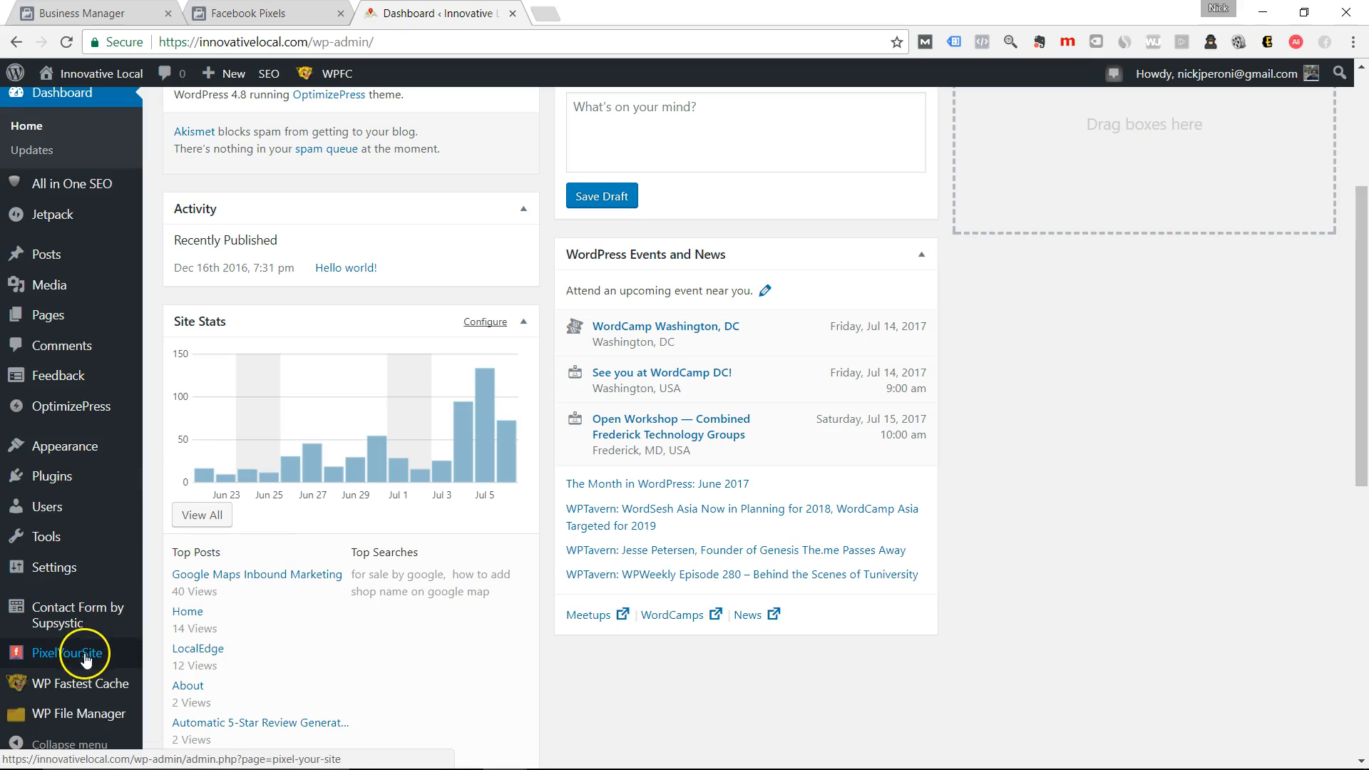
Open the page for adding new WordPress plugins and search the plugin directory for "pixel".
click(50, 485)
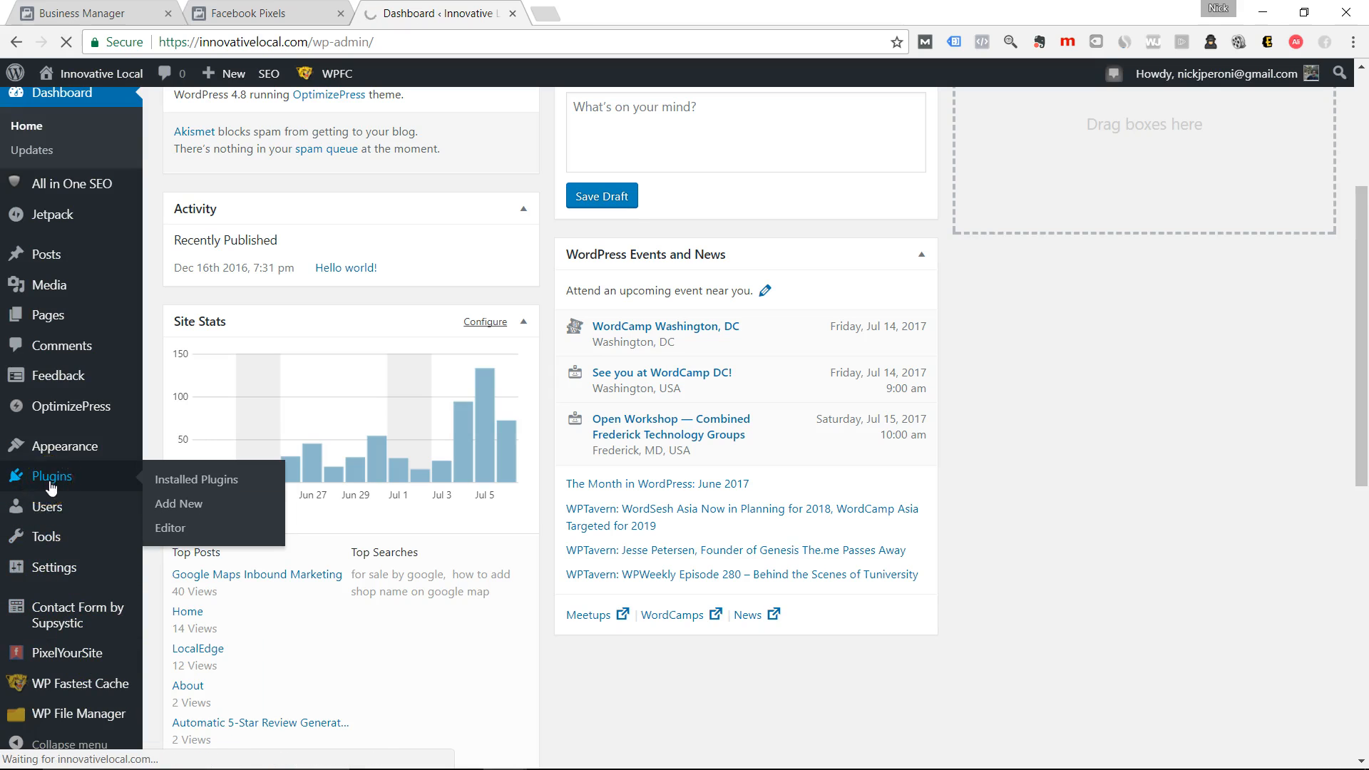
click(183, 511)
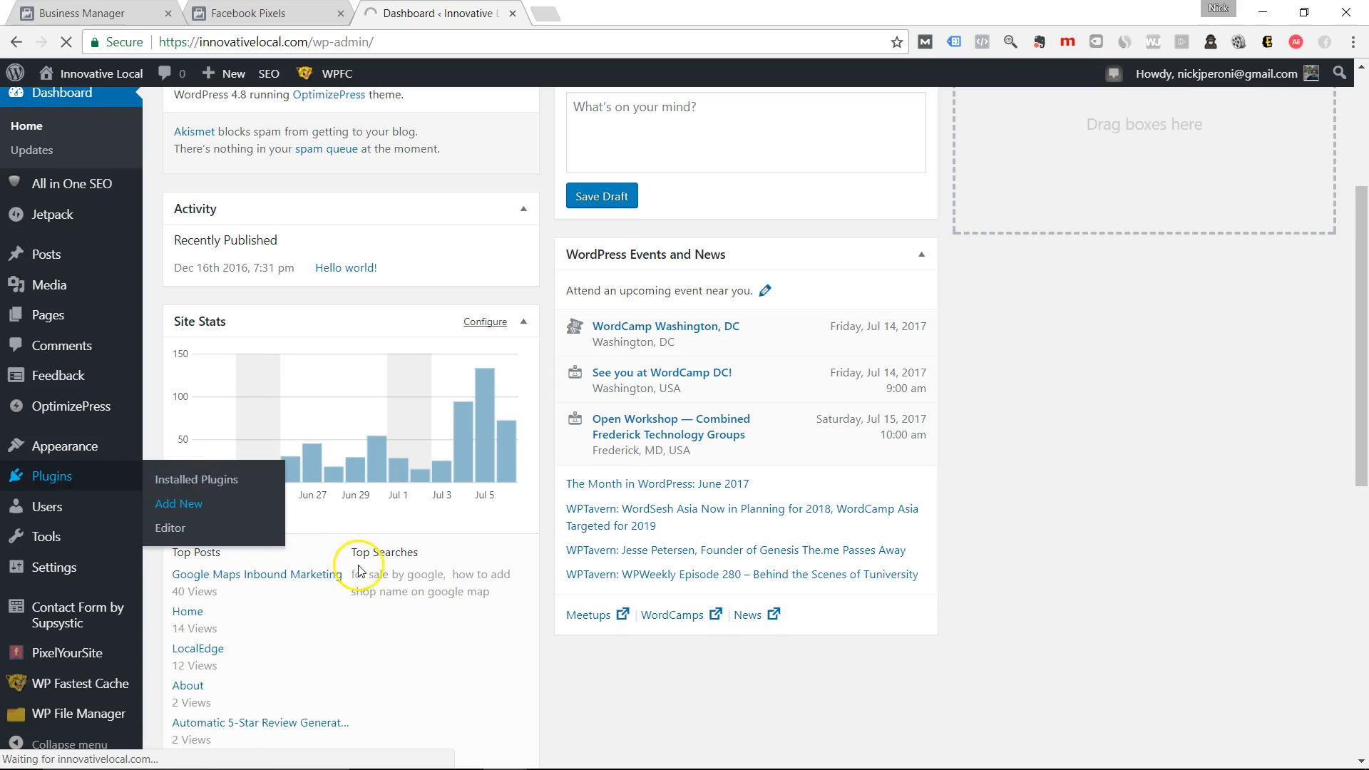
scroll(360, 571, up, 3)
scroll(362, 571, down, 1)
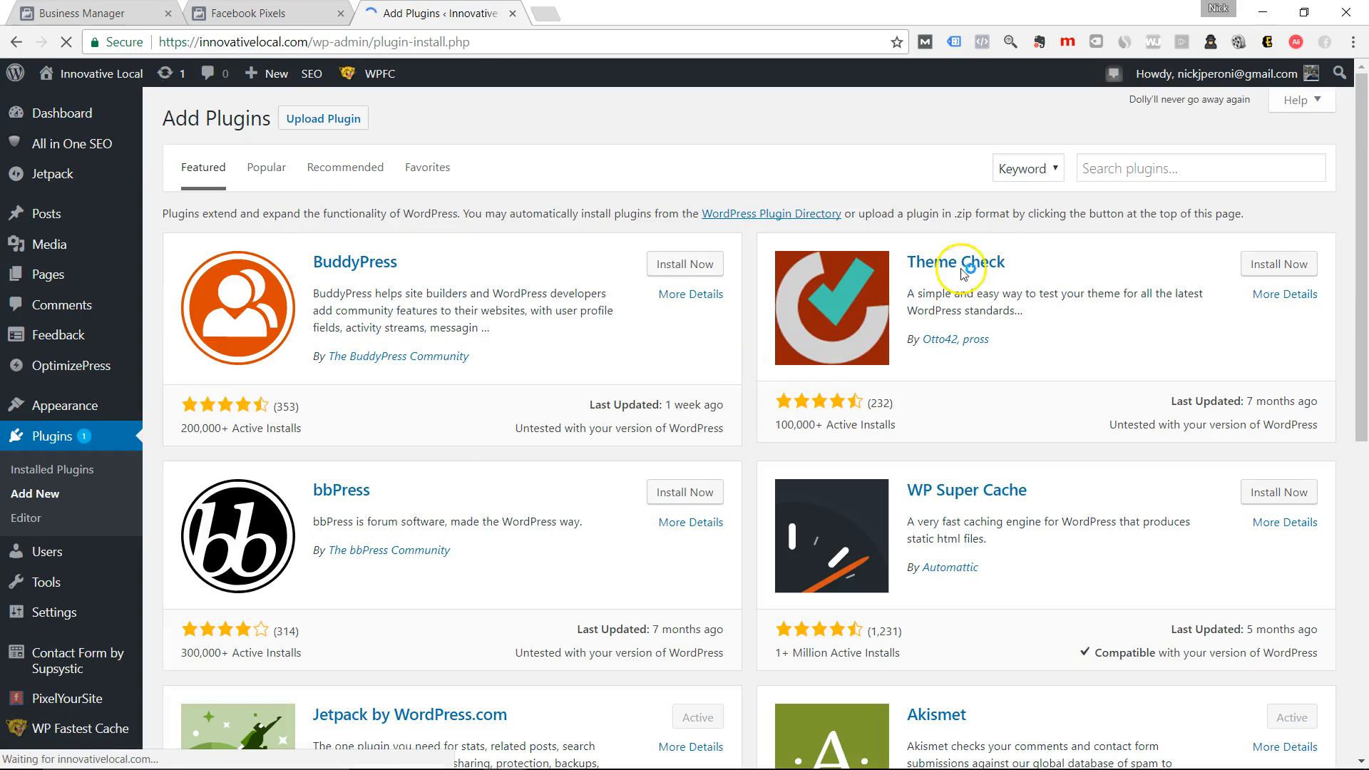
click(1095, 172)
text(pixel)
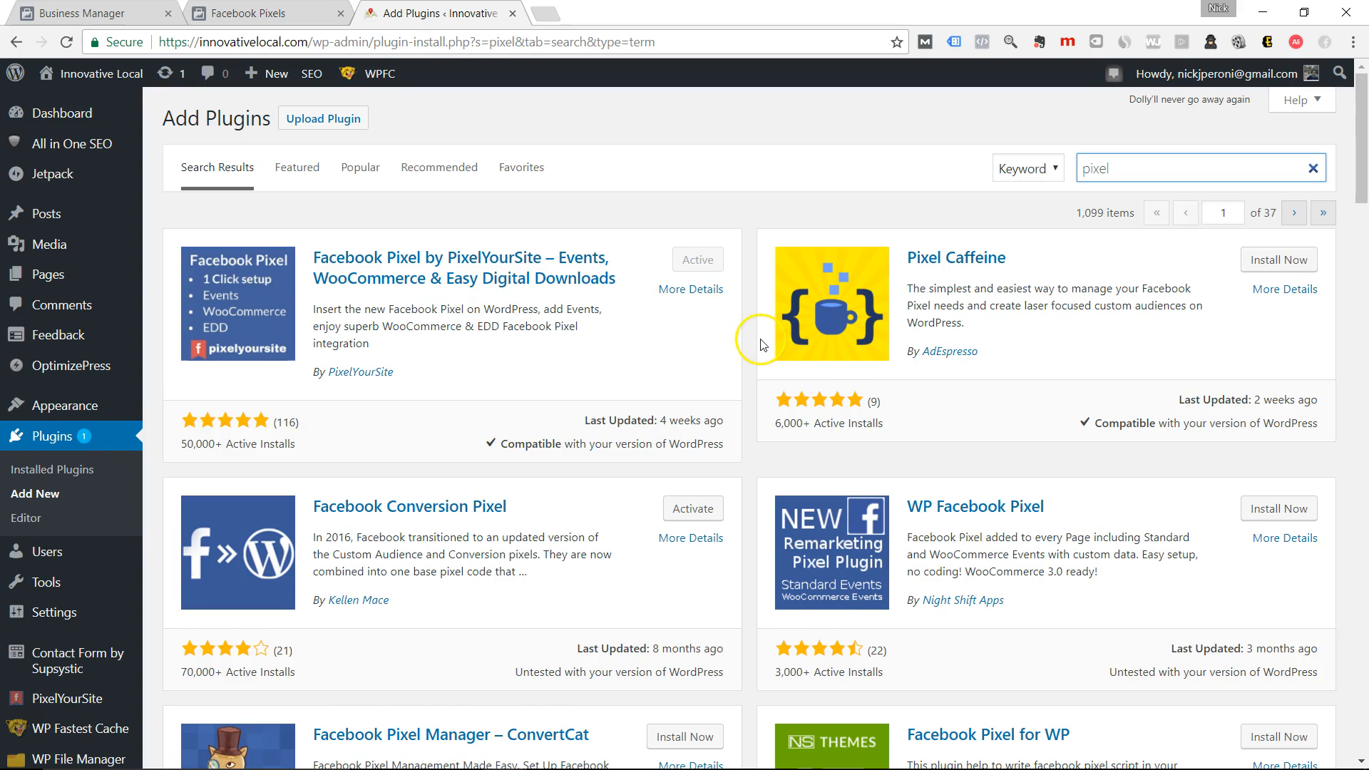
scroll(761, 344, down, 1)
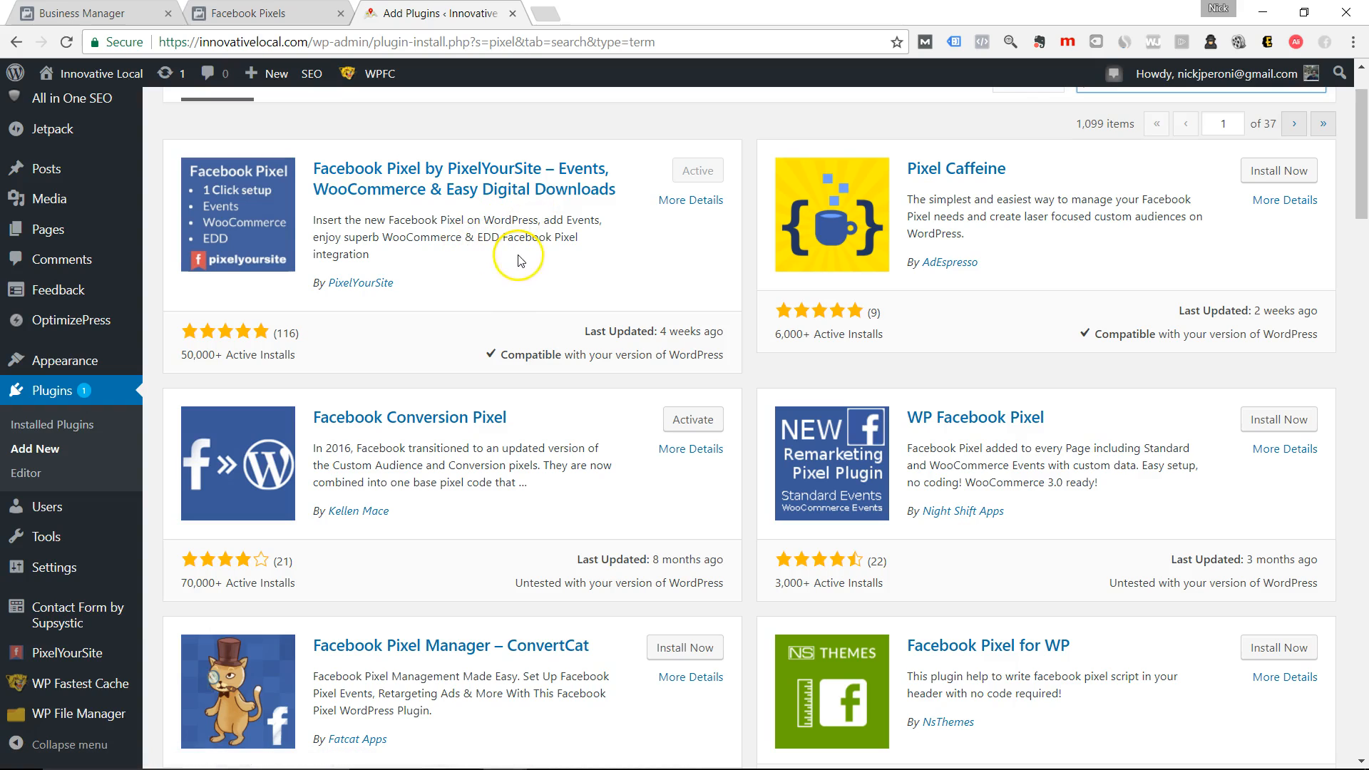
Open the PixelYourSite settings and review the pixel ID, code output, general event, search event and activation options.
click(66, 651)
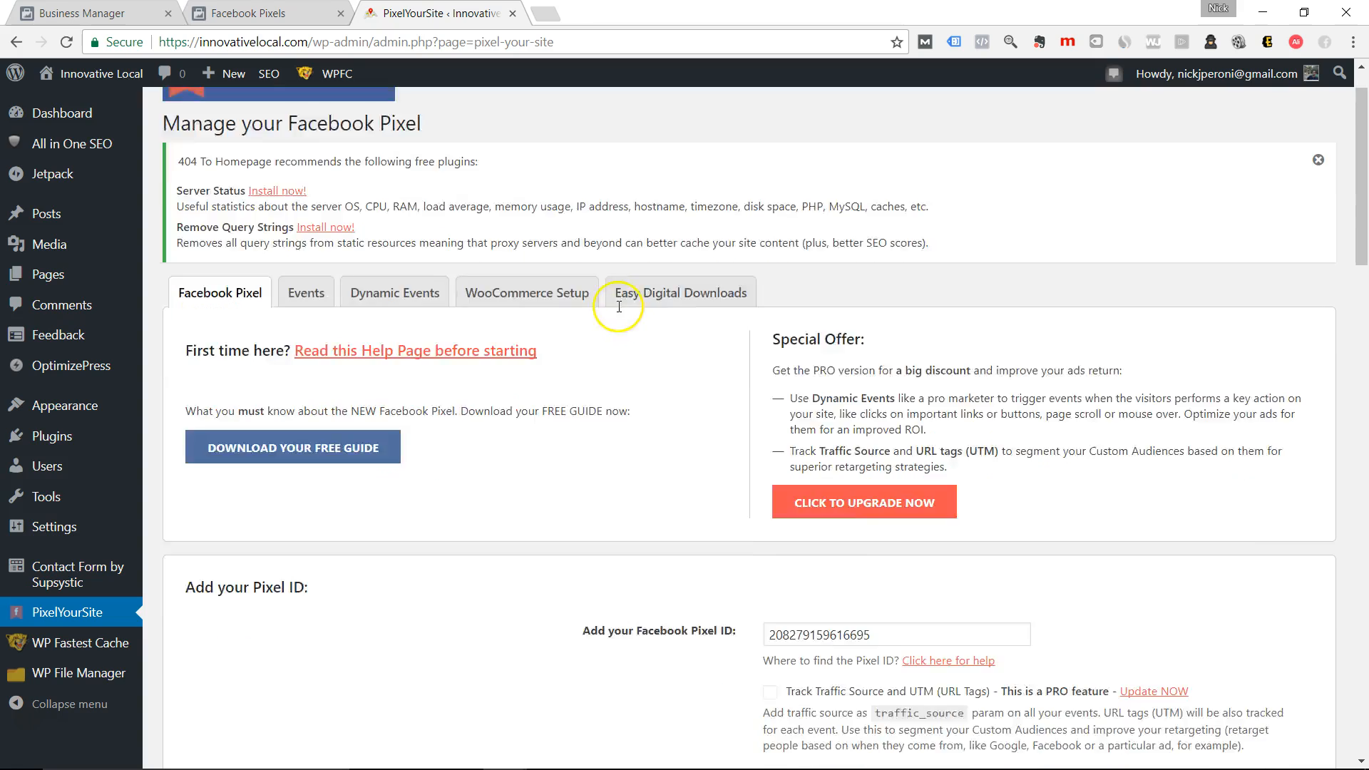
scroll(613, 300, down, 3)
scroll(713, 457, down, 1)
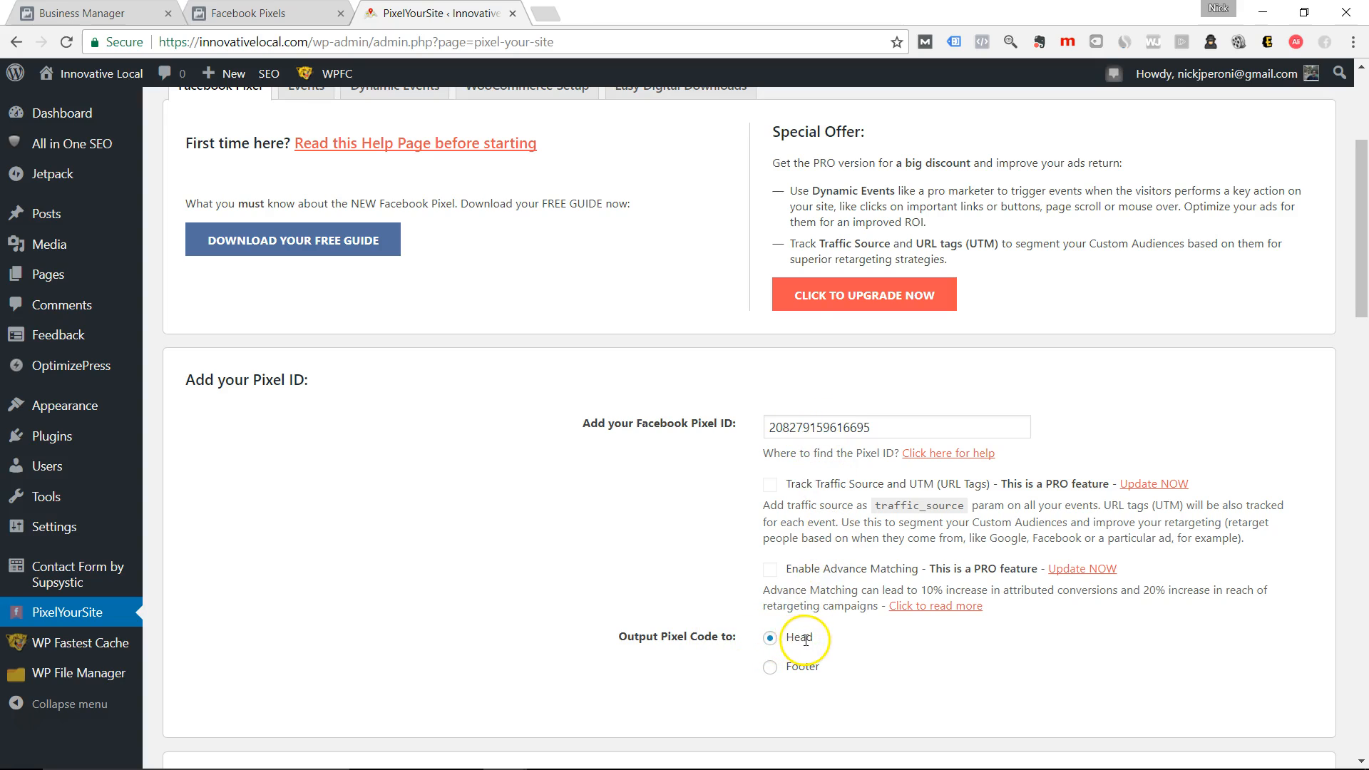
scroll(803, 640, down, 7)
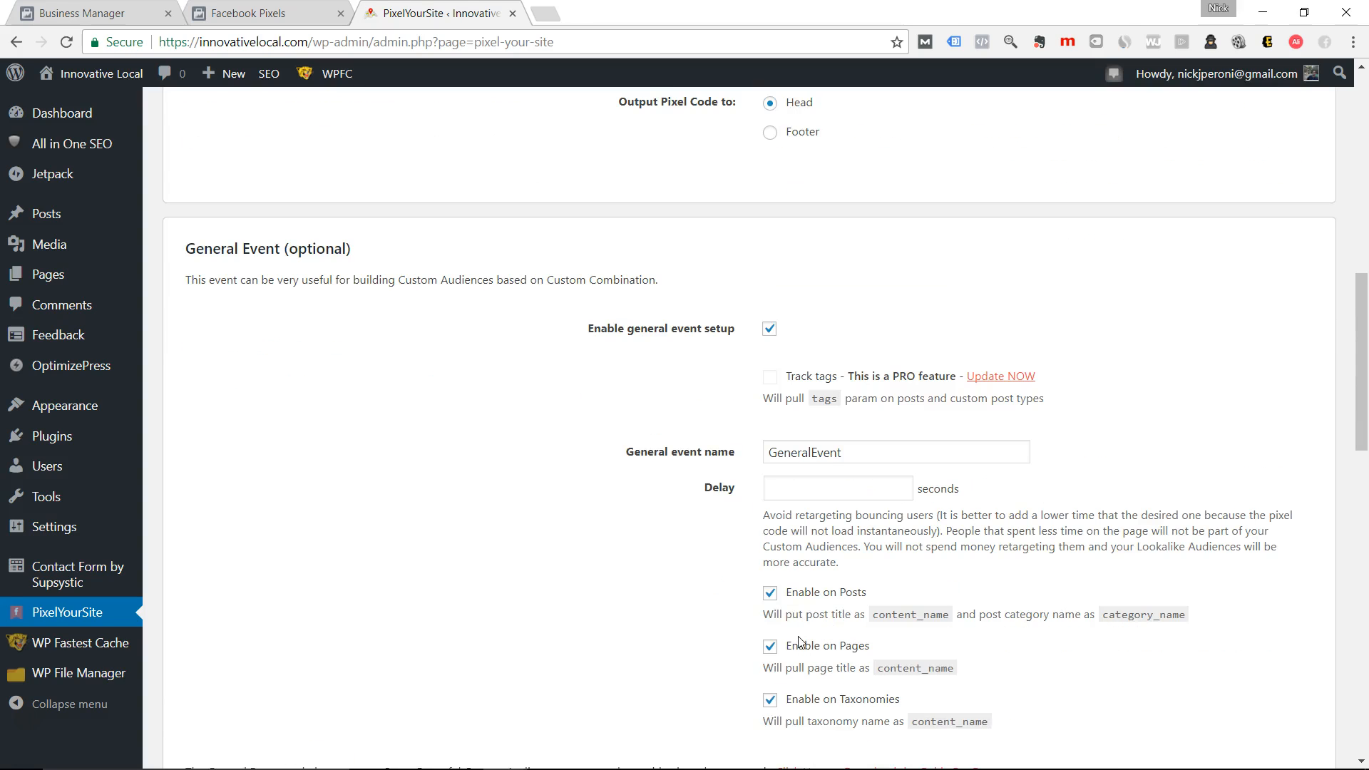
scroll(775, 514, down, 6)
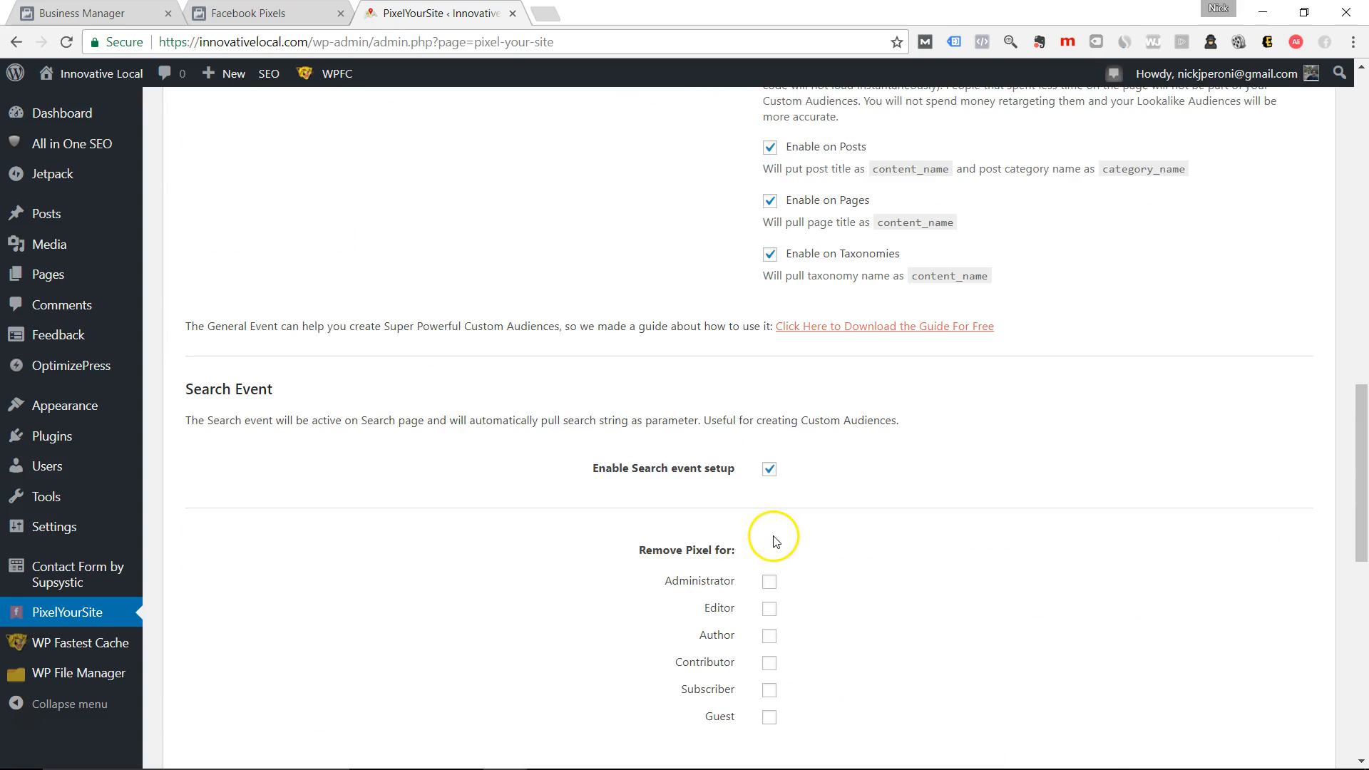
scroll(776, 541, up, 6)
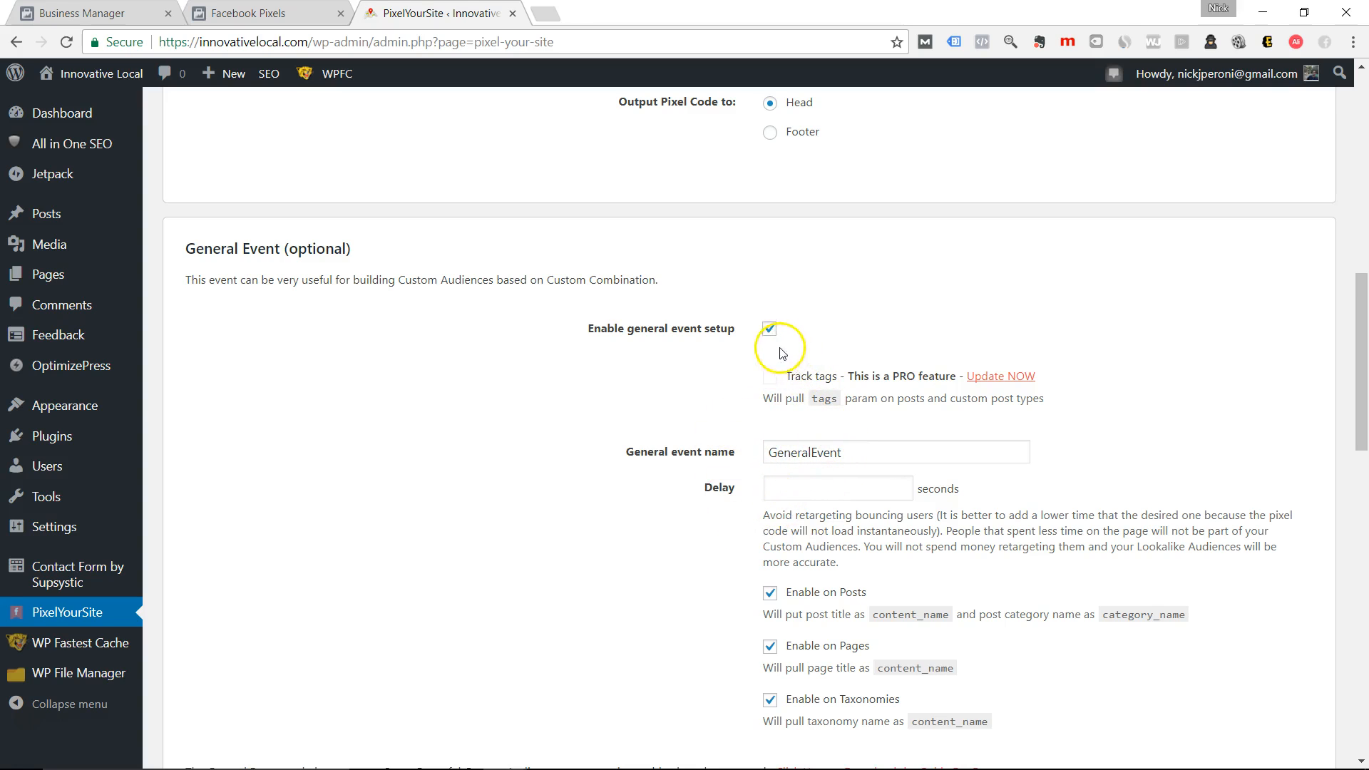
scroll(763, 456, down, 15)
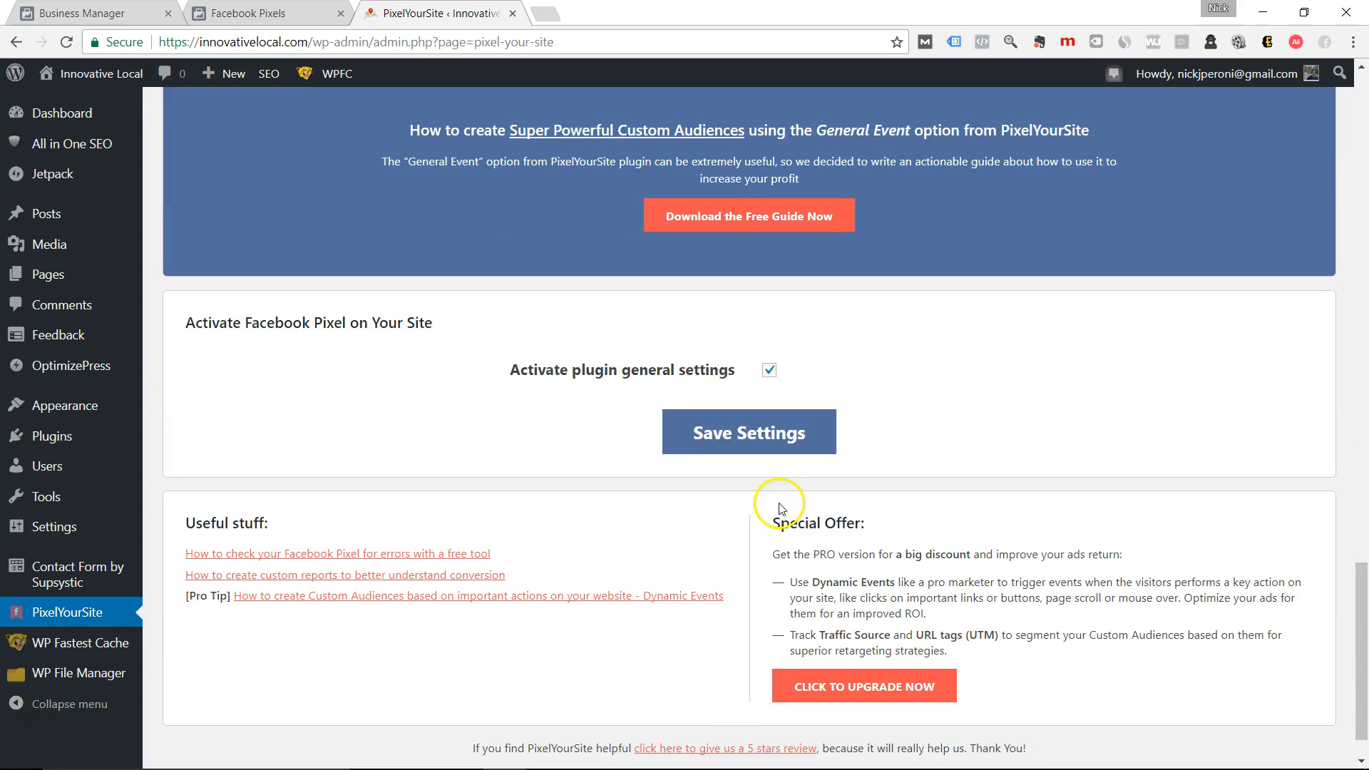
scroll(779, 527, up, 20)
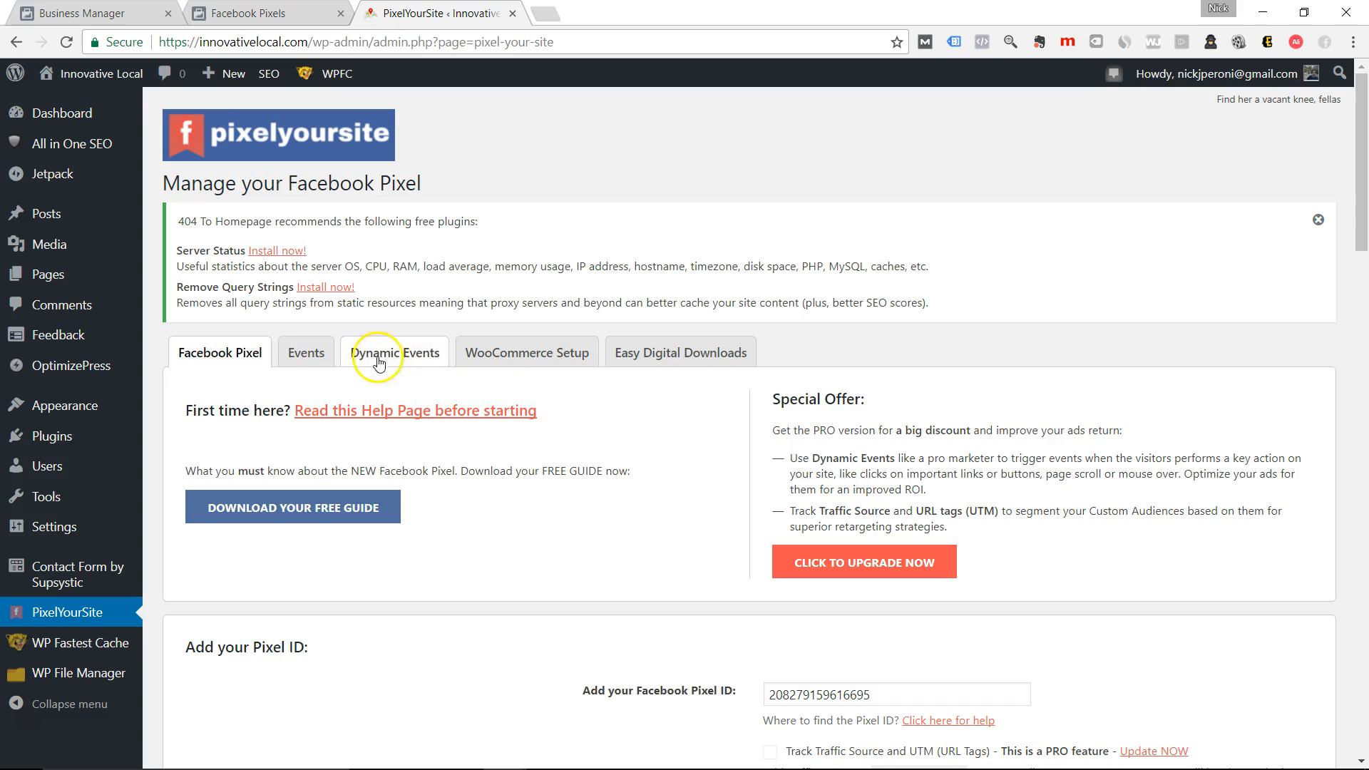
Examine PixelYourSite's Events settings, including the activation option and the list of active events.
click(329, 356)
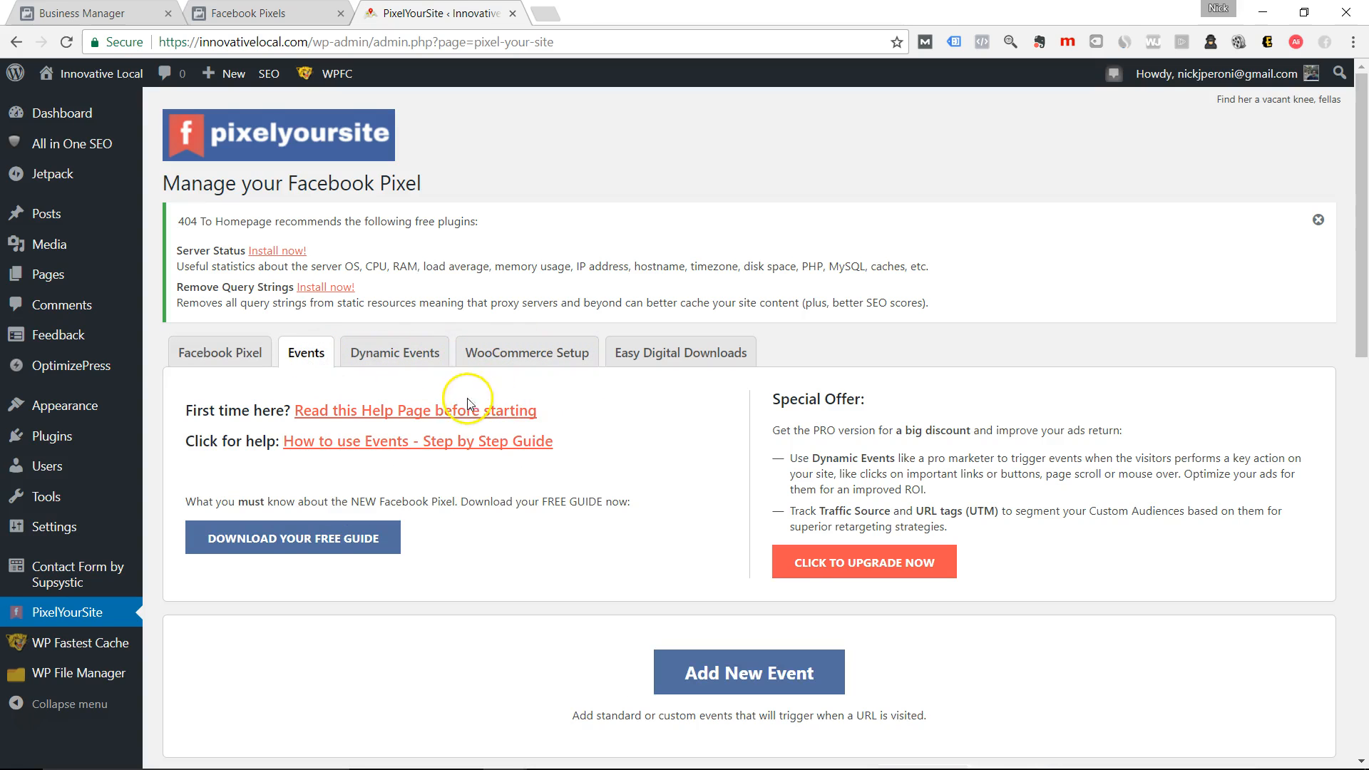
scroll(618, 436, down, 5)
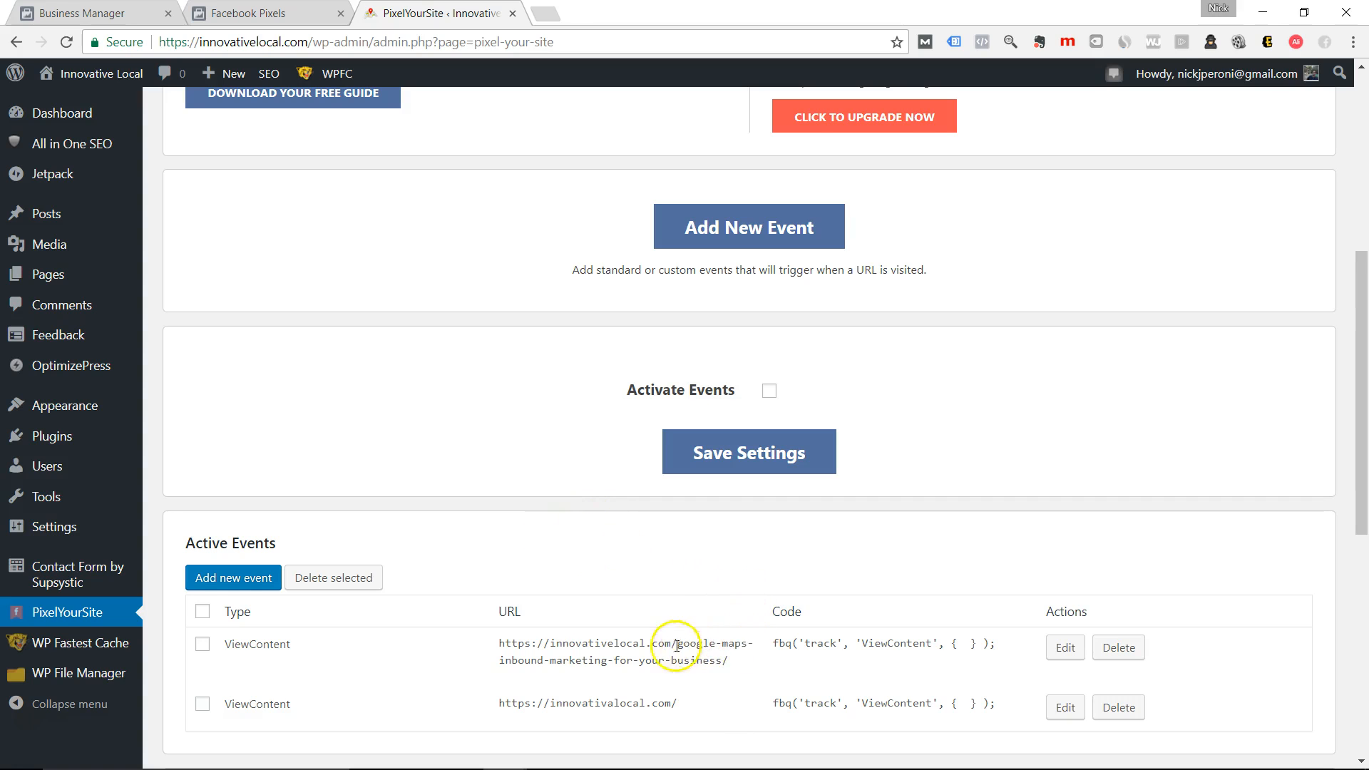
scroll(571, 613, up, 6)
scroll(465, 572, down, 7)
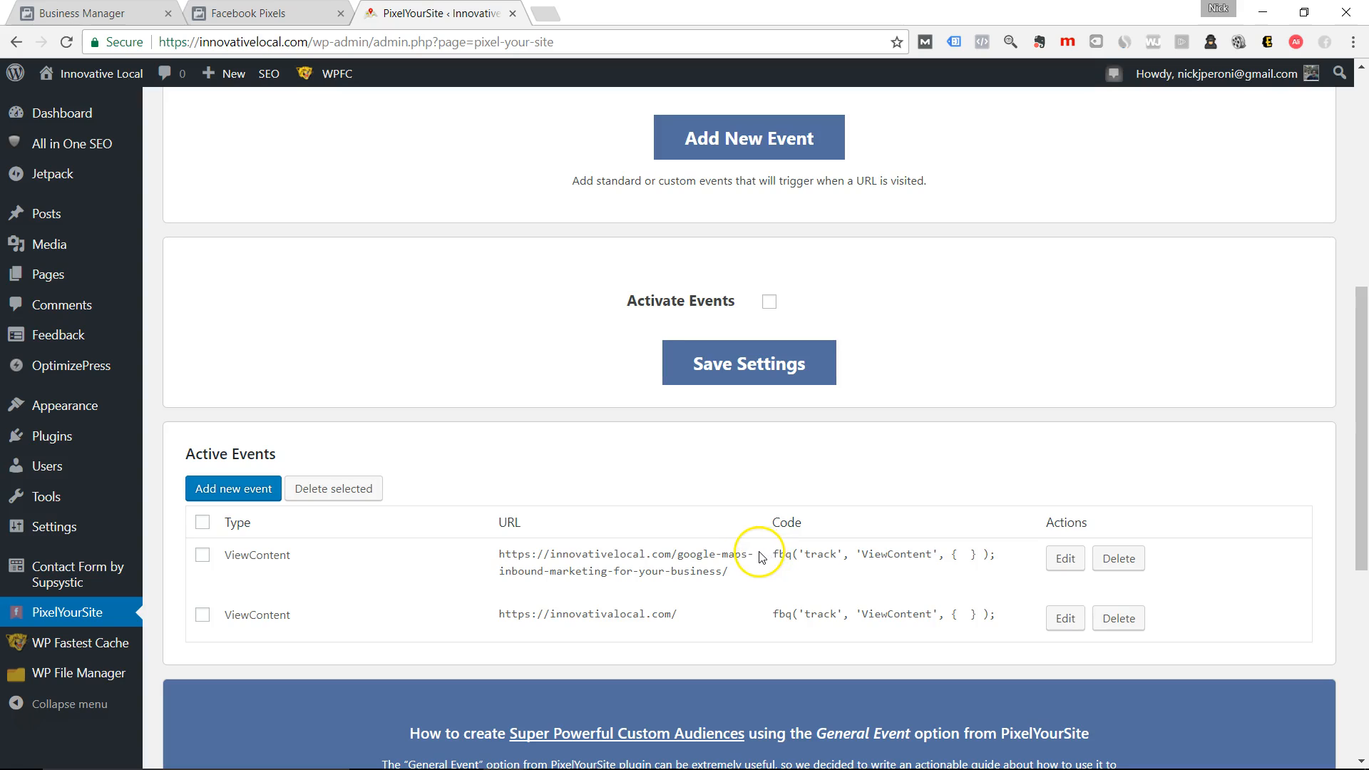
scroll(764, 592, up, 8)
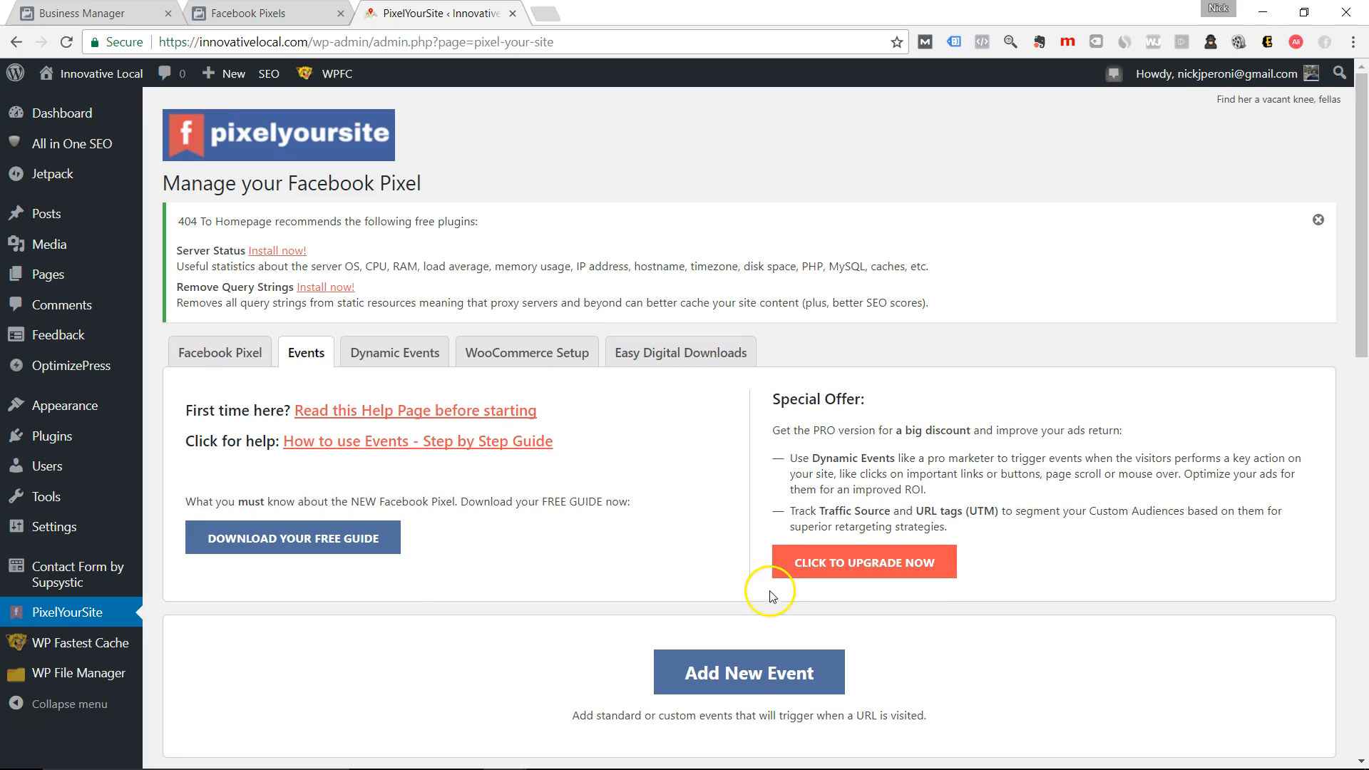
Return to PixelYourSite's Facebook Pixel settings and bring up the pixel ID section.
click(237, 360)
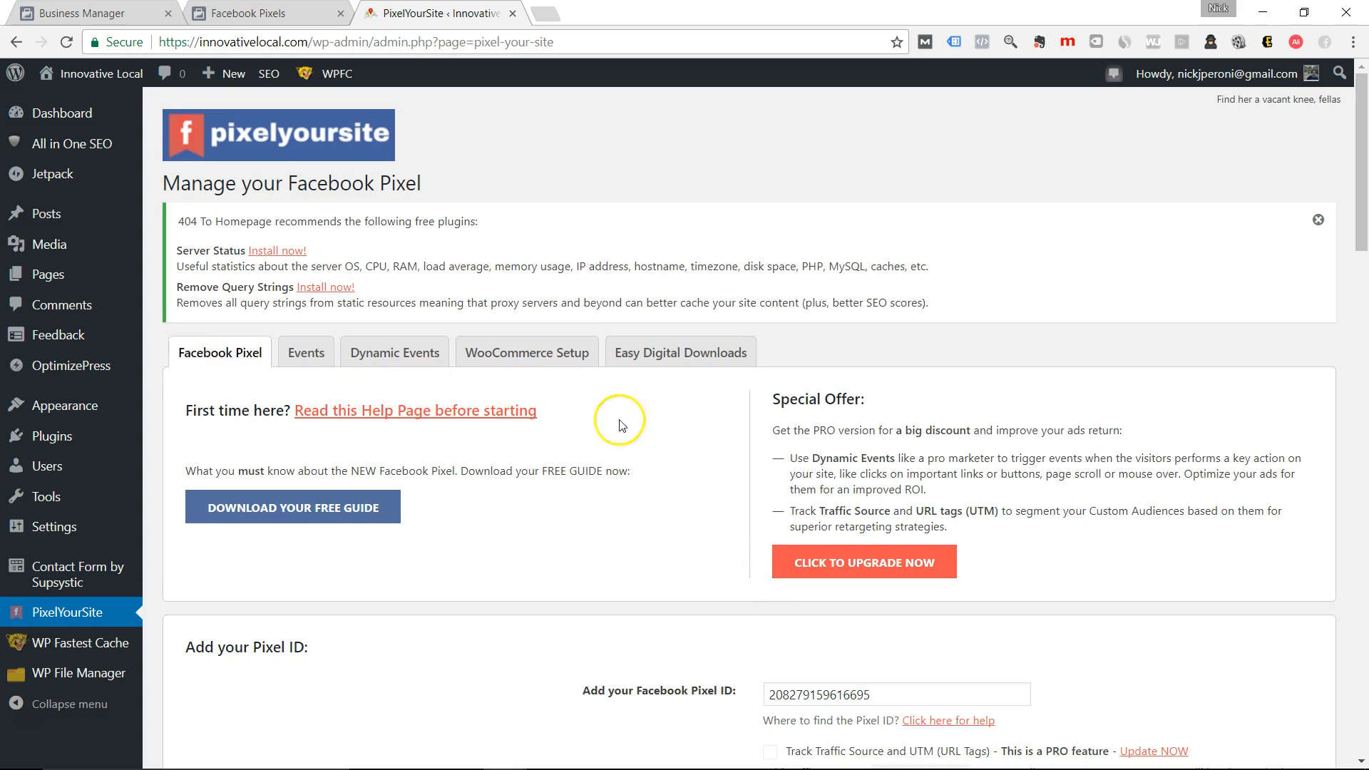
scroll(611, 419, down, 6)
scroll(502, 390, up, 1)
scroll(503, 390, up, 5)
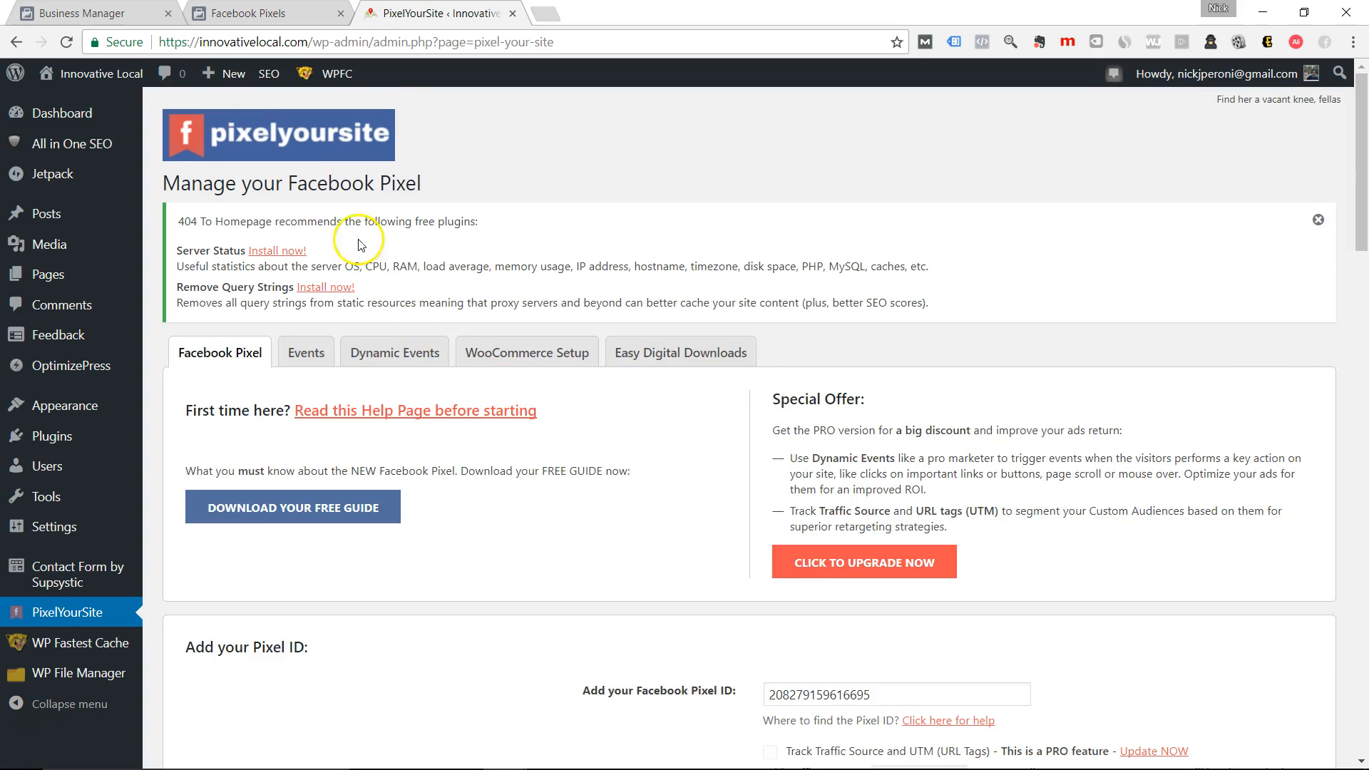
scroll(542, 378, down, 4)
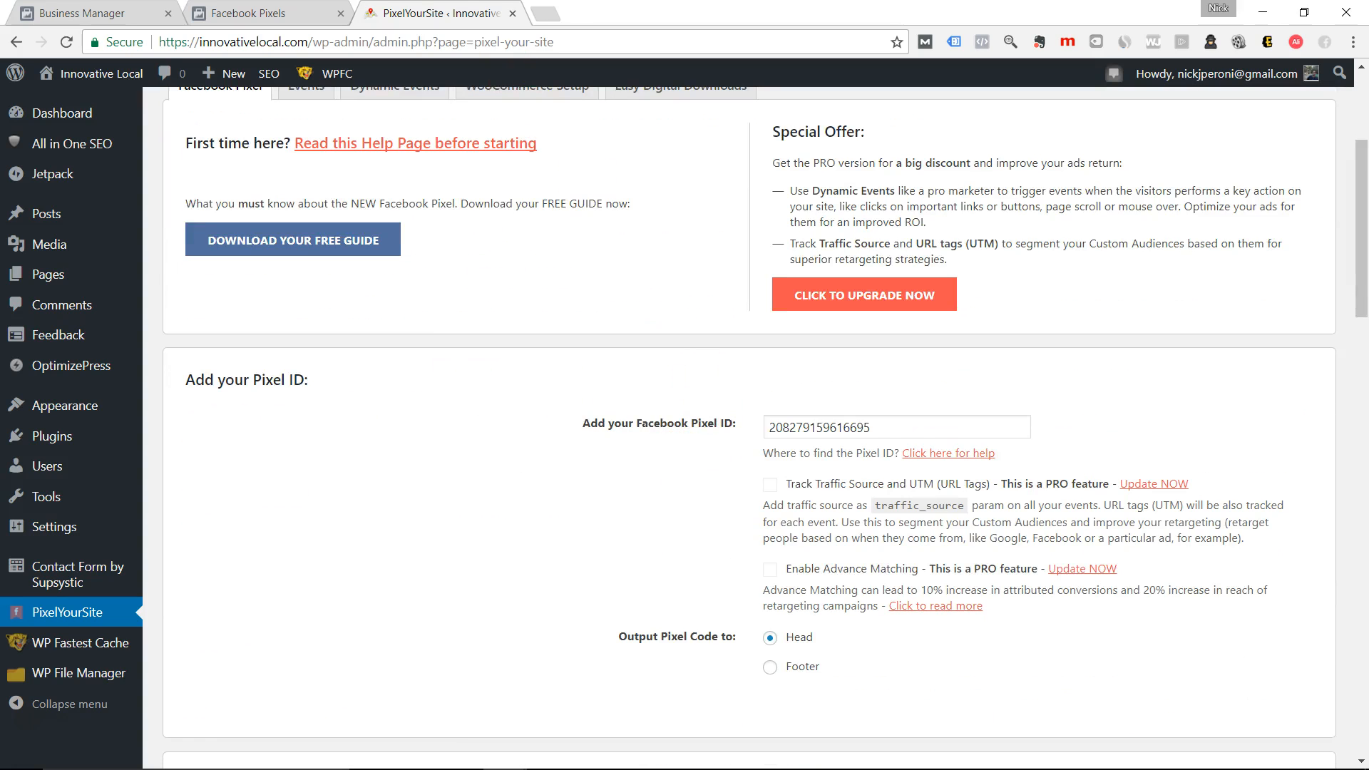
key(ctrl+shift+Tab)
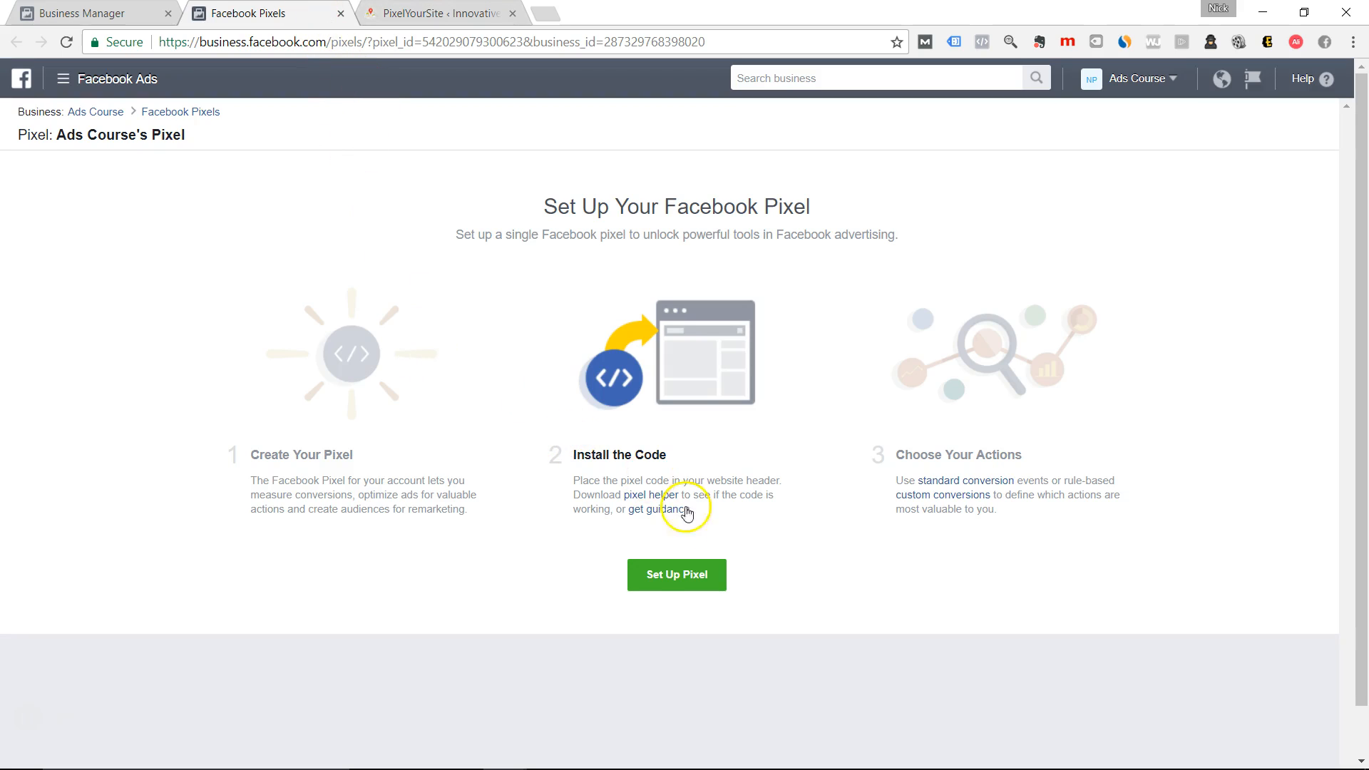
click(93, 13)
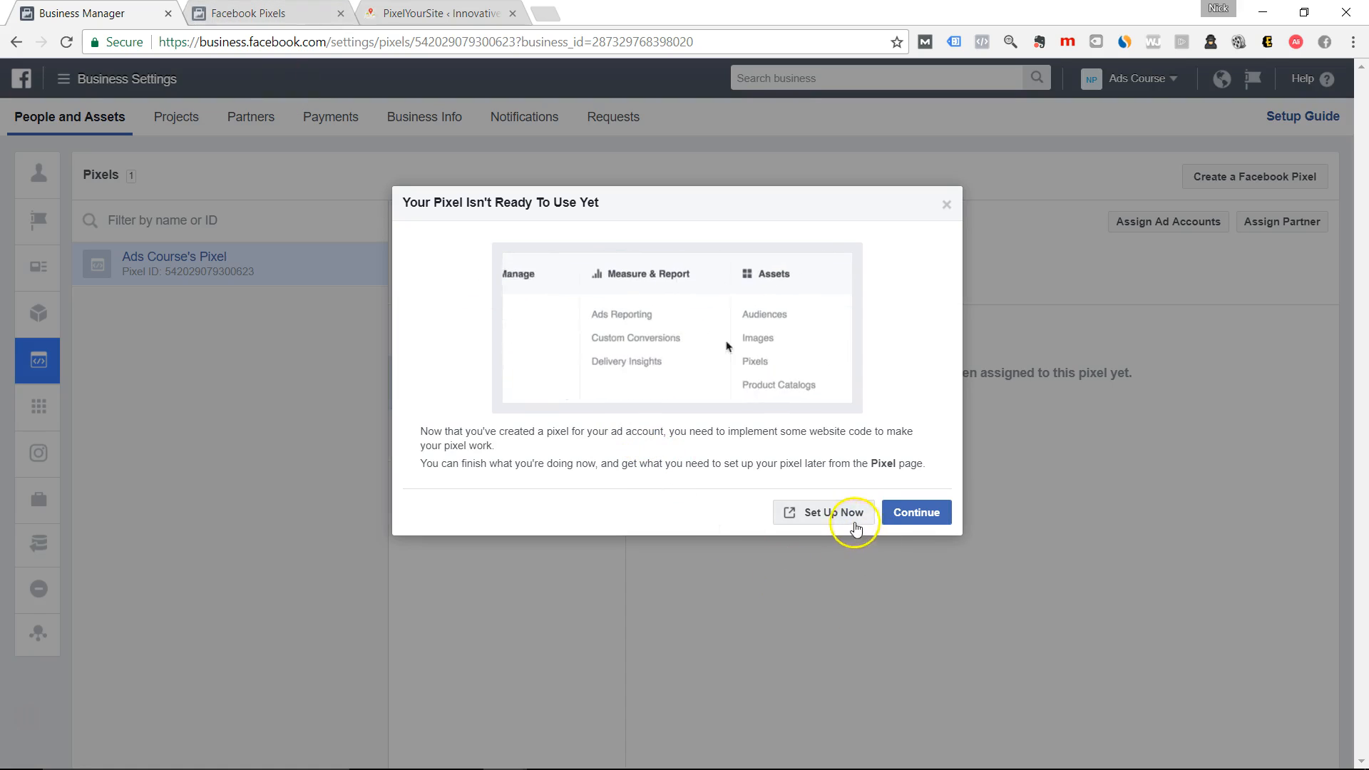
click(856, 528)
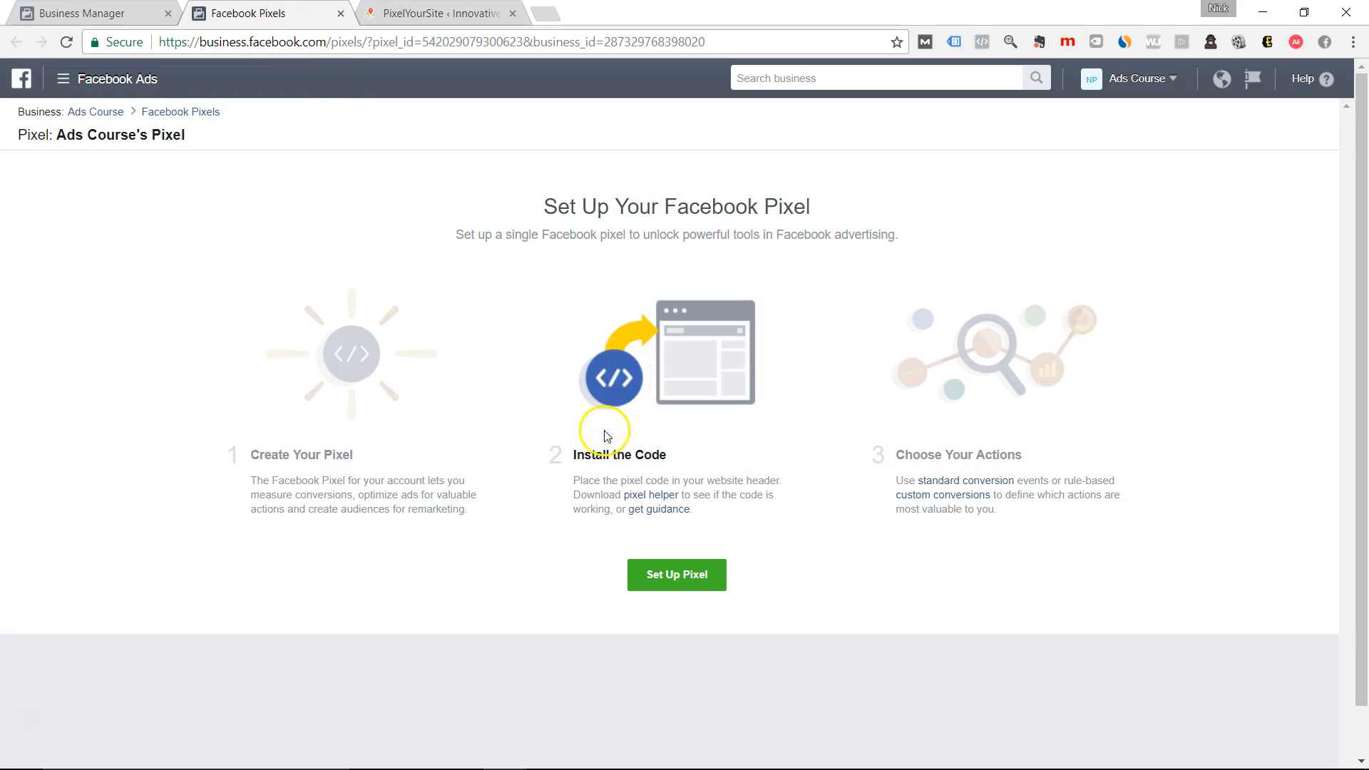
click(681, 574)
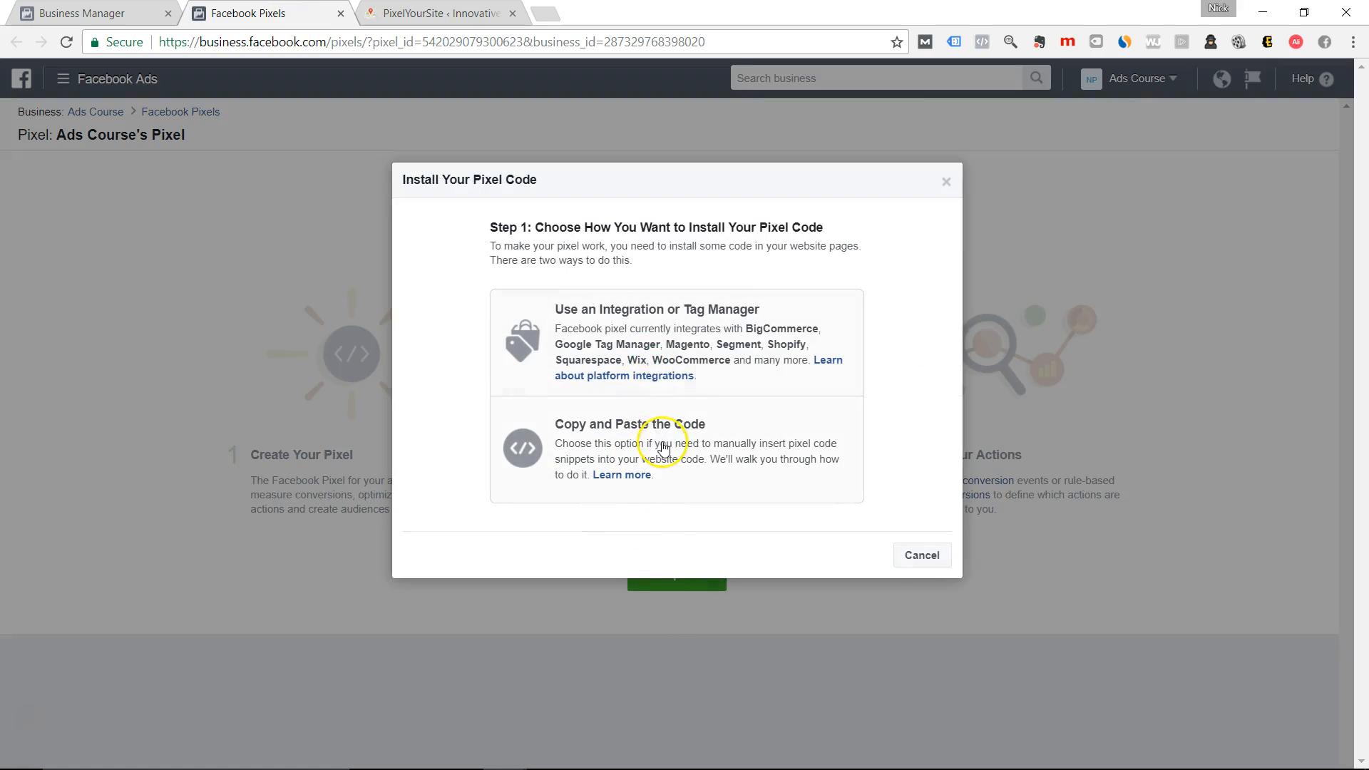
click(712, 365)
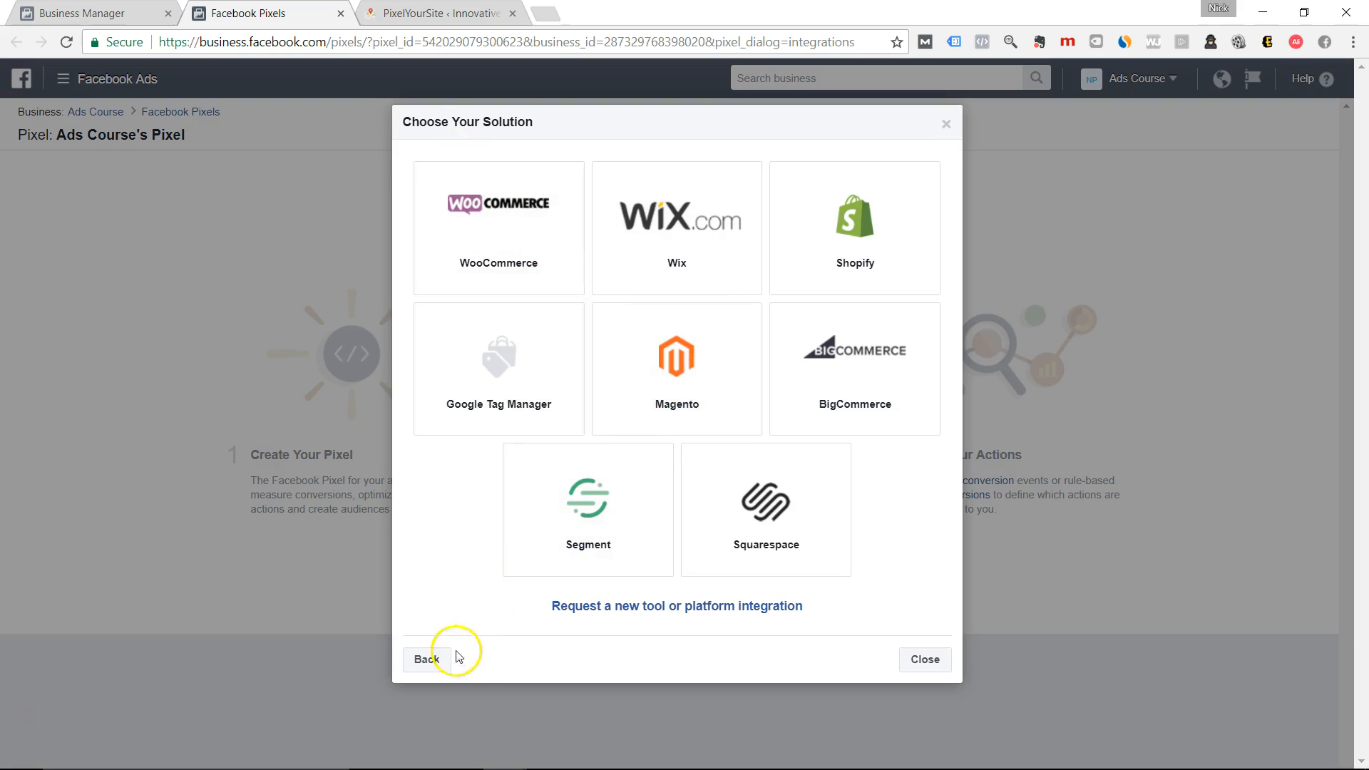
click(457, 657)
click(626, 476)
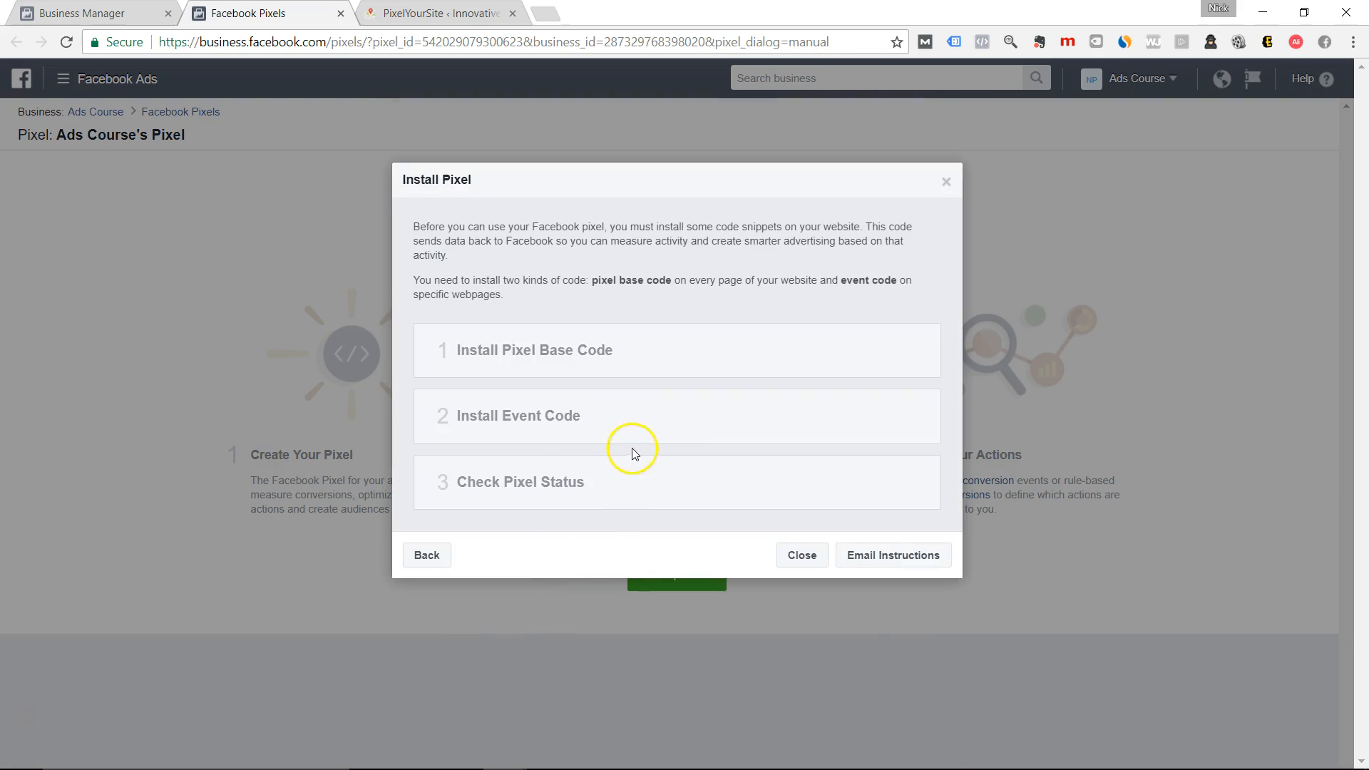
Expand the pixel base code installation instructions and copy the entire Facebook pixel base code to the clipboard.
scroll(642, 451, down, 4)
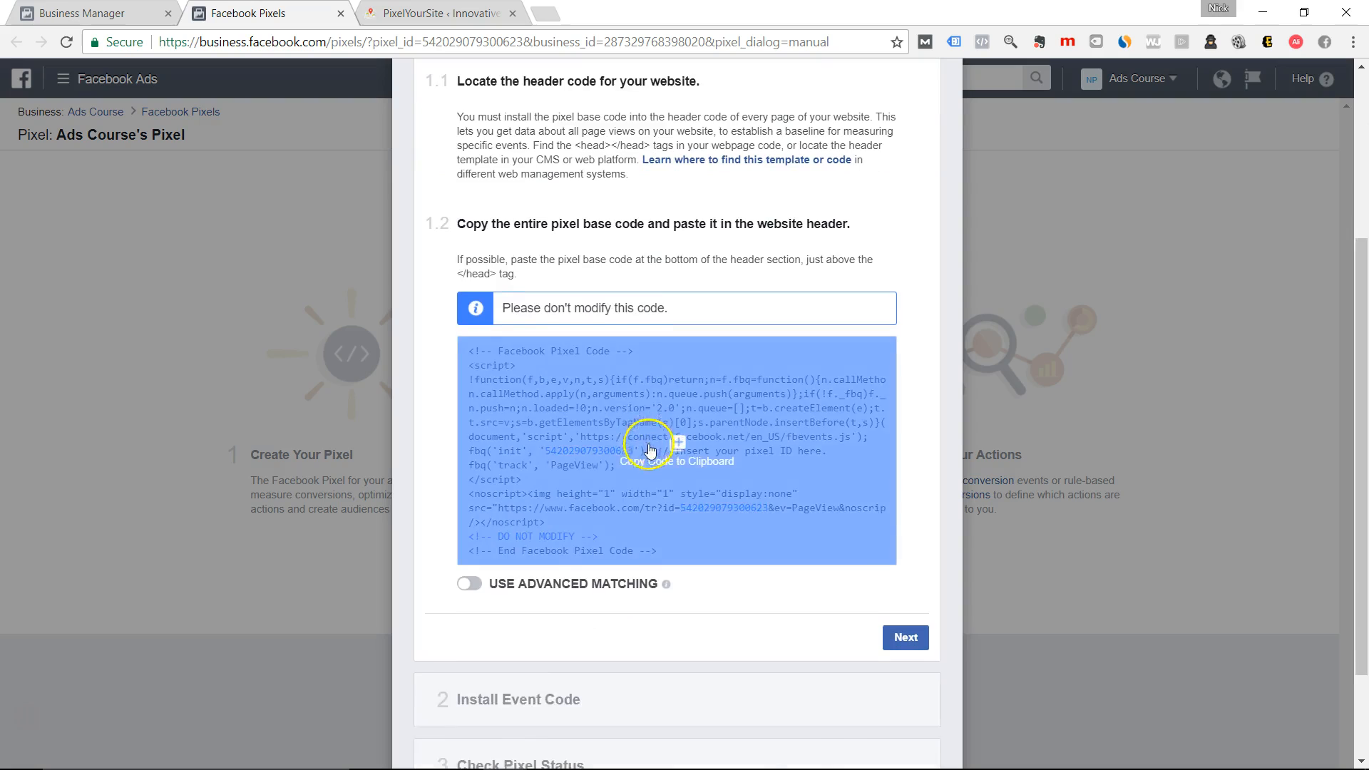
scroll(650, 450, down, 1)
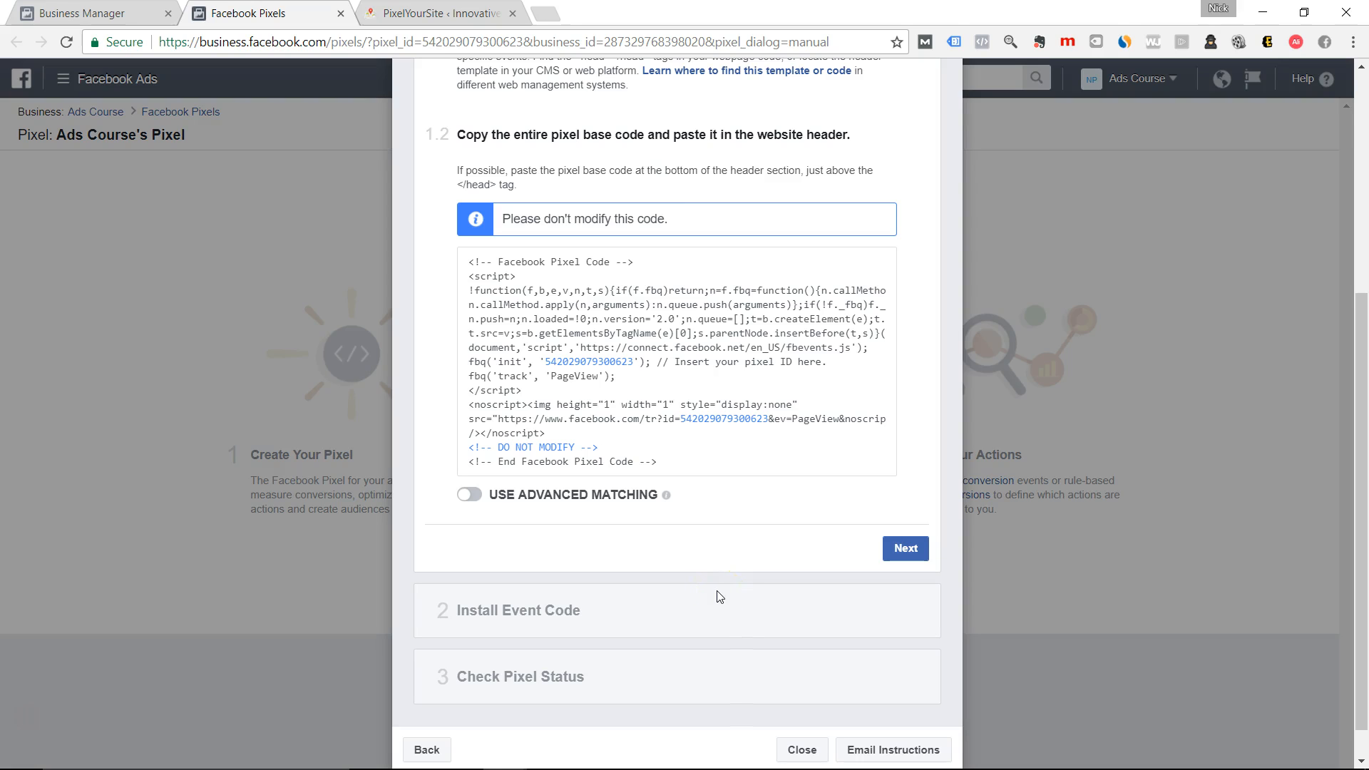
scroll(715, 589, down, 1)
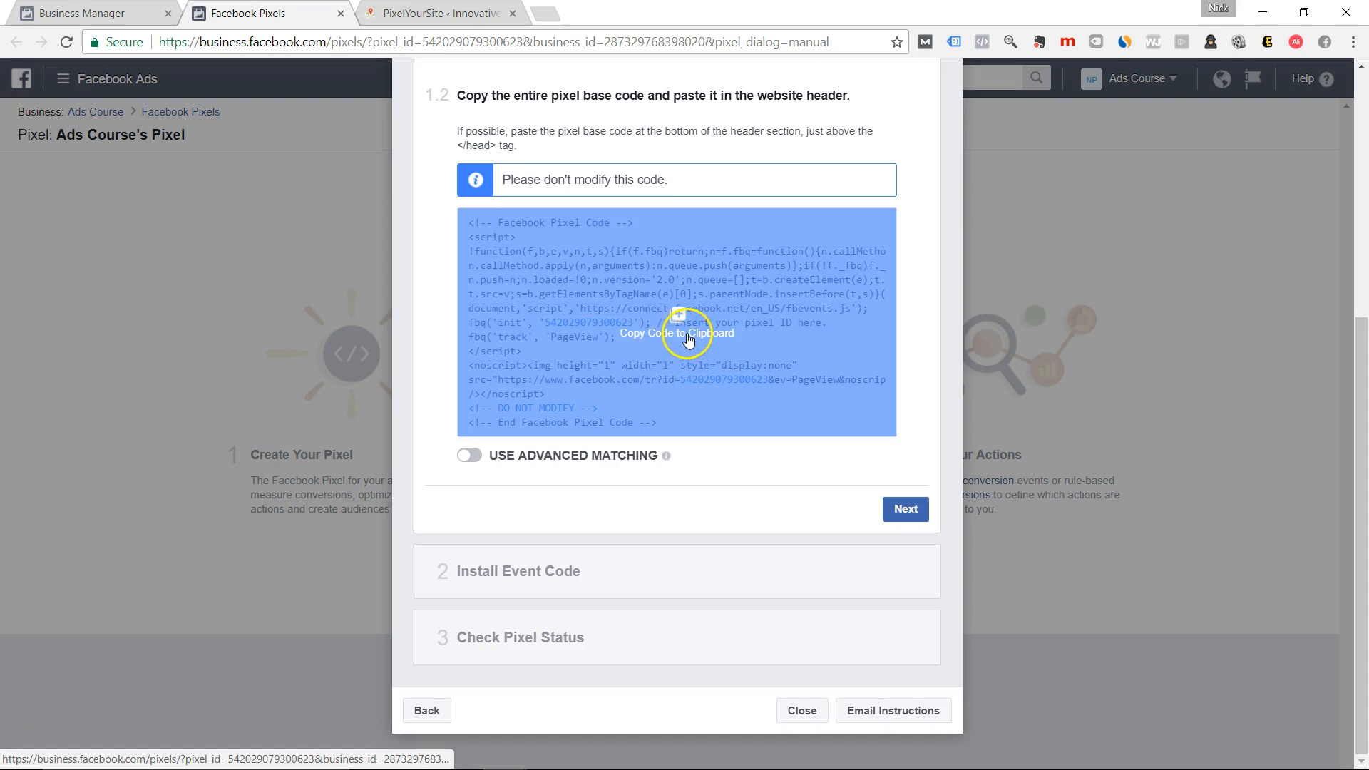
click(688, 345)
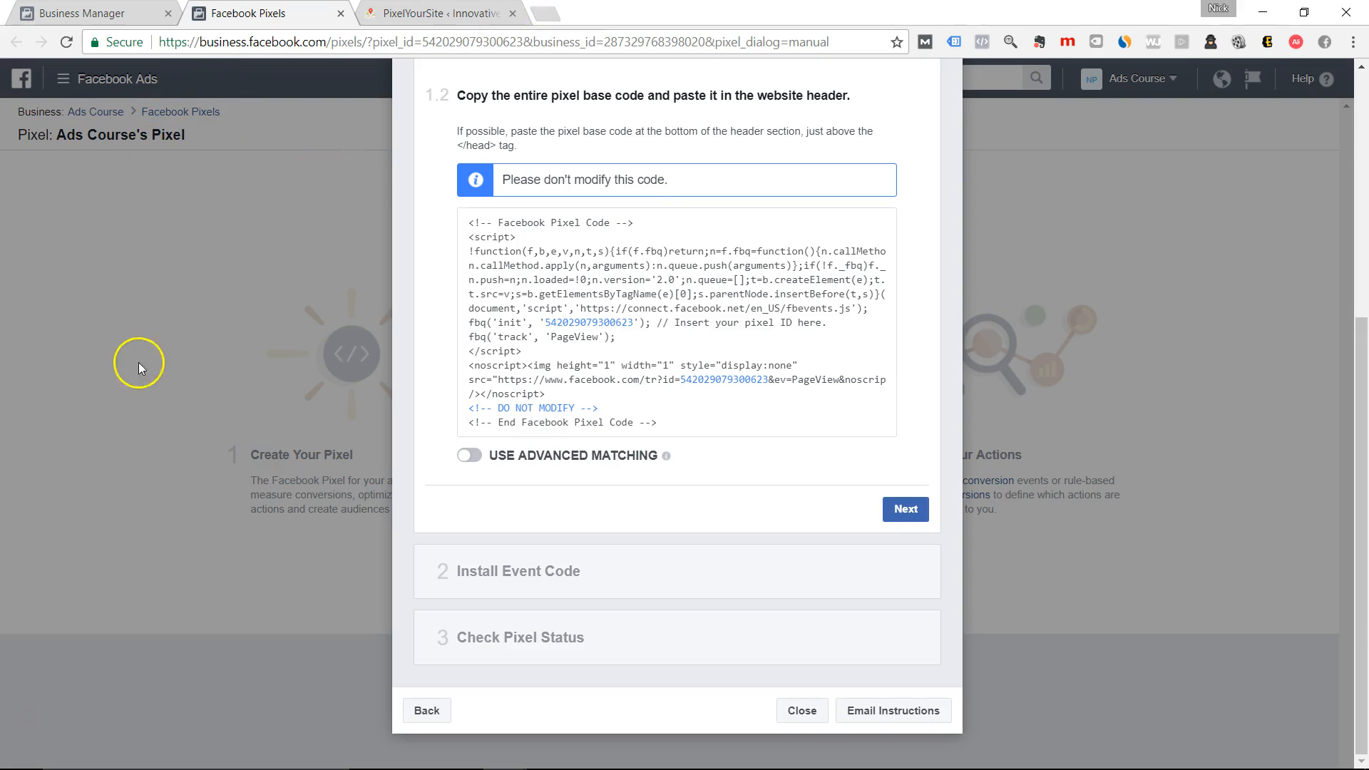
Paste the base code into a new Notepad document and copy only the pixel ID from its fbq('init') line.
click(16, 765)
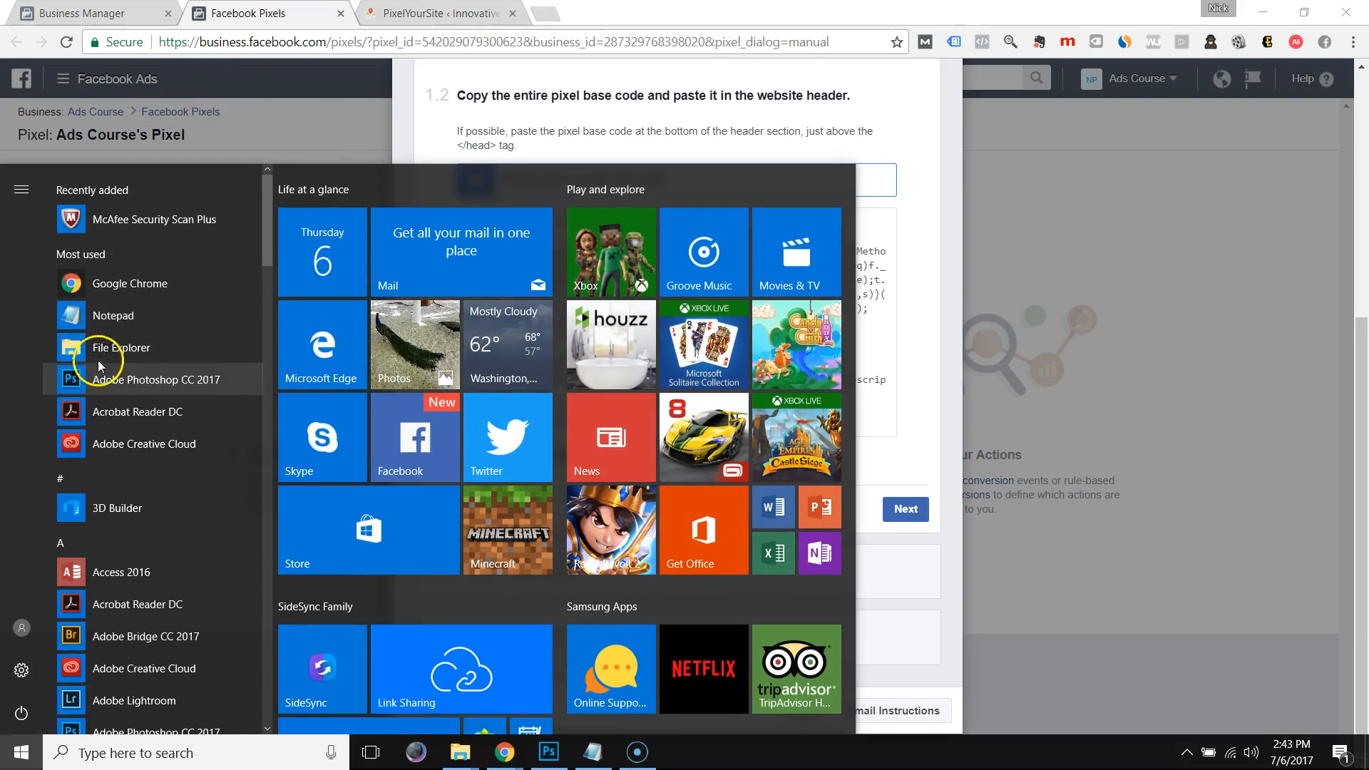
click(104, 318)
key(ctrl+v)
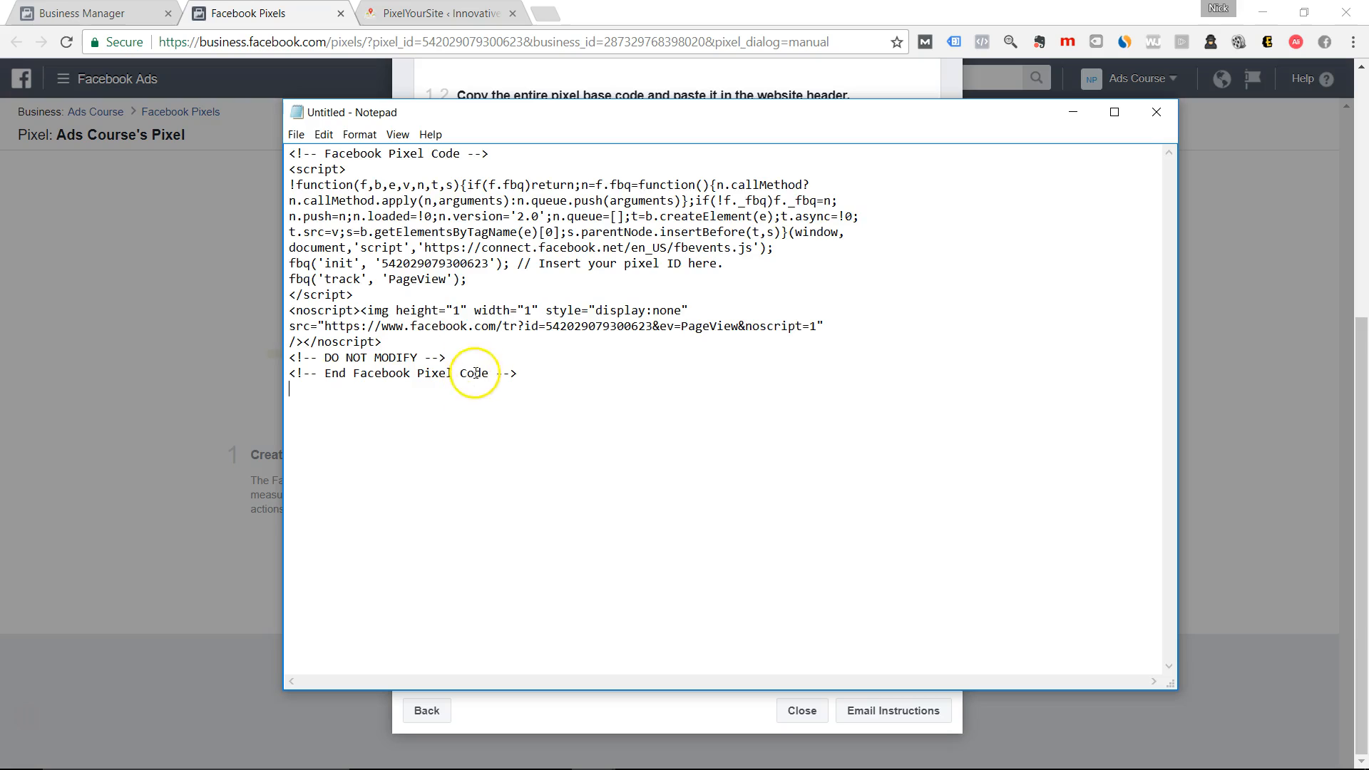
drag(382, 264, 488, 263)
key(ctrl+c)
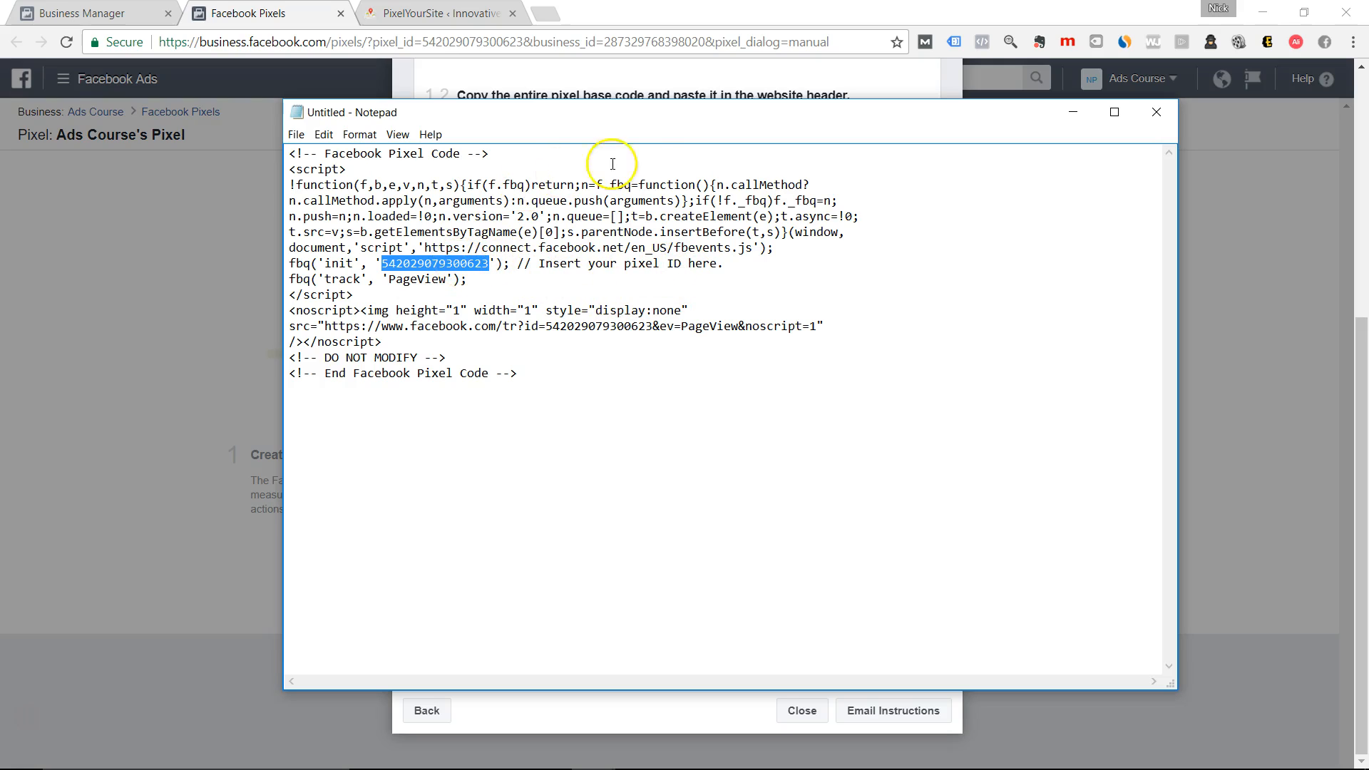
Switch back to the PixelYourSite settings in WordPress and replace the existing Facebook Pixel ID with the copied one.
click(449, 15)
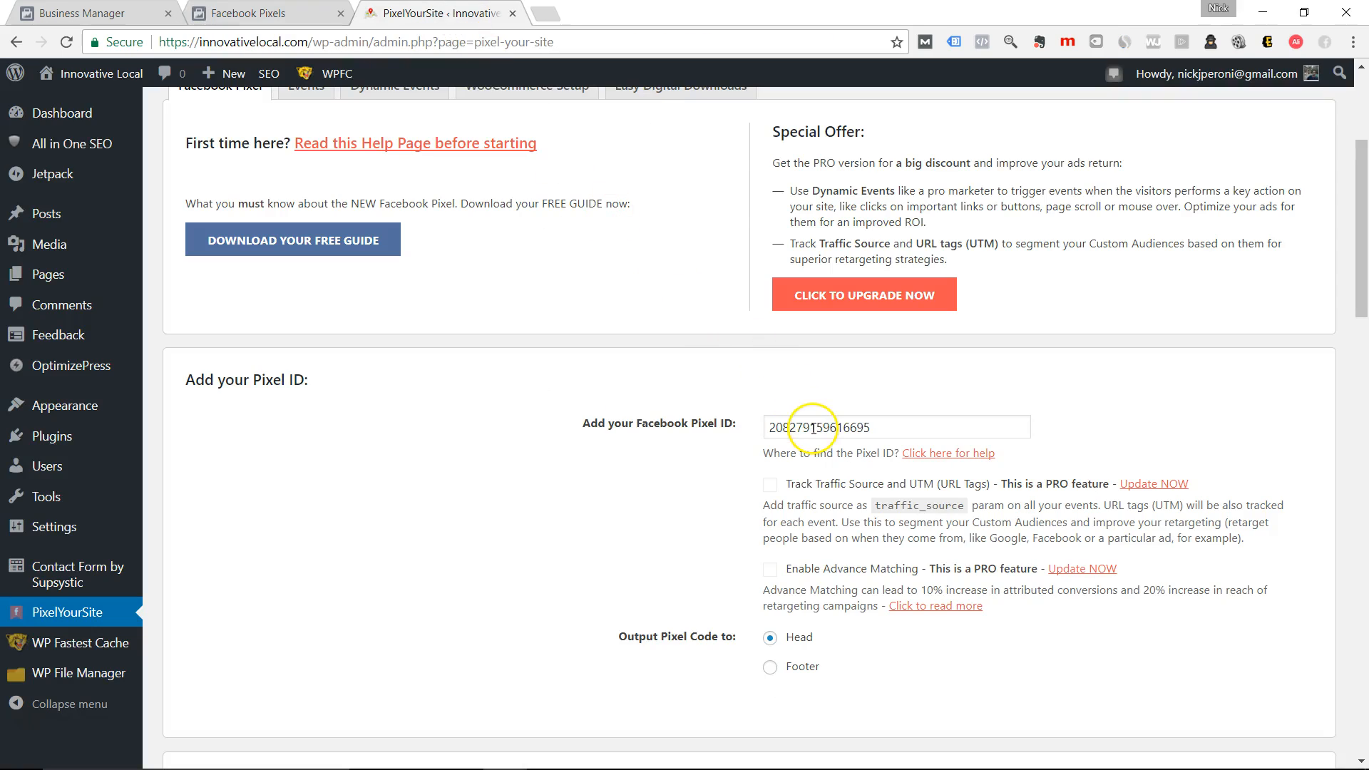
click(856, 428)
double_click(840, 426)
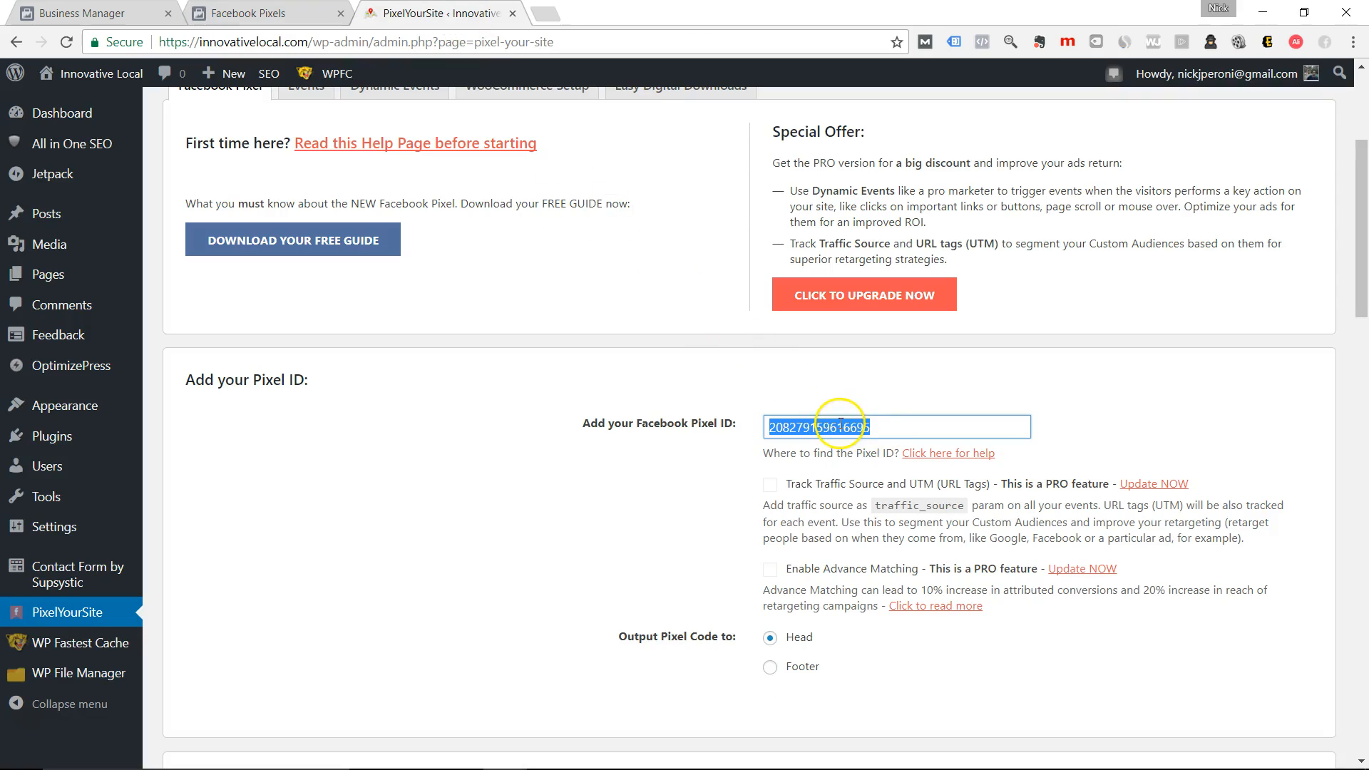
key(ctrl+v)
click(603, 499)
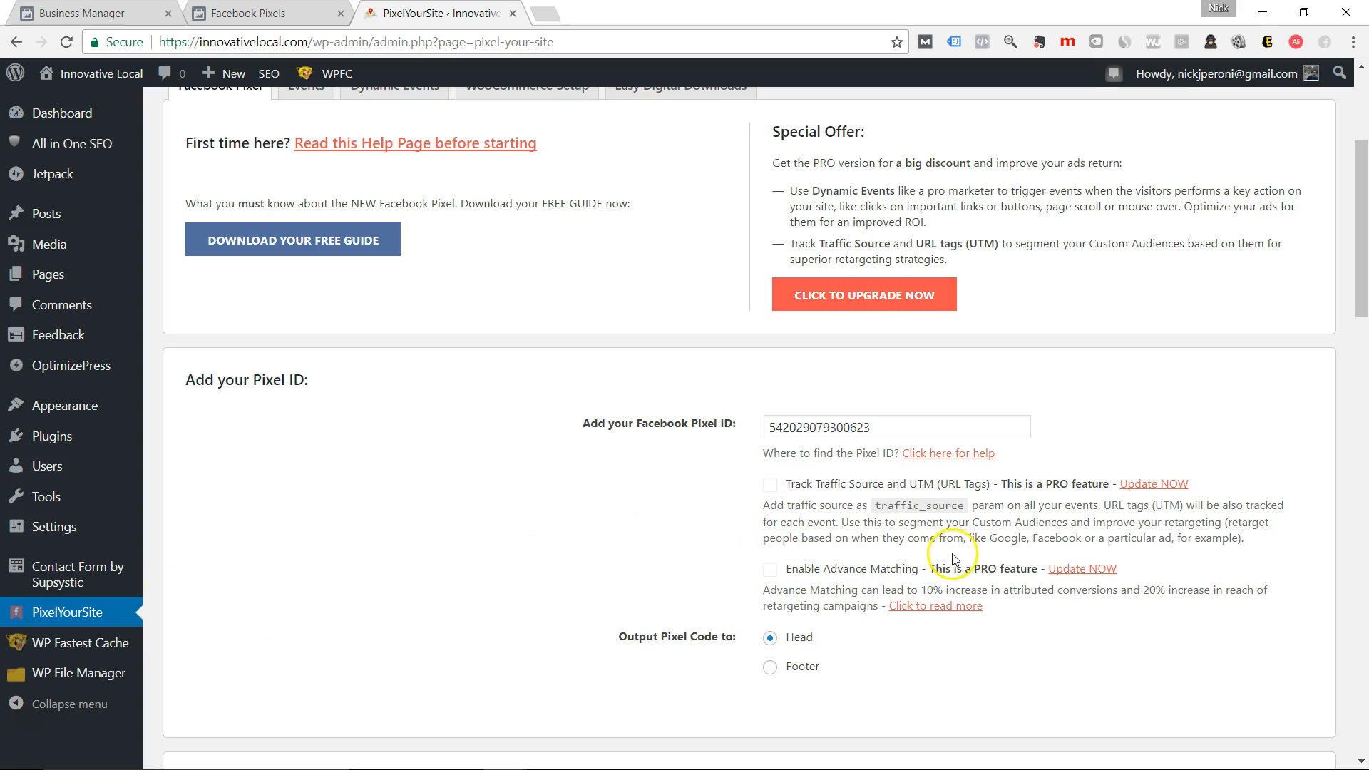
Review the Facebook Pixel settings page from the pixel ID section down to the activation option and back.
scroll(954, 558, up, 4)
scroll(663, 442, down, 15)
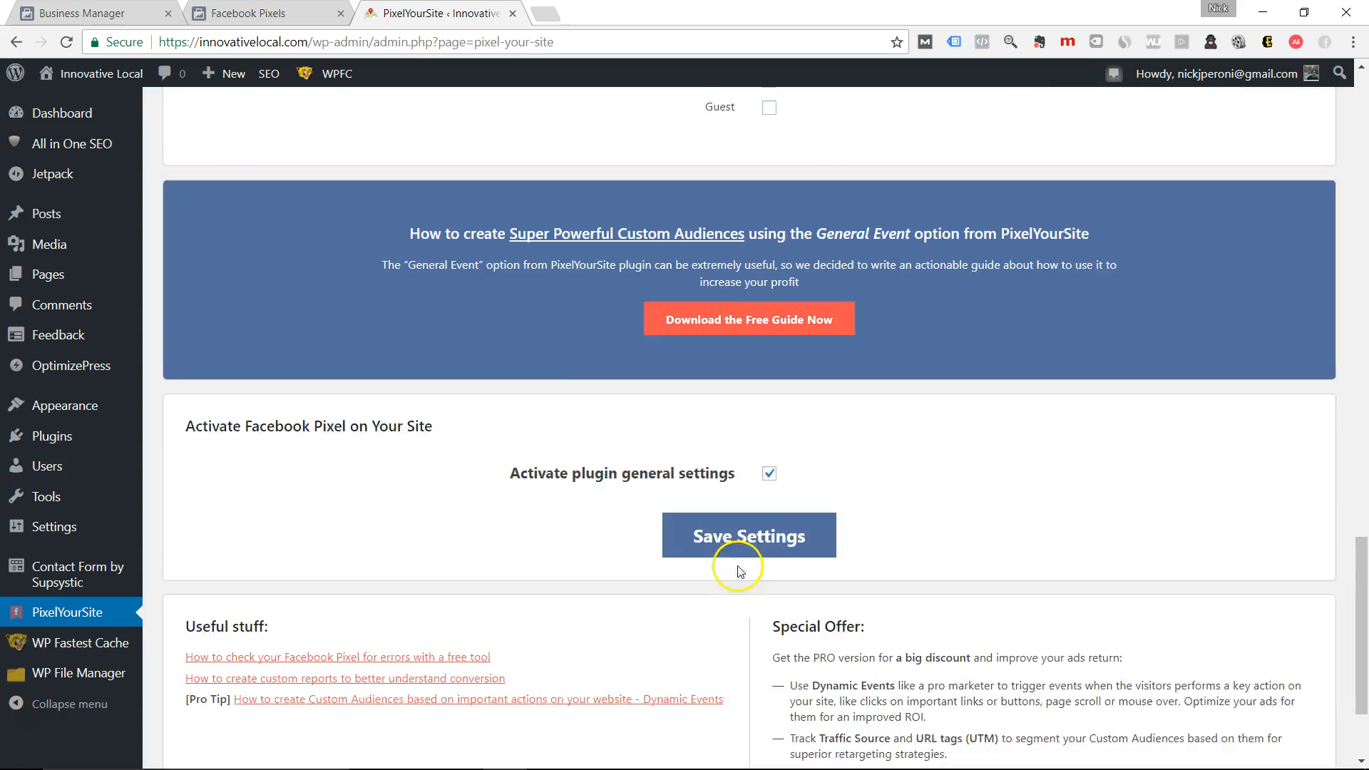
scroll(738, 571, down, 3)
scroll(743, 563, up, 6)
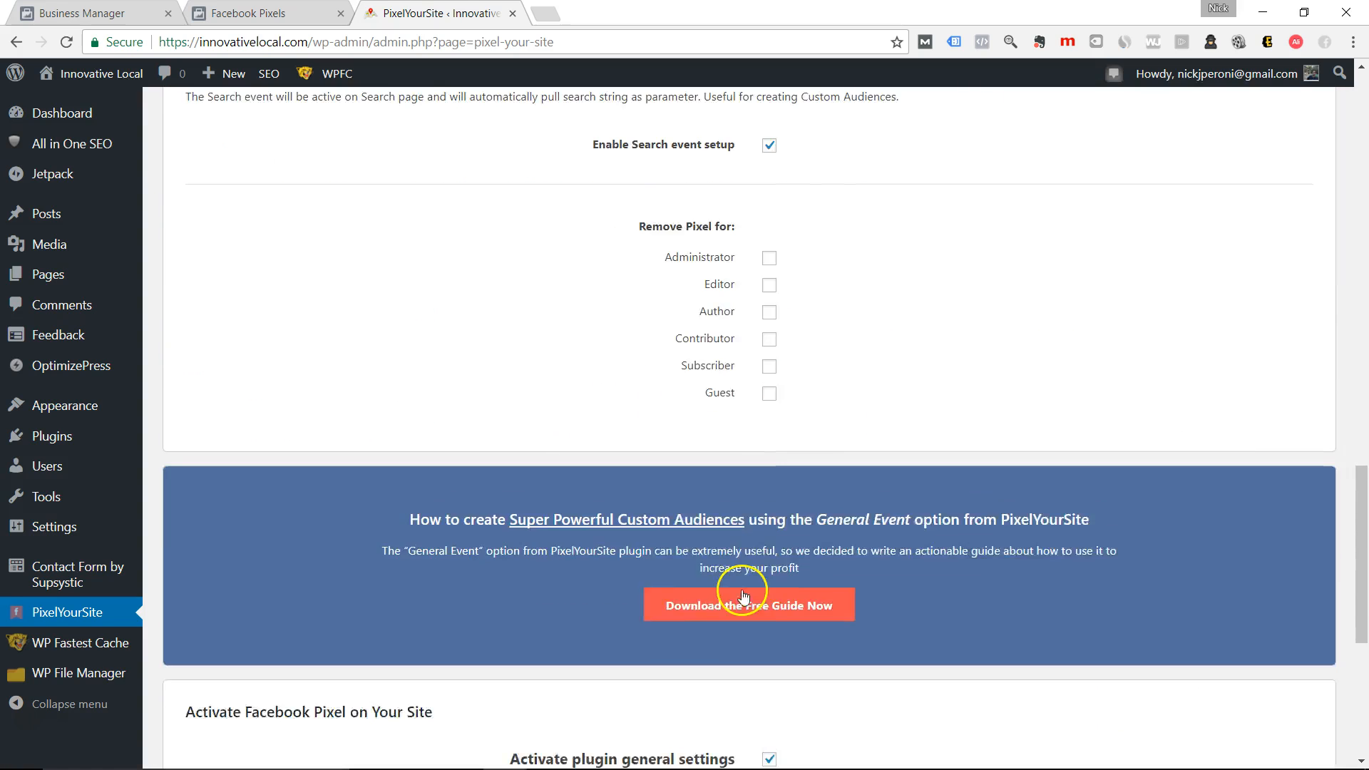
scroll(734, 570, up, 6)
scroll(713, 556, up, 3)
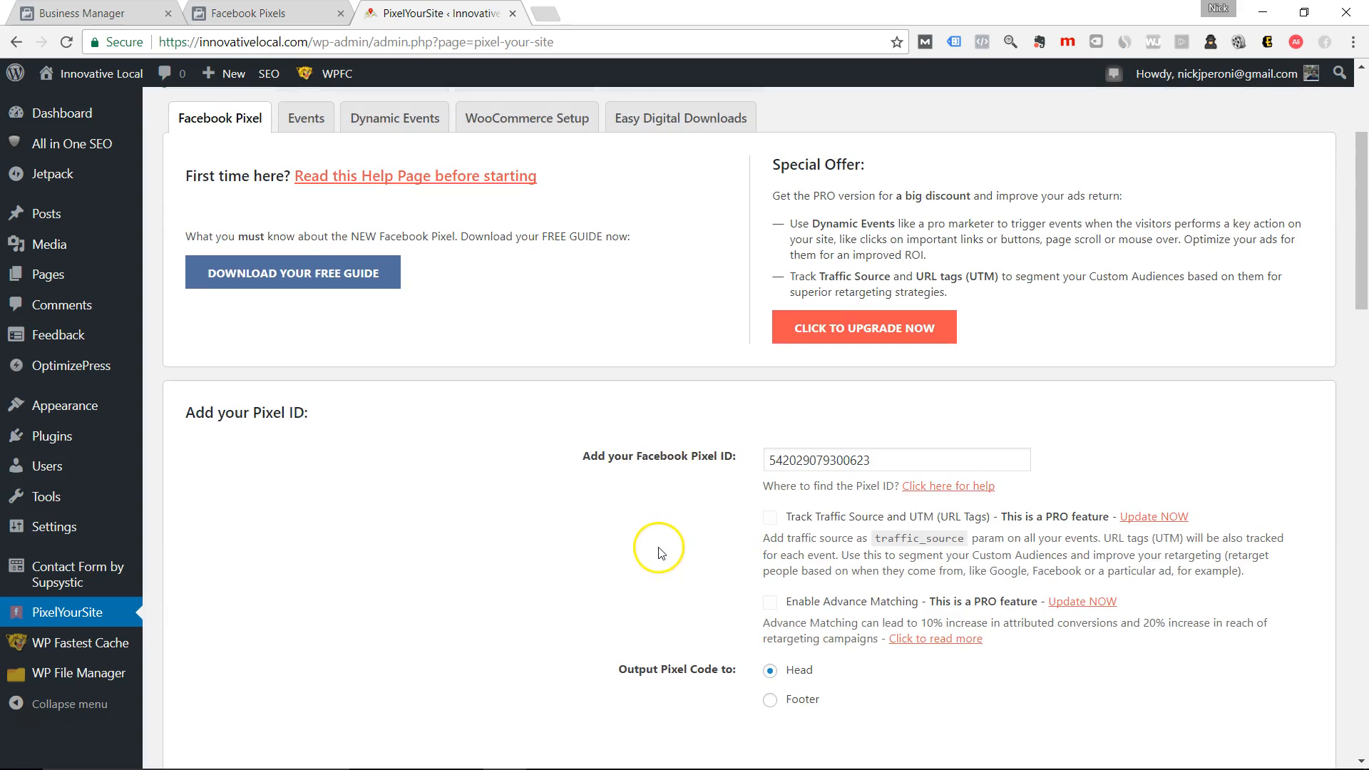
scroll(659, 552, up, 2)
scroll(659, 550, down, 2)
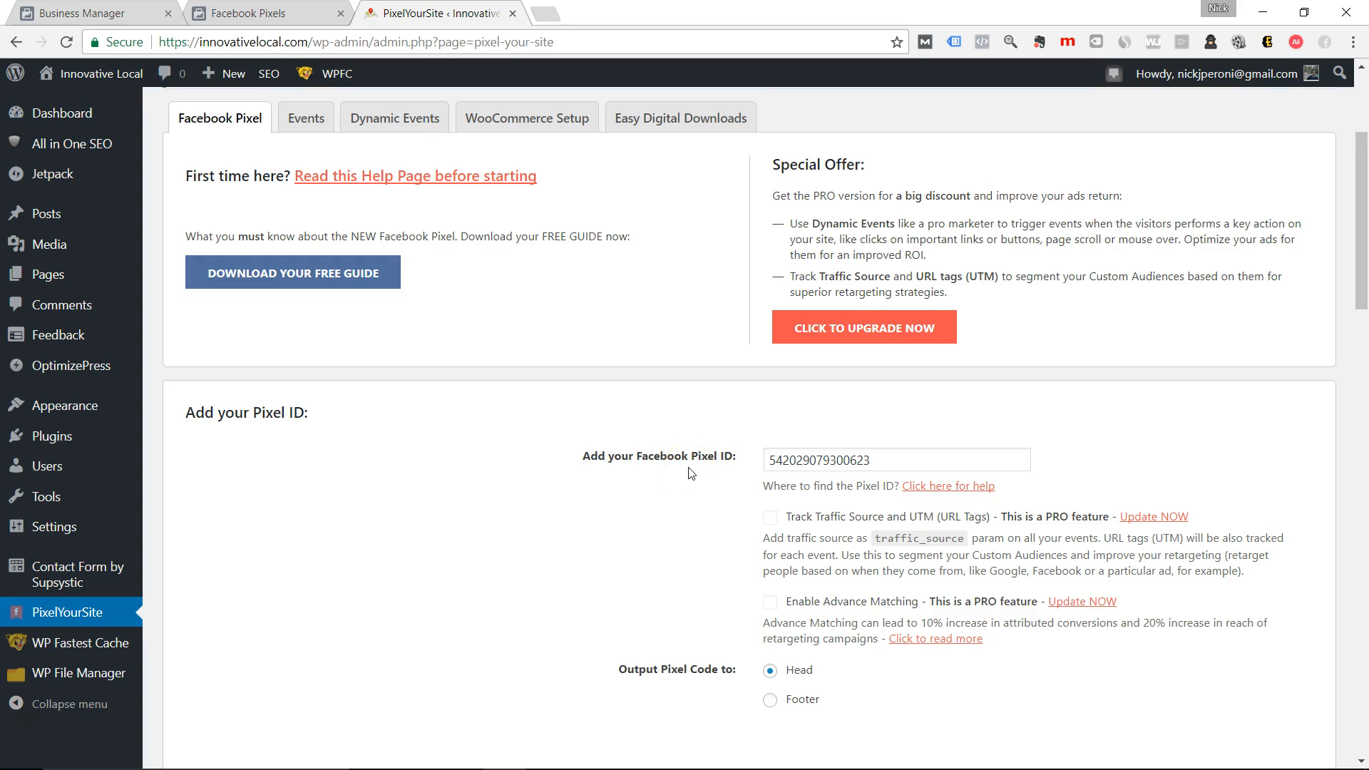
Go to the plugin's Events settings and start adding a new event.
click(306, 128)
scroll(450, 377, down, 6)
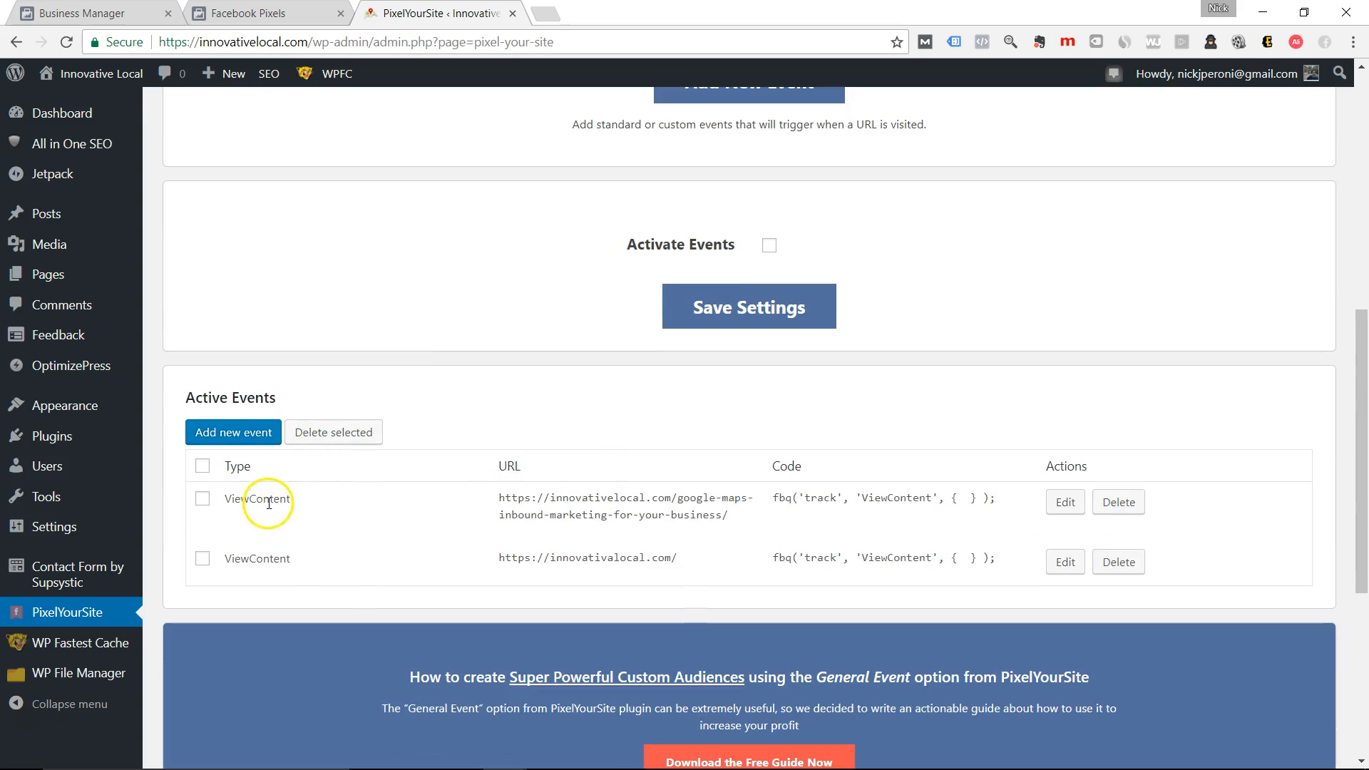
scroll(599, 520, up, 3)
scroll(621, 590, down, 1)
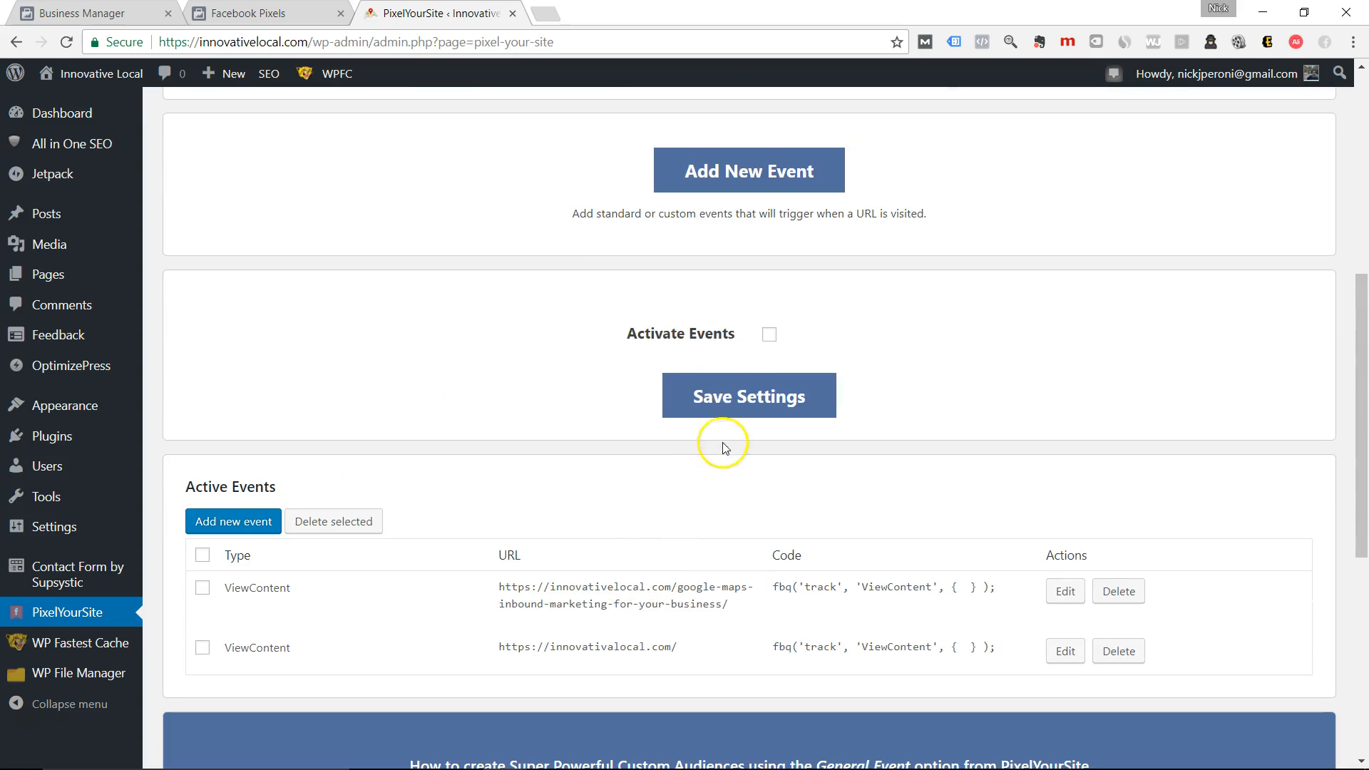
click(703, 190)
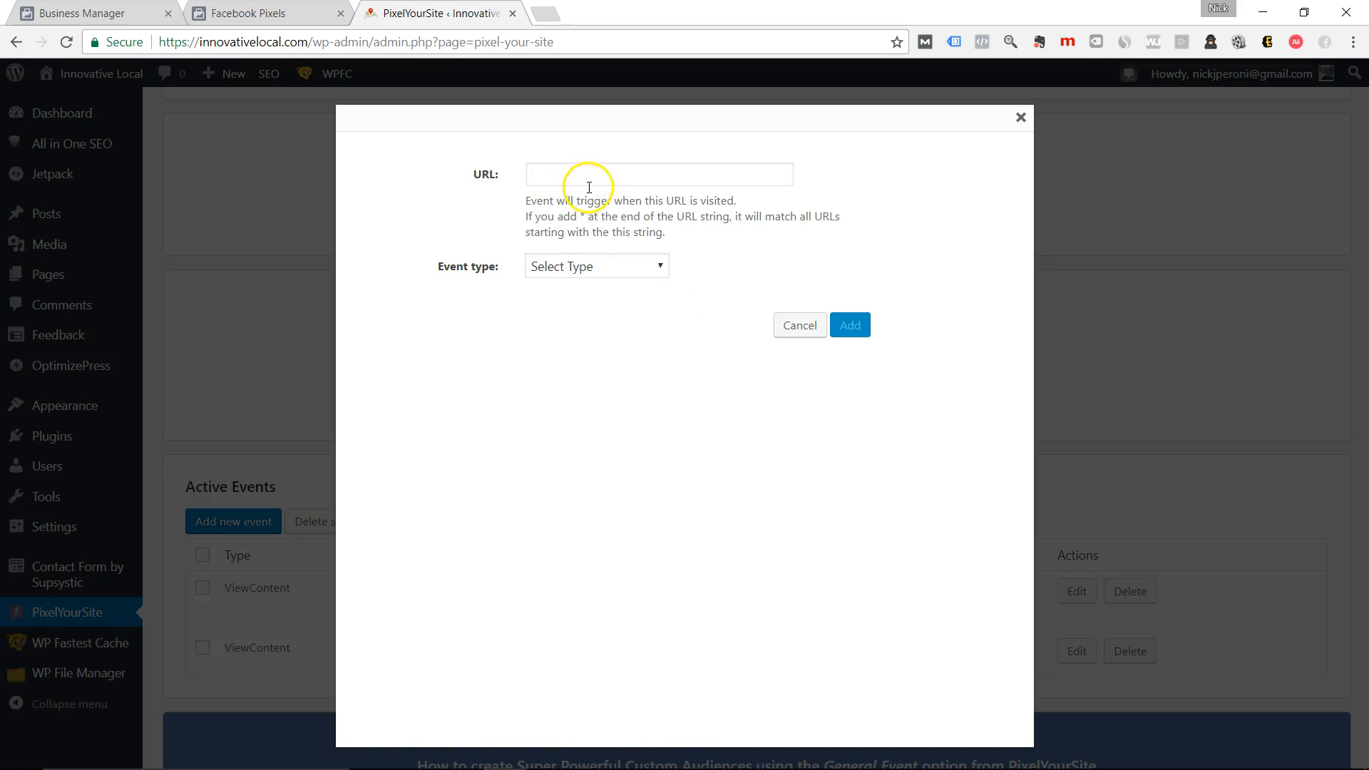
Examine the URL field and the available event types in the new event form, leaving both unset.
click(581, 175)
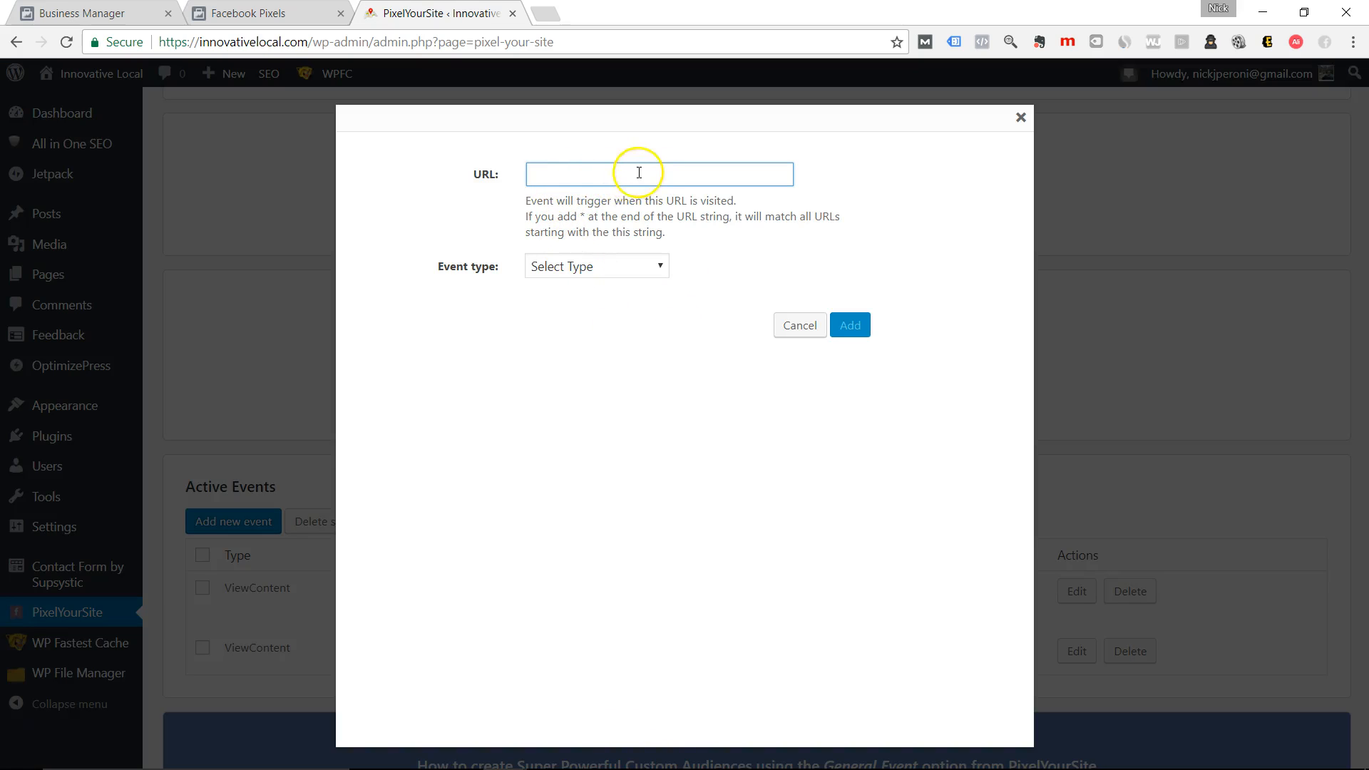
click(603, 266)
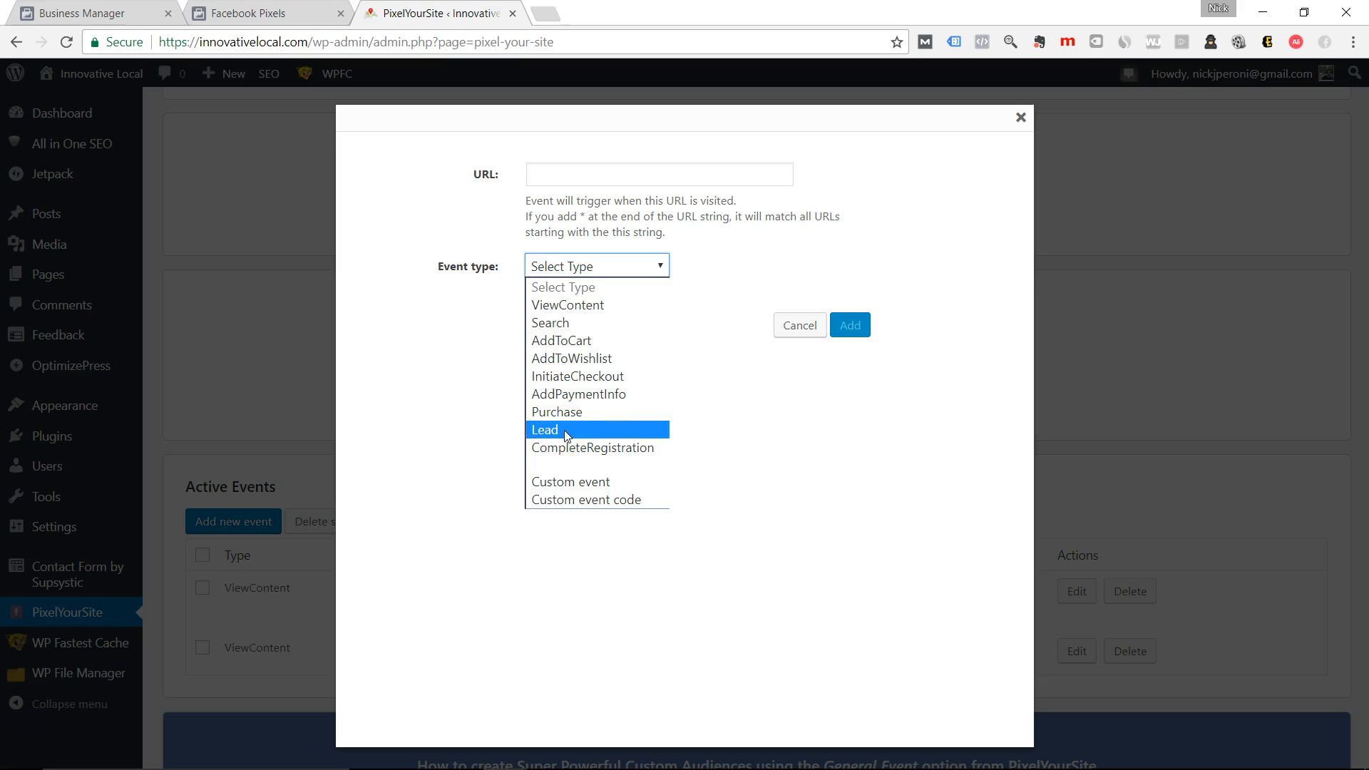
click(569, 183)
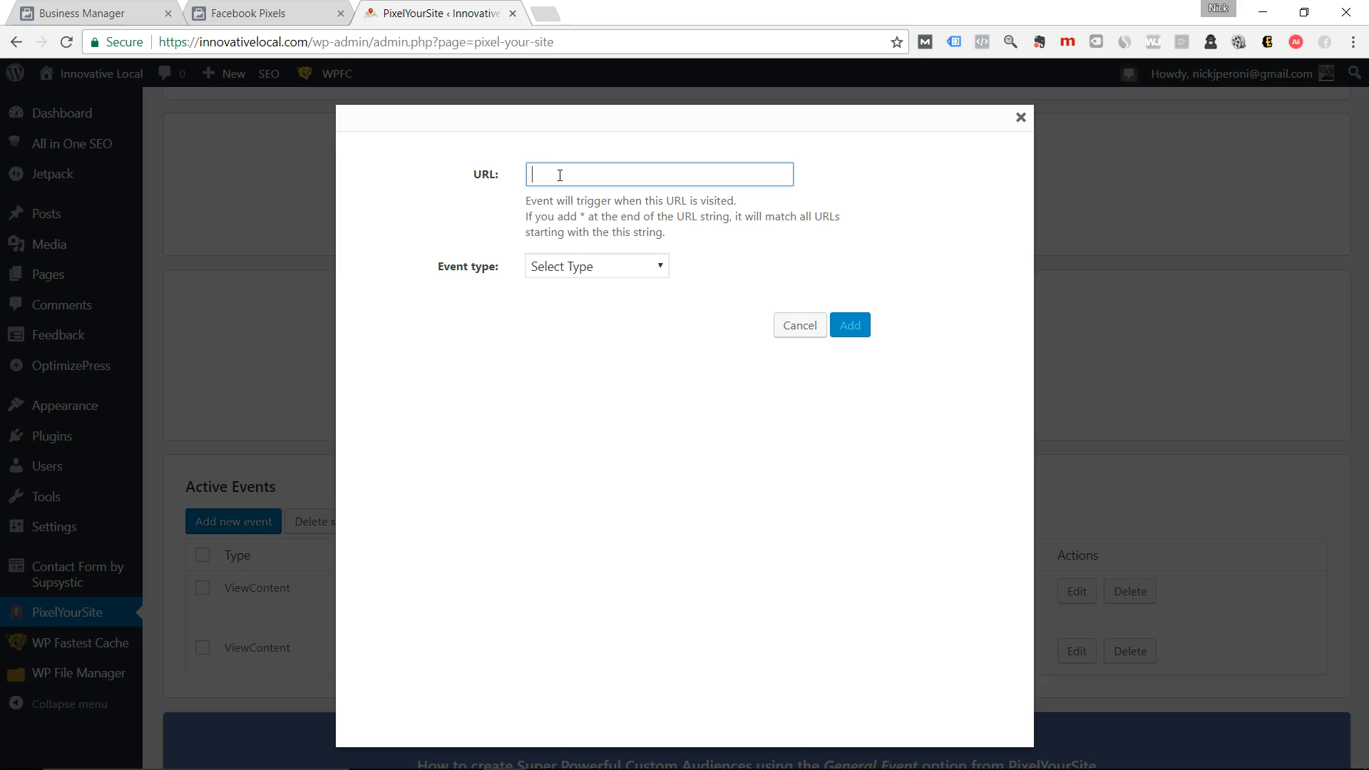
click(652, 270)
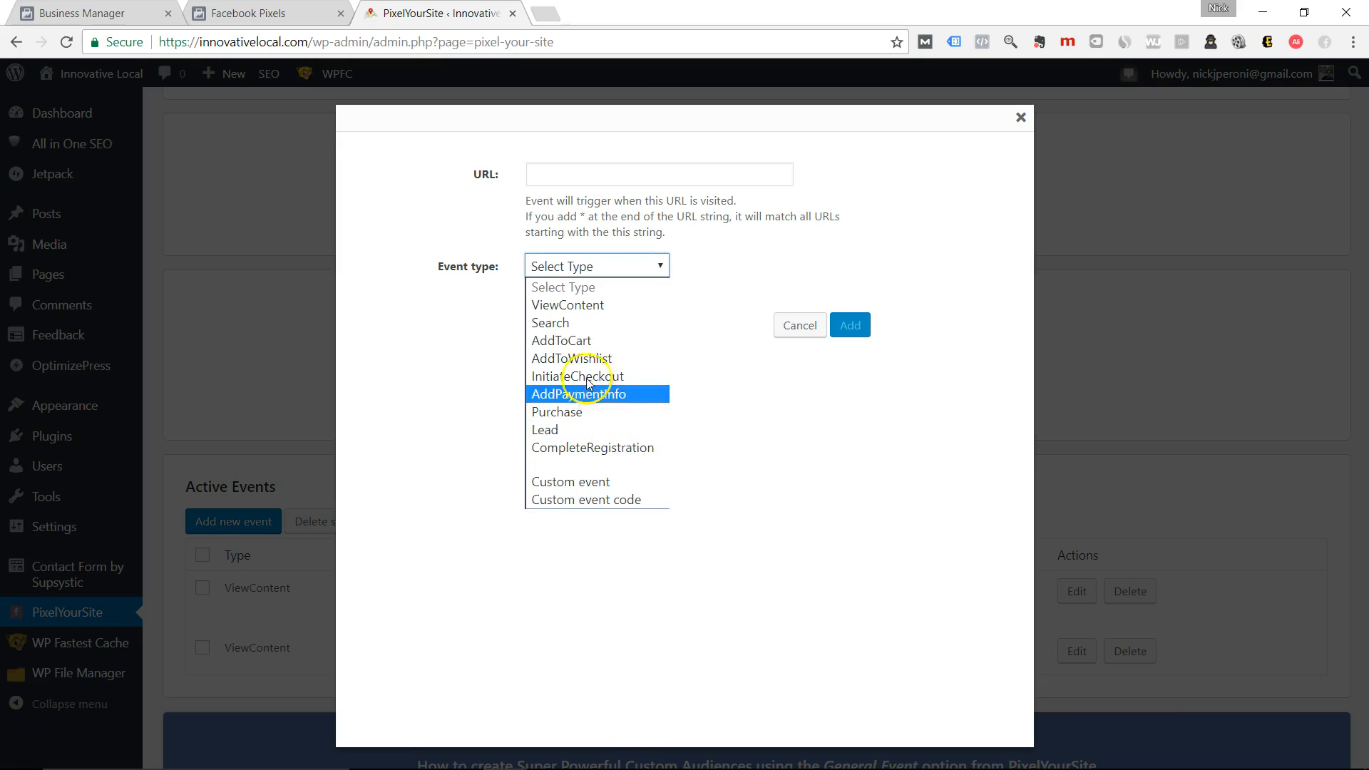
click(685, 222)
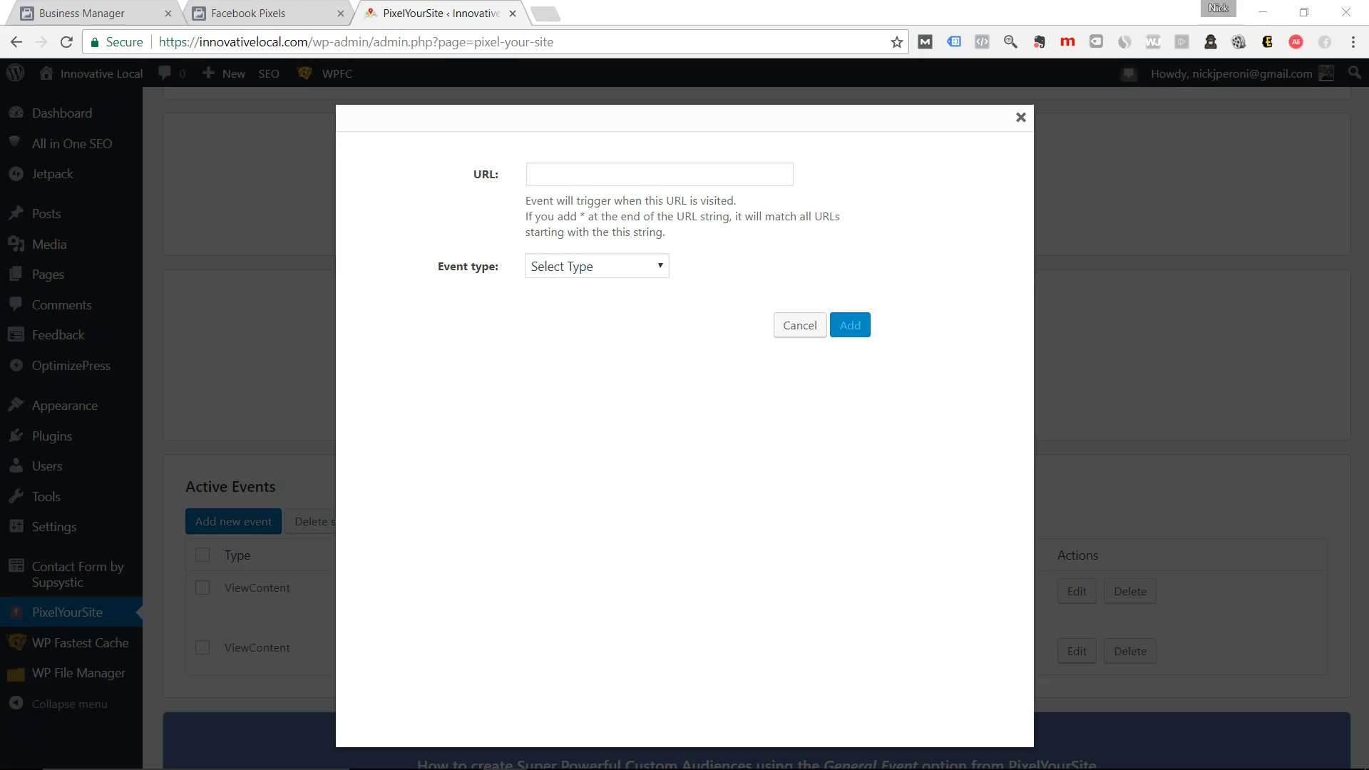
drag(1368, 17, 626, 21)
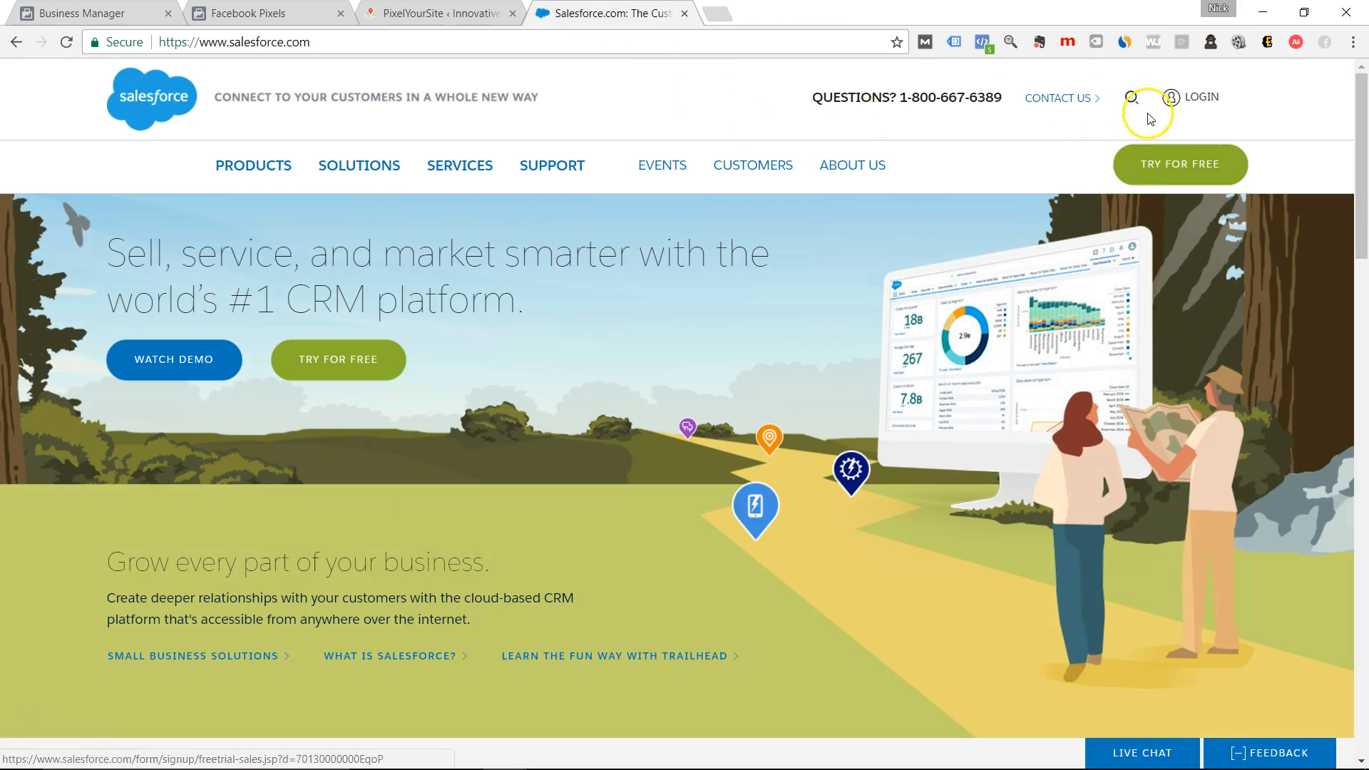
mouse_move(255, 171)
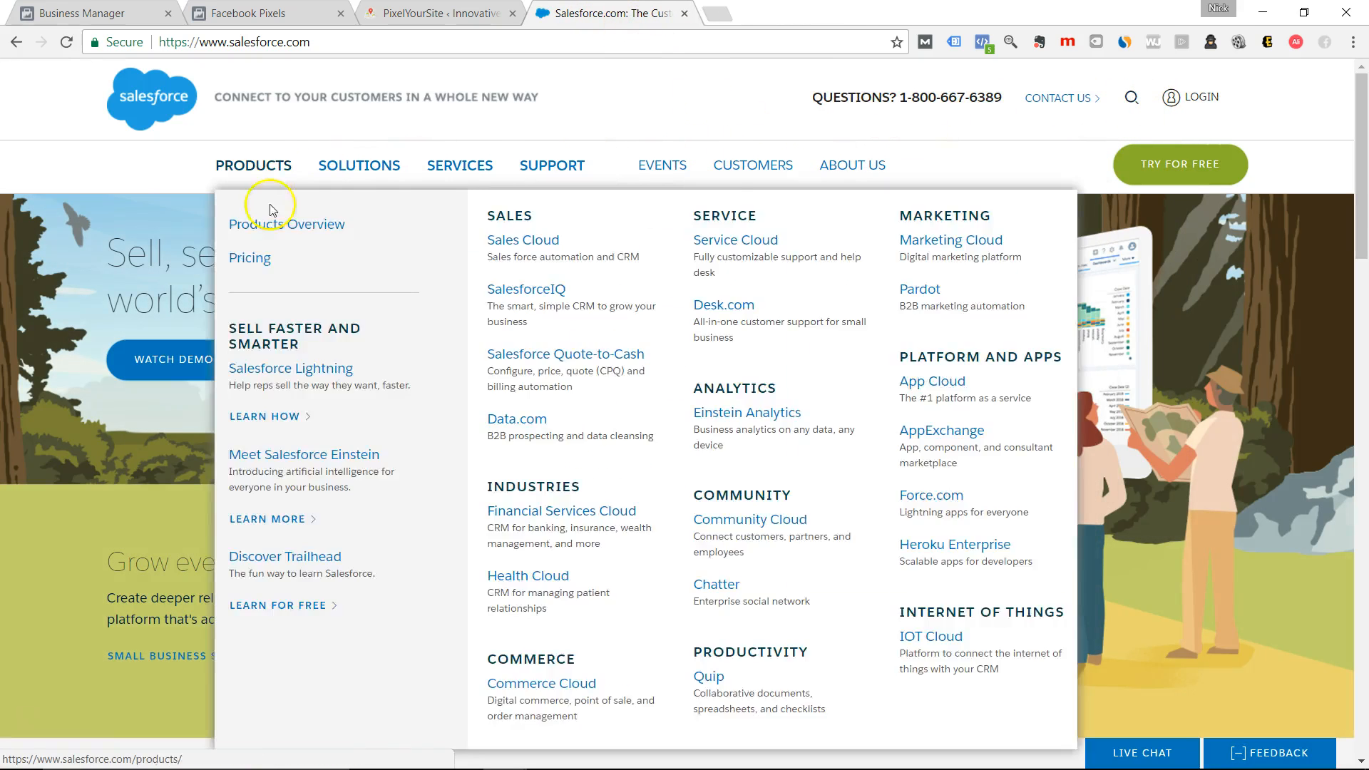
click(312, 365)
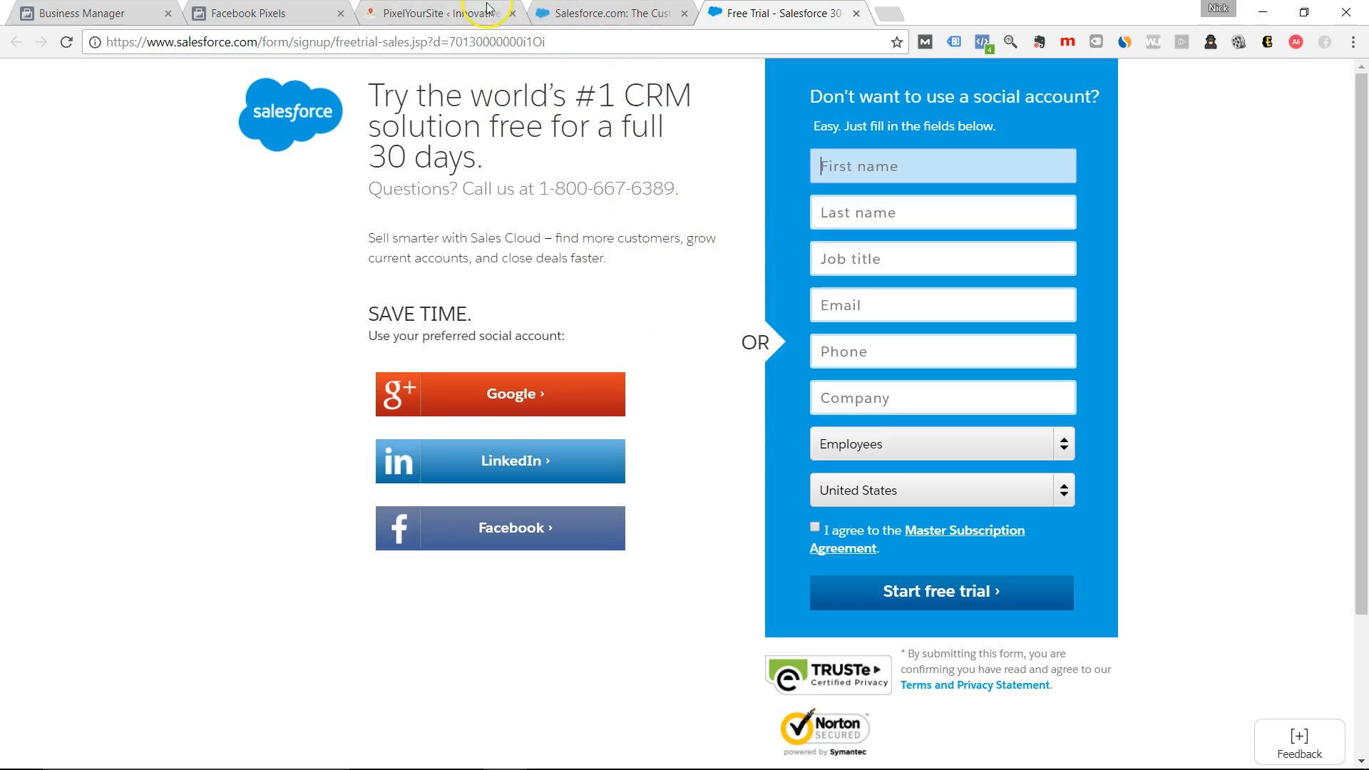
click(442, 13)
click(734, 15)
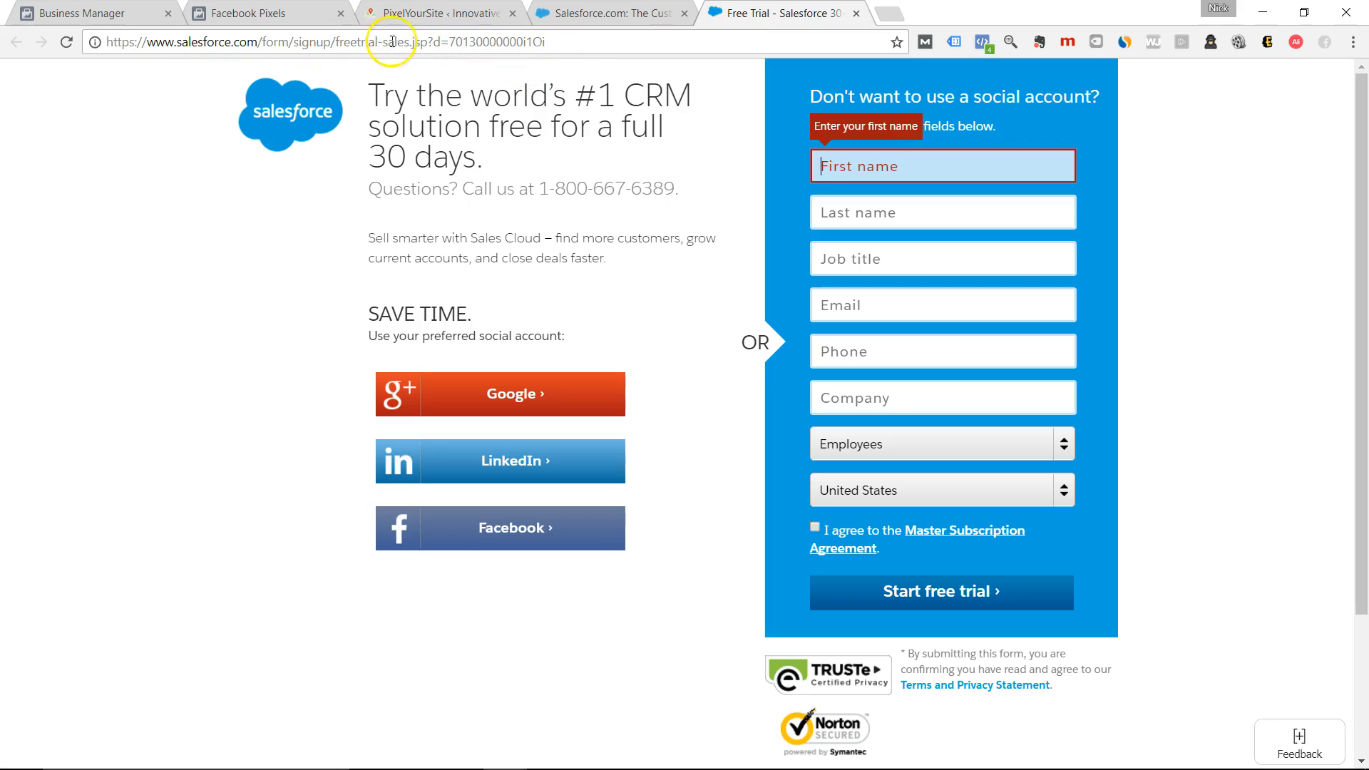
Highlight the free trial page's address up to freetrial-sales.jsp and check it against the URL and event type fields of the new event form.
drag(424, 42, 97, 61)
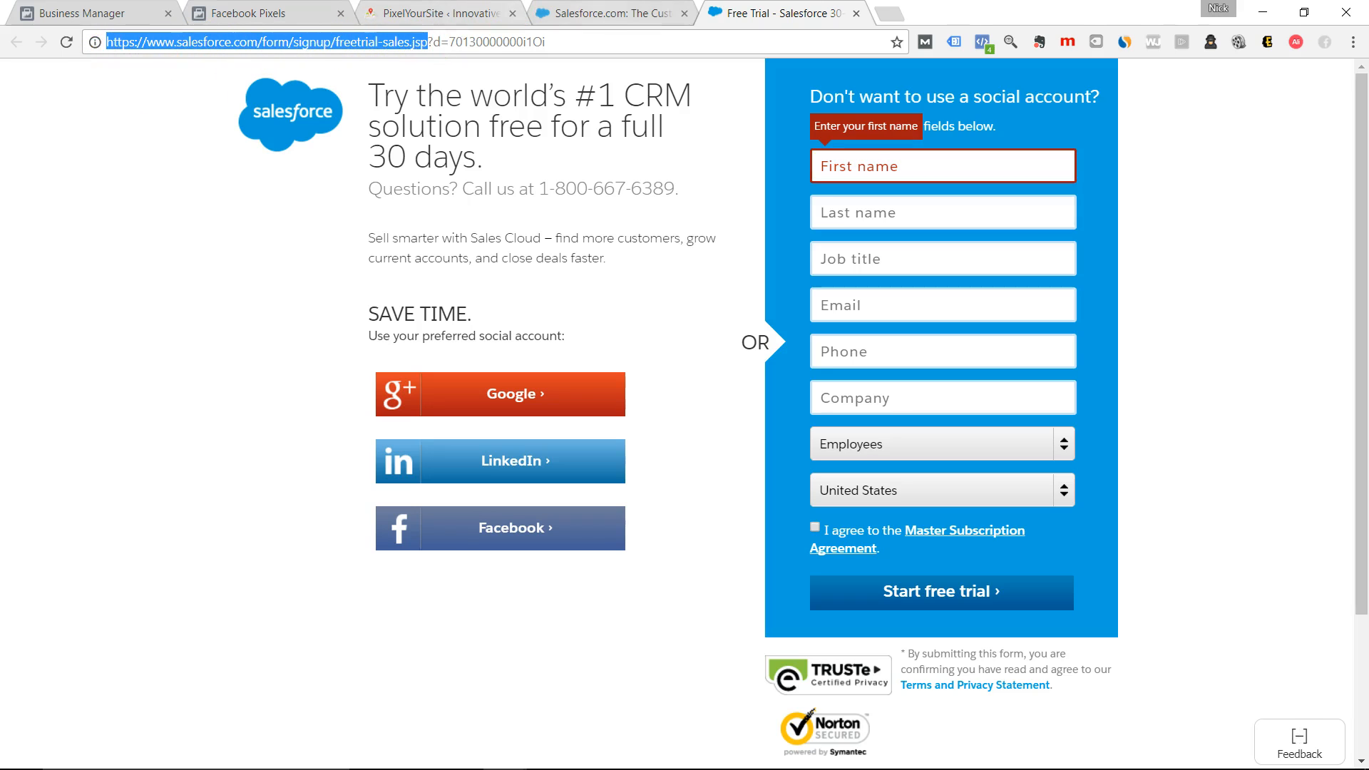
click(460, 10)
click(571, 175)
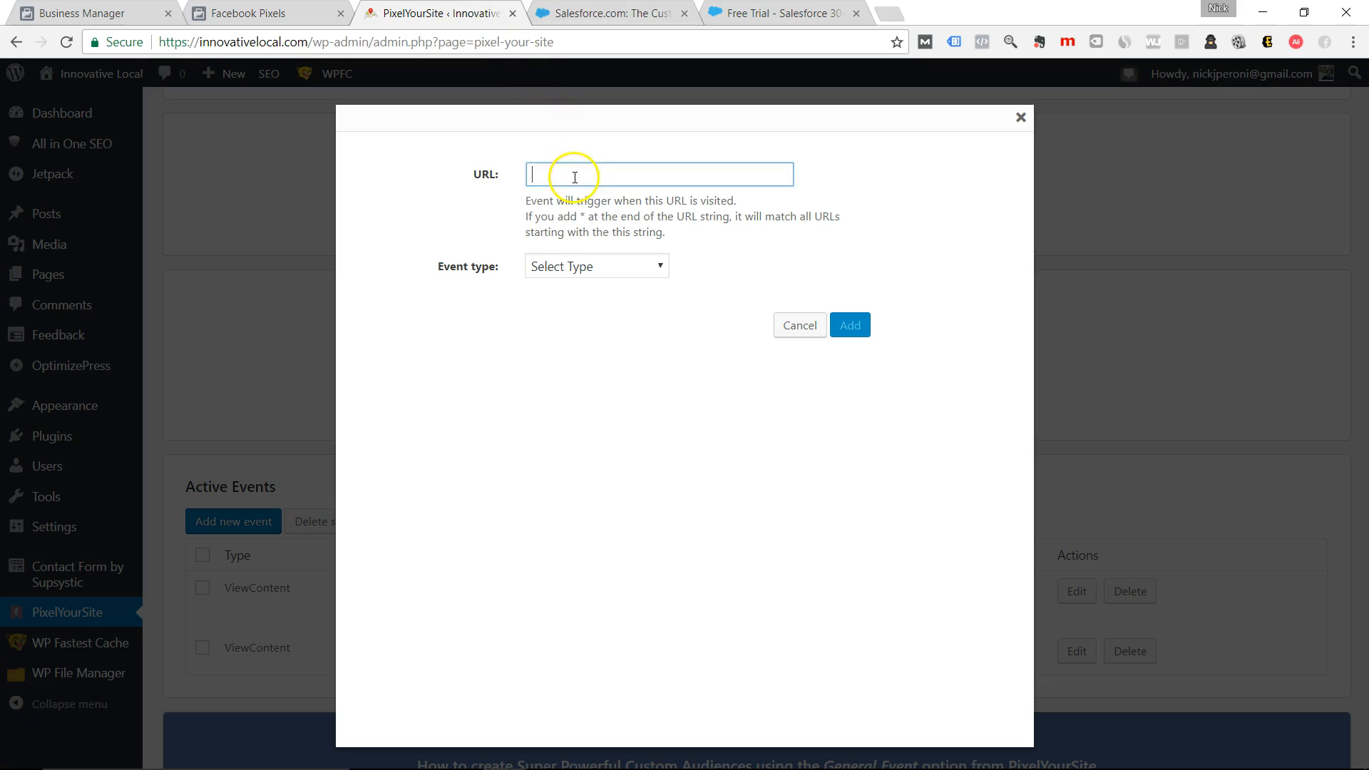
click(590, 266)
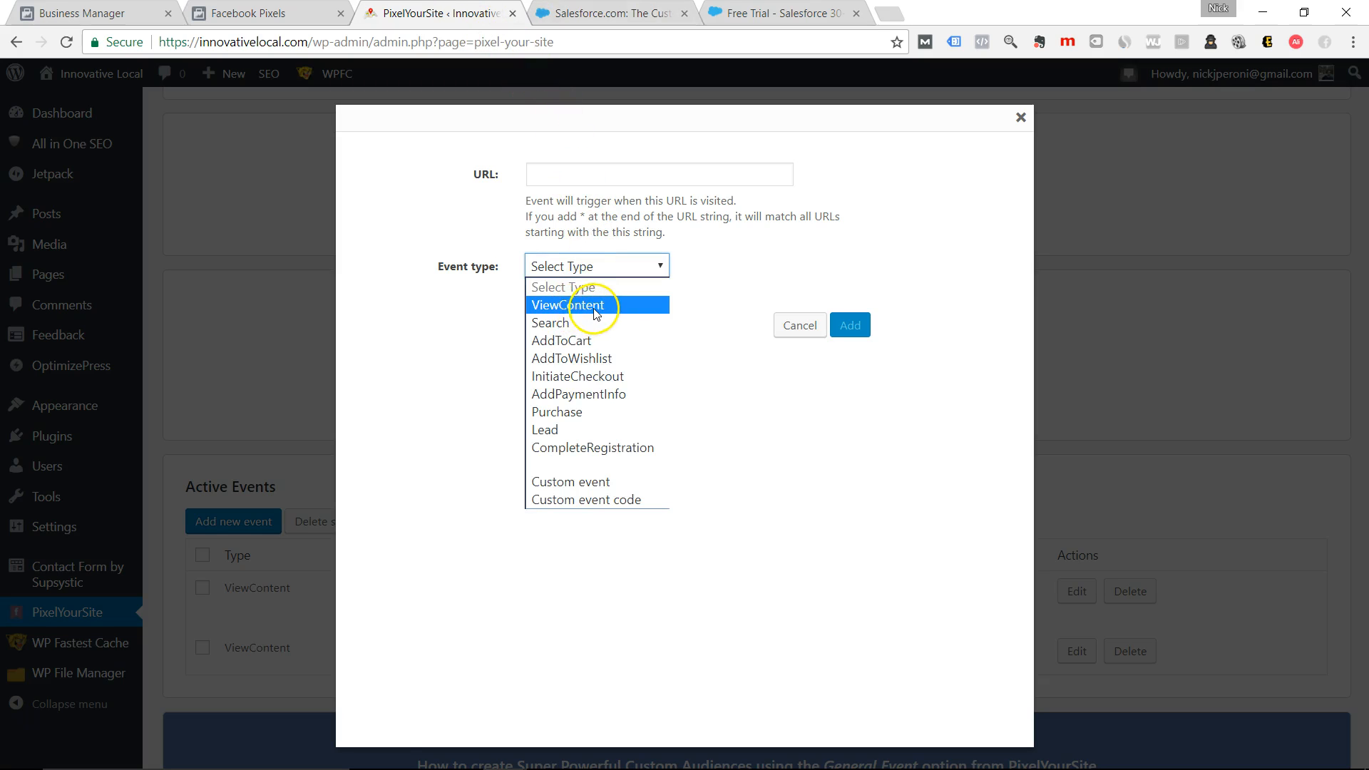
click(766, 220)
Examine the Salesforce free trial form's contact fields, from first name through company and country, without filling them in.
click(755, 20)
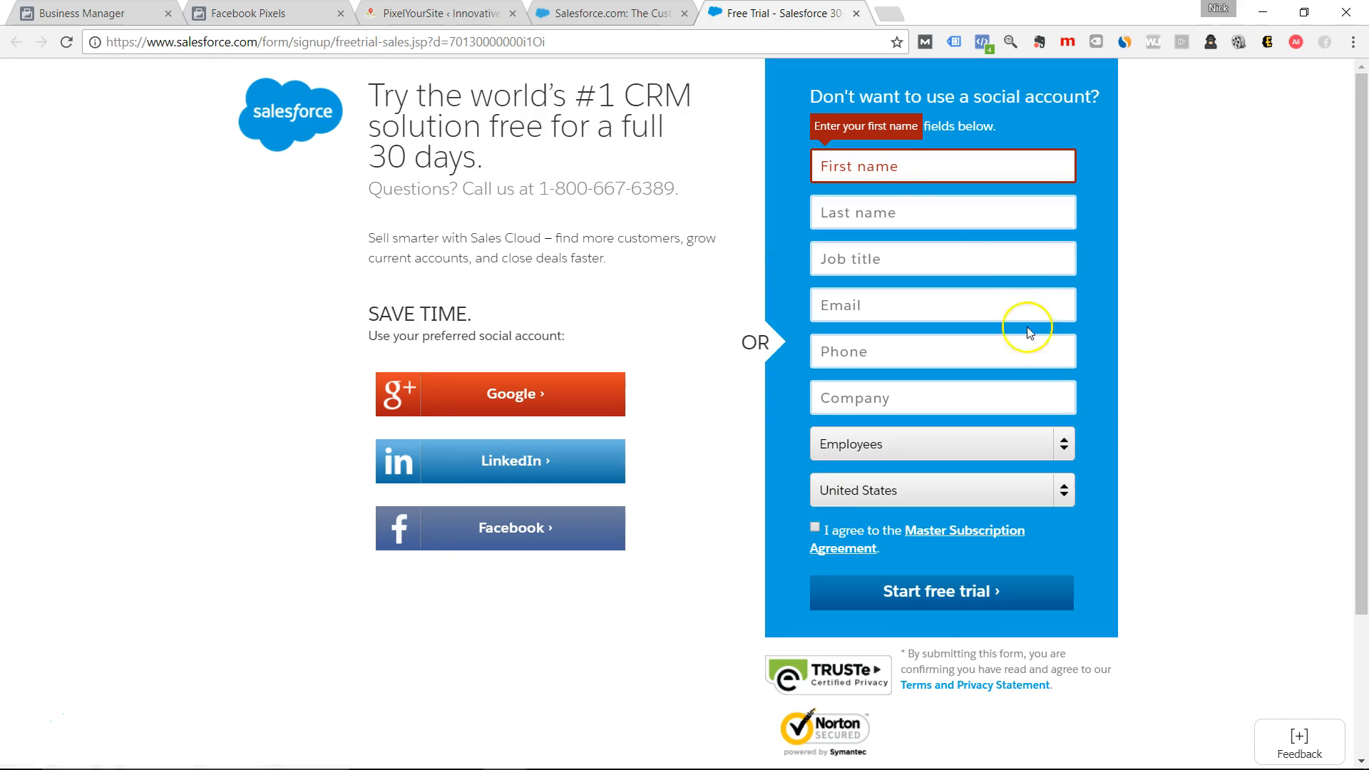
click(921, 168)
click(917, 213)
click(916, 258)
click(917, 352)
click(924, 398)
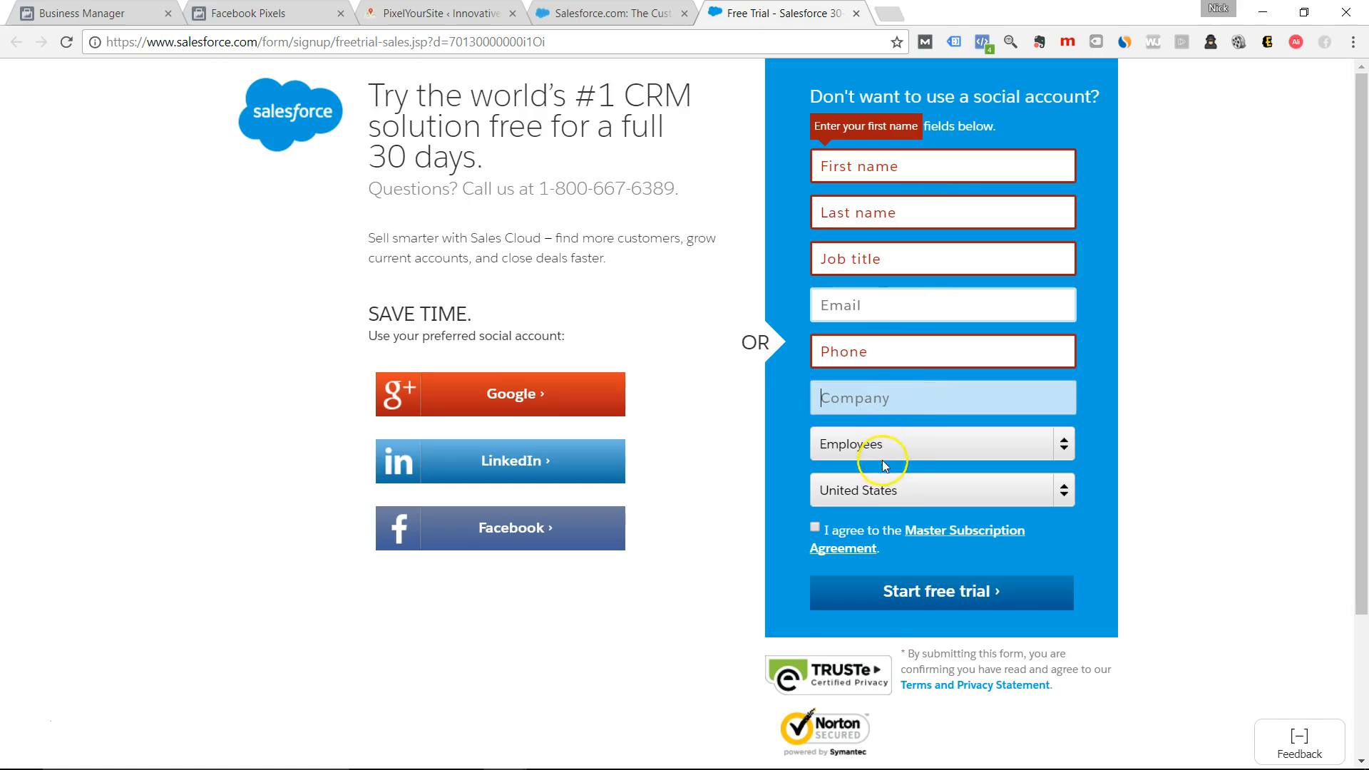
click(884, 489)
click(1064, 490)
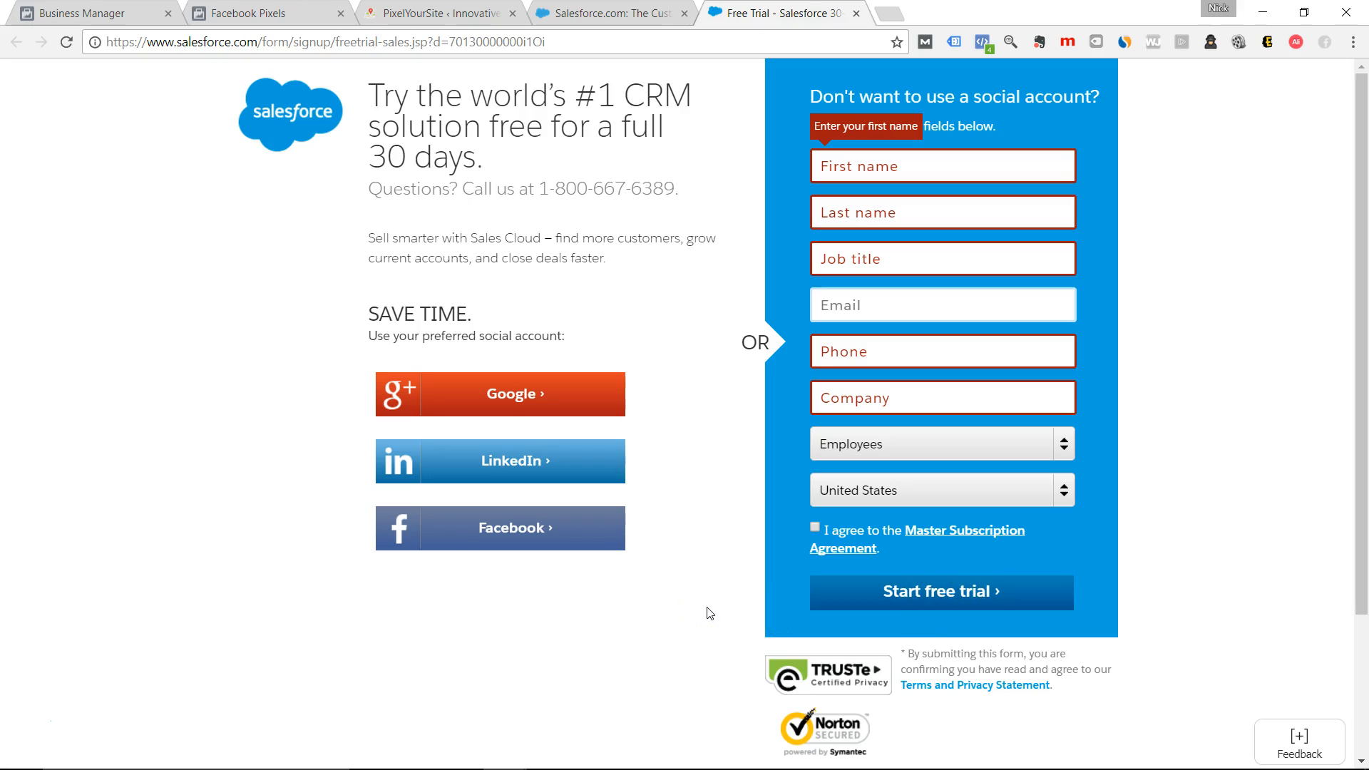
scroll(713, 571, down, 3)
scroll(749, 321, up, 3)
click(847, 307)
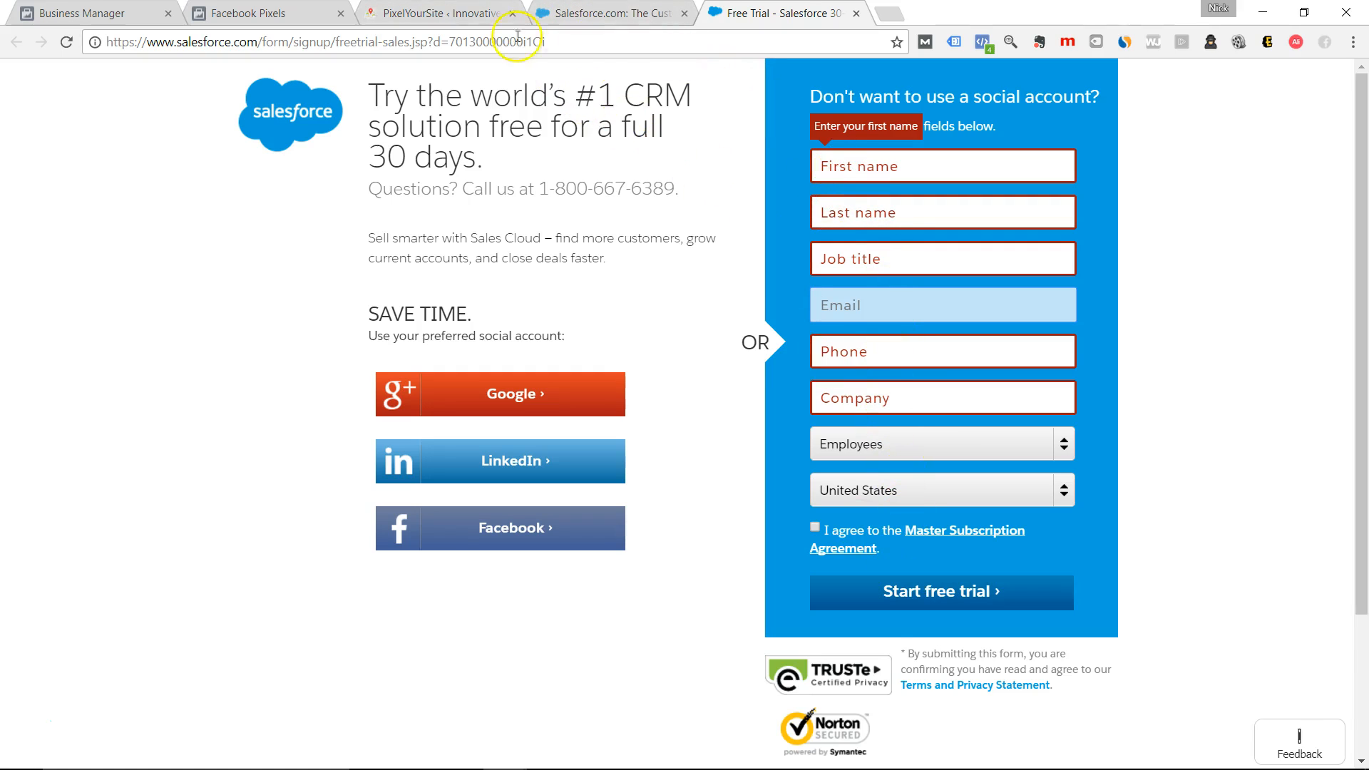
Compare the Salesforce trial form with the event types offered in the PixelYourSite event form, such as Lead.
click(442, 13)
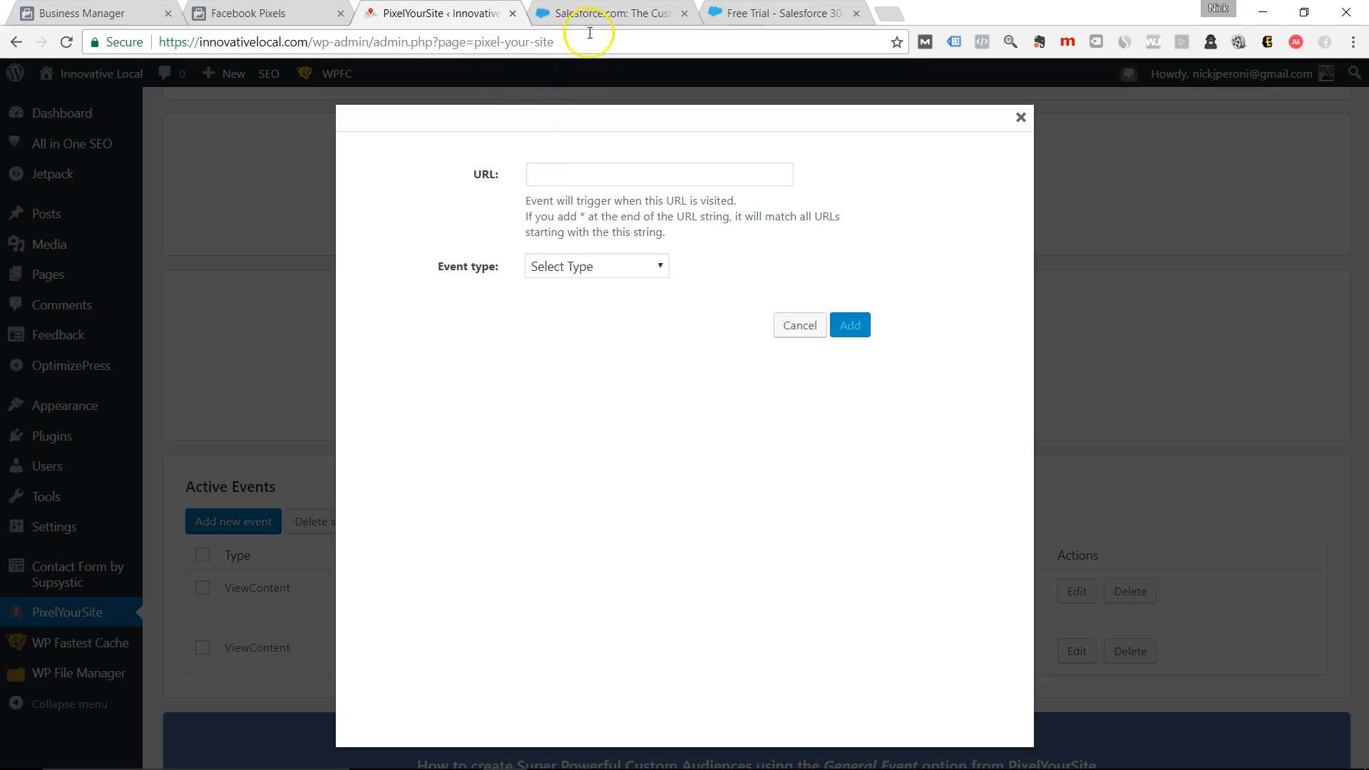
click(745, 16)
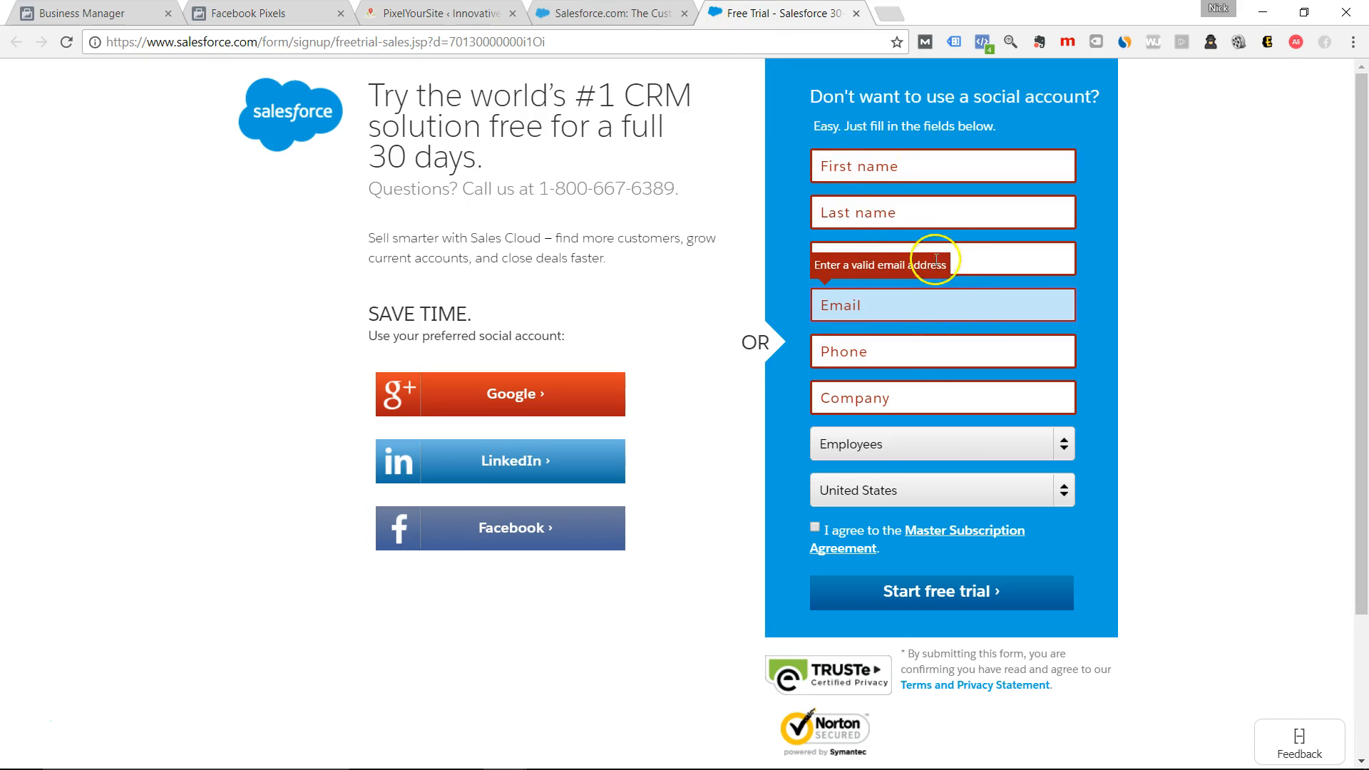
click(467, 15)
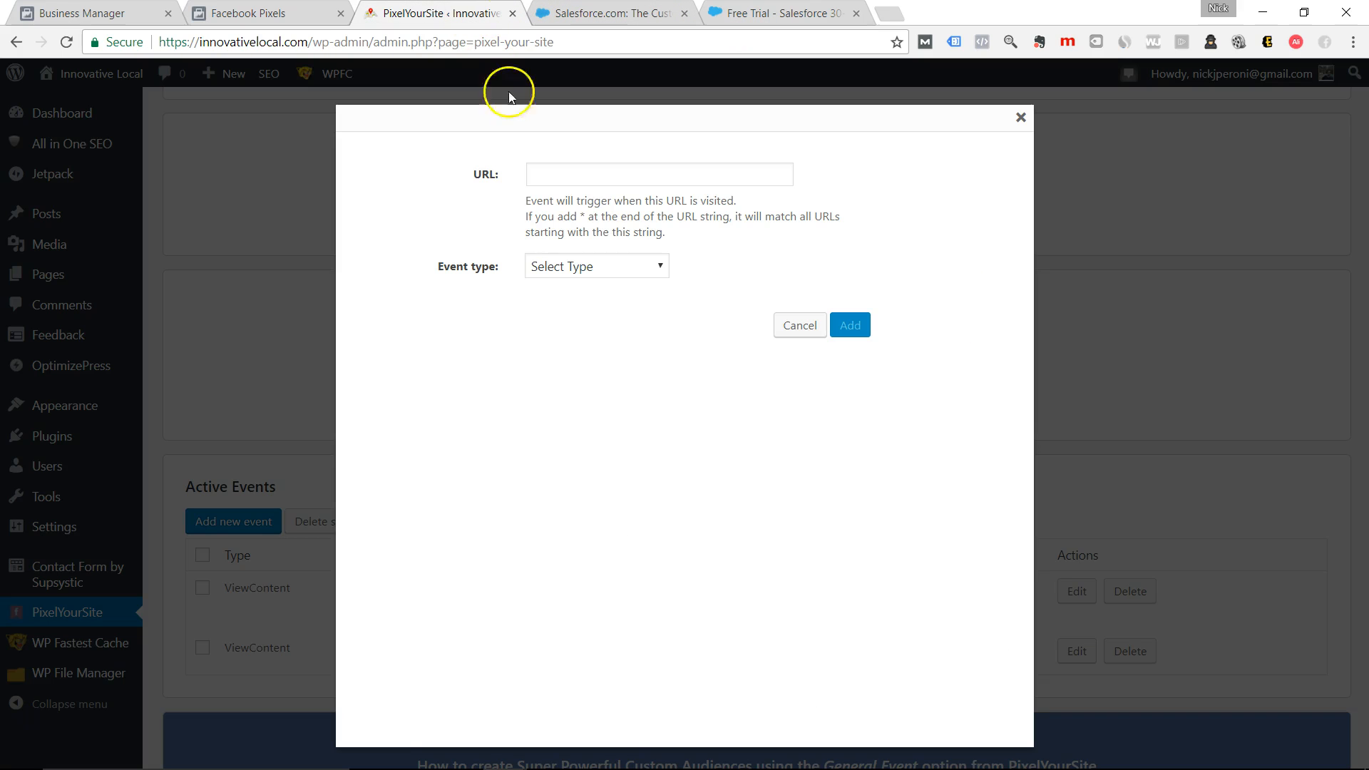
click(600, 267)
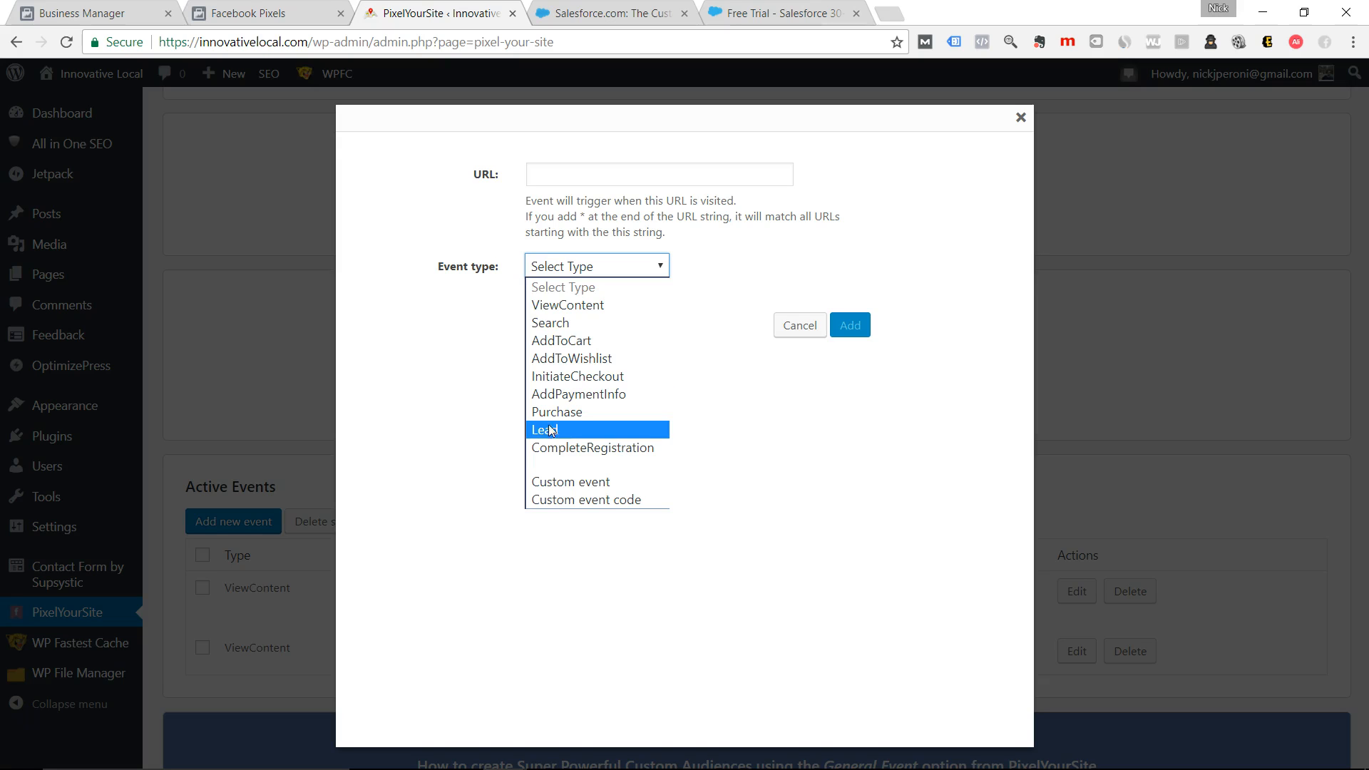
click(502, 269)
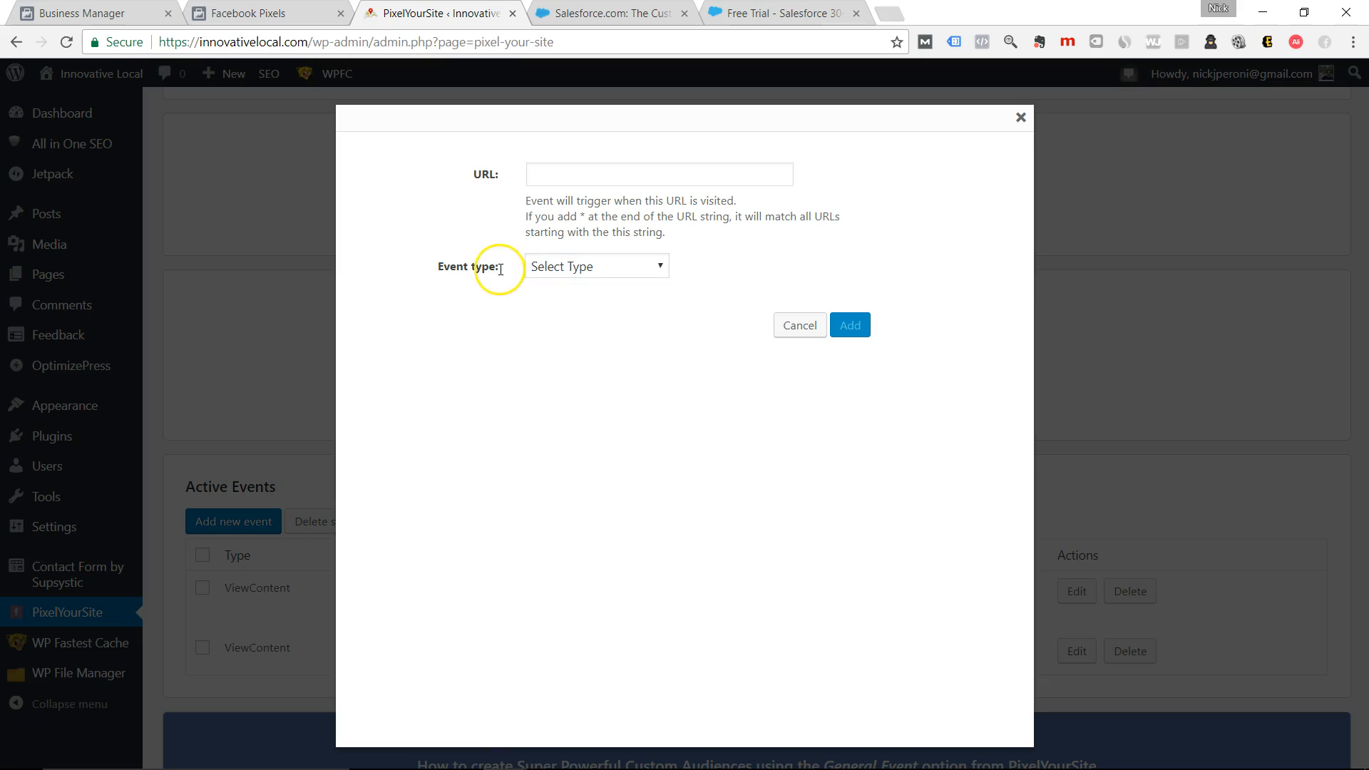
Set the new event's type to Purchase in the PixelYourSite form.
click(555, 266)
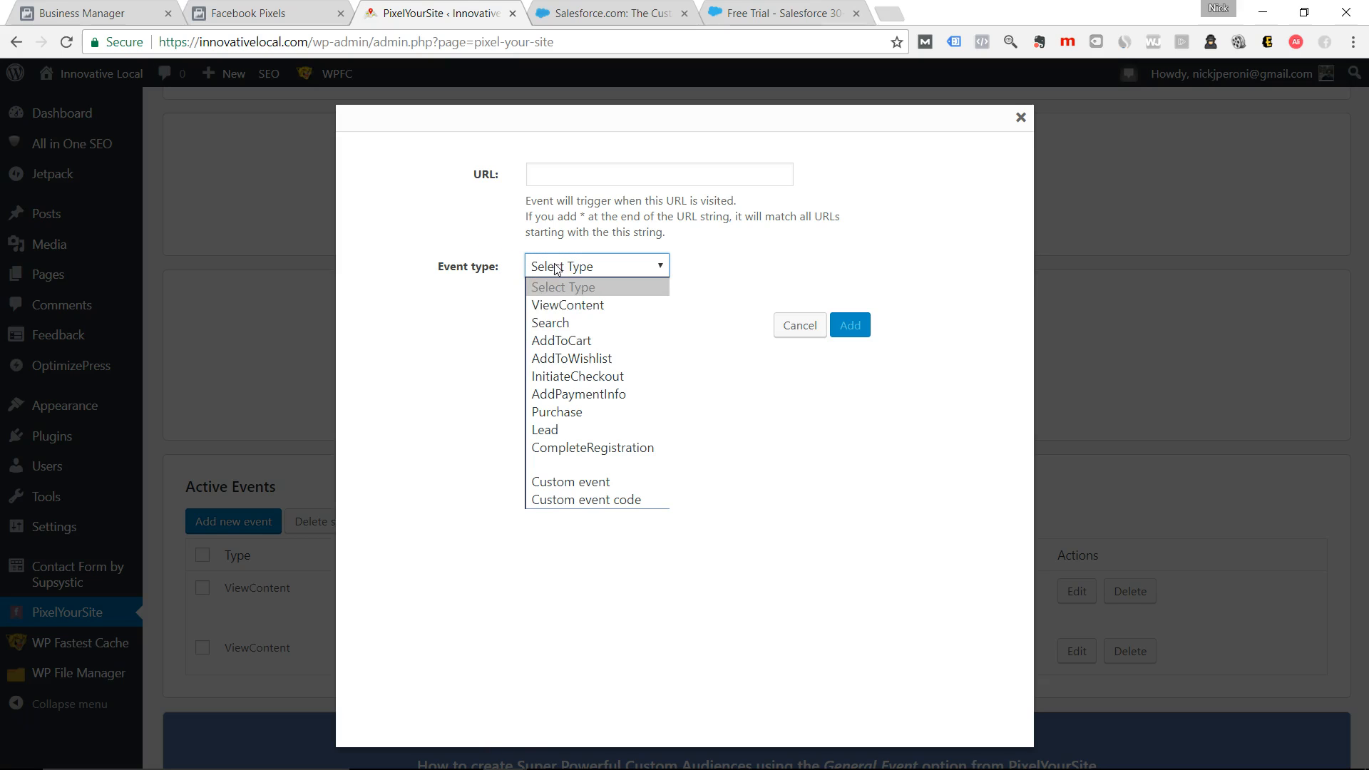
click(472, 273)
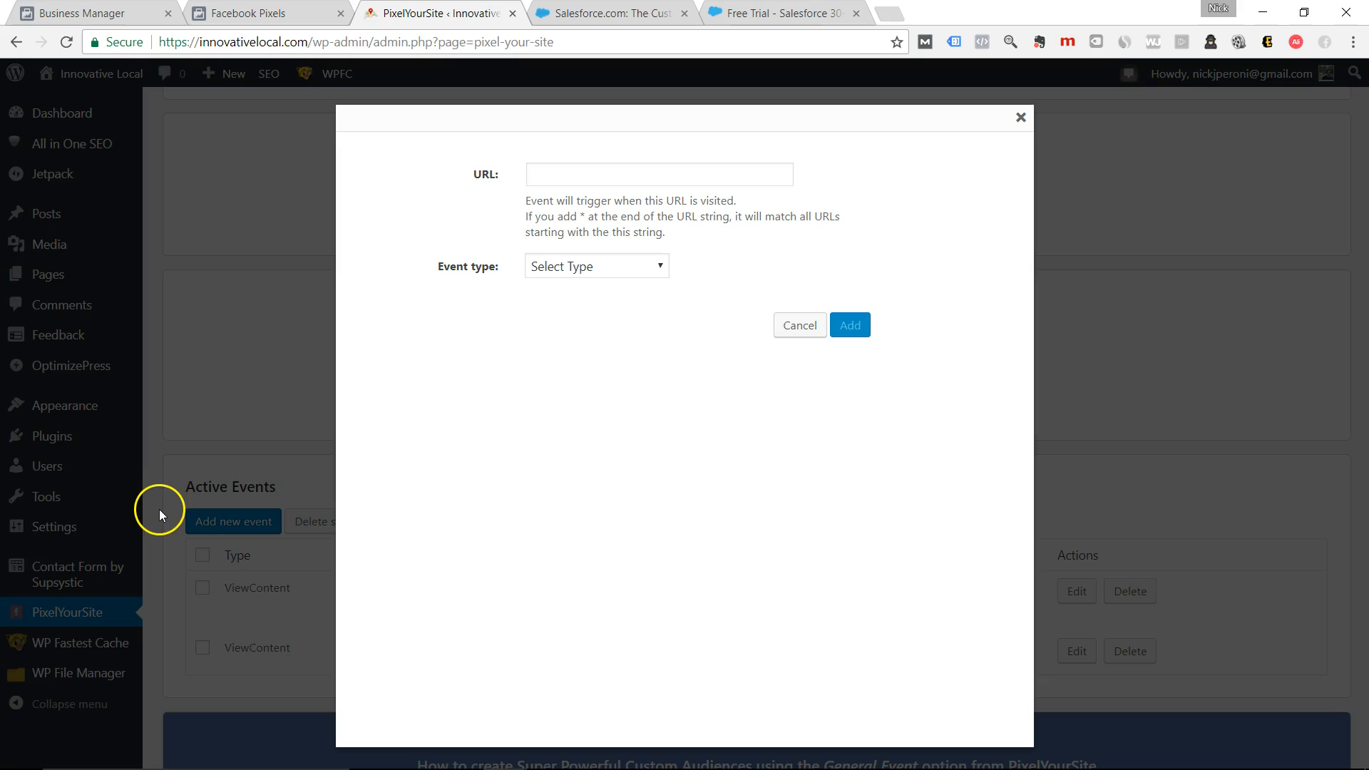
click(560, 268)
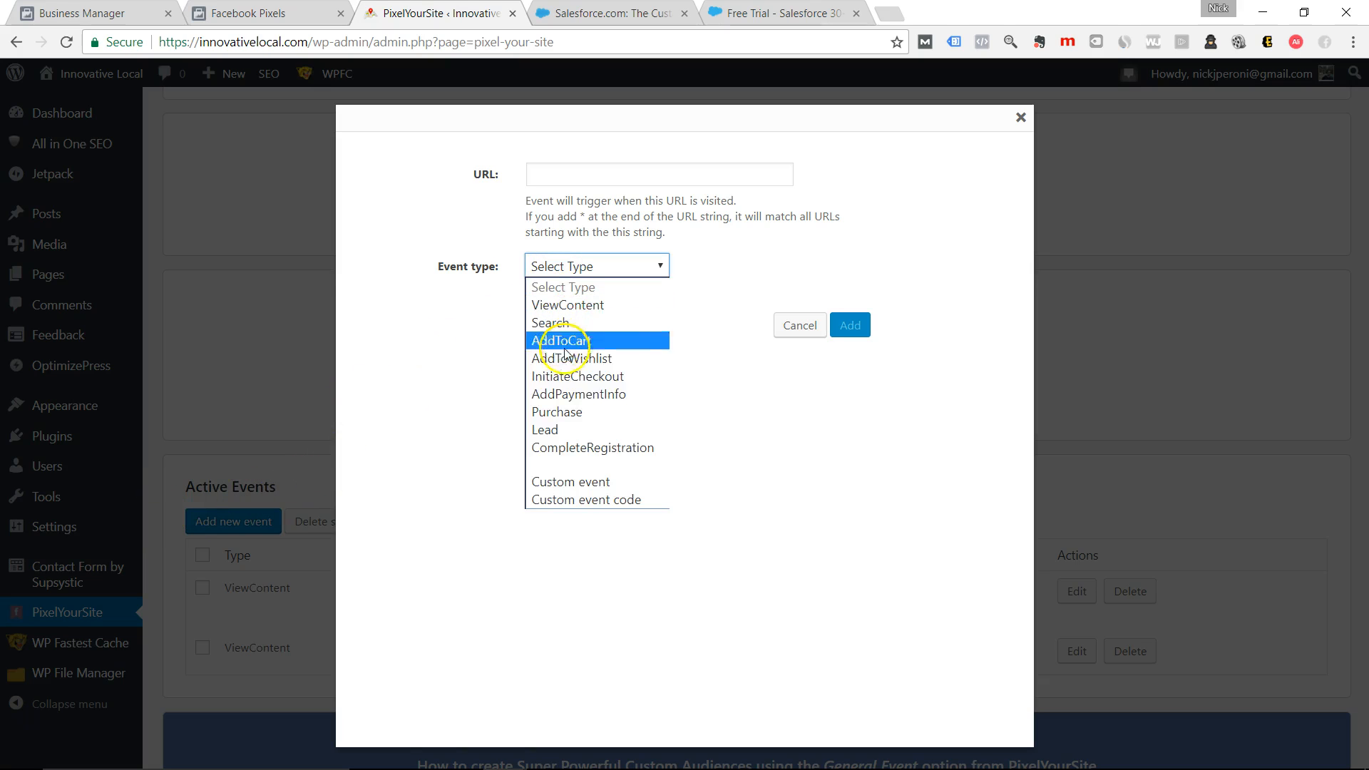
click(558, 412)
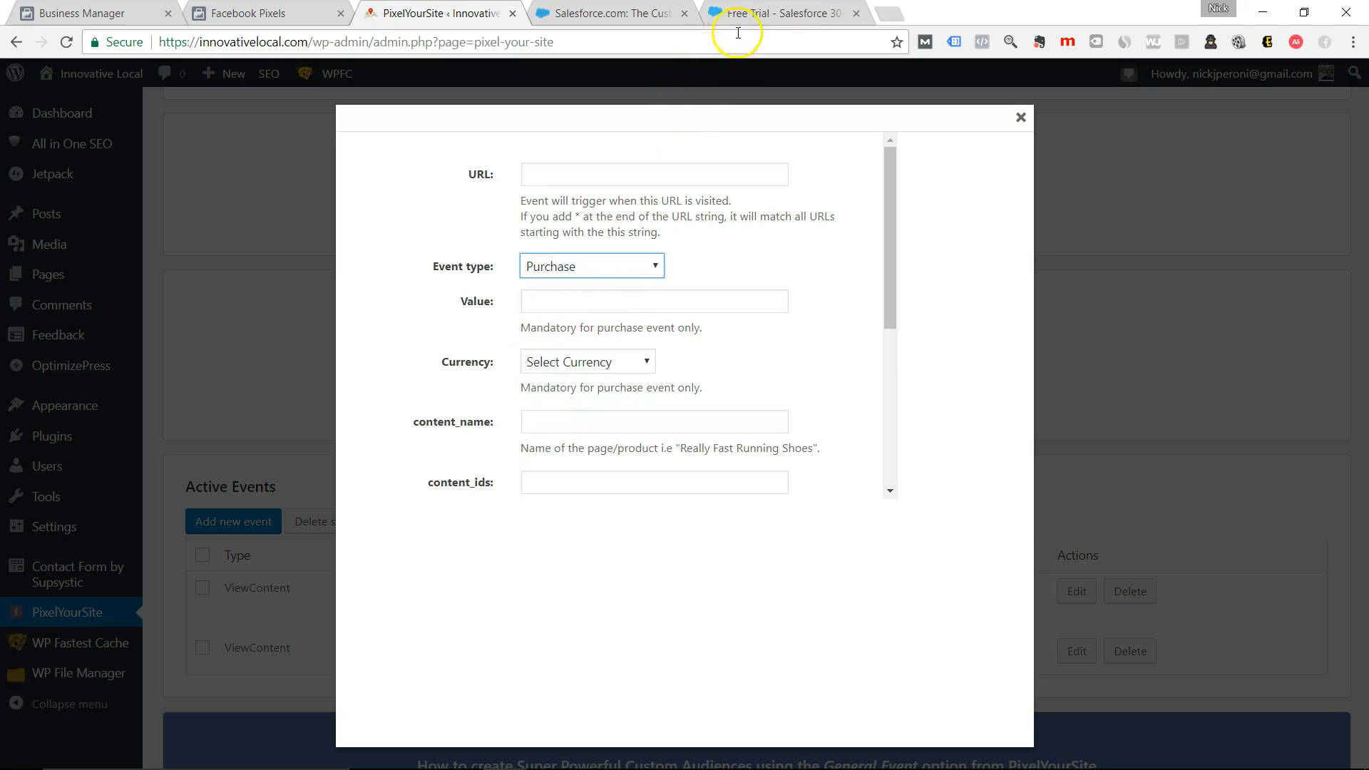
Open the LocalEdge order form page at innovativelocal.com/localedge-order-form/ in a new browser tab.
click(671, 13)
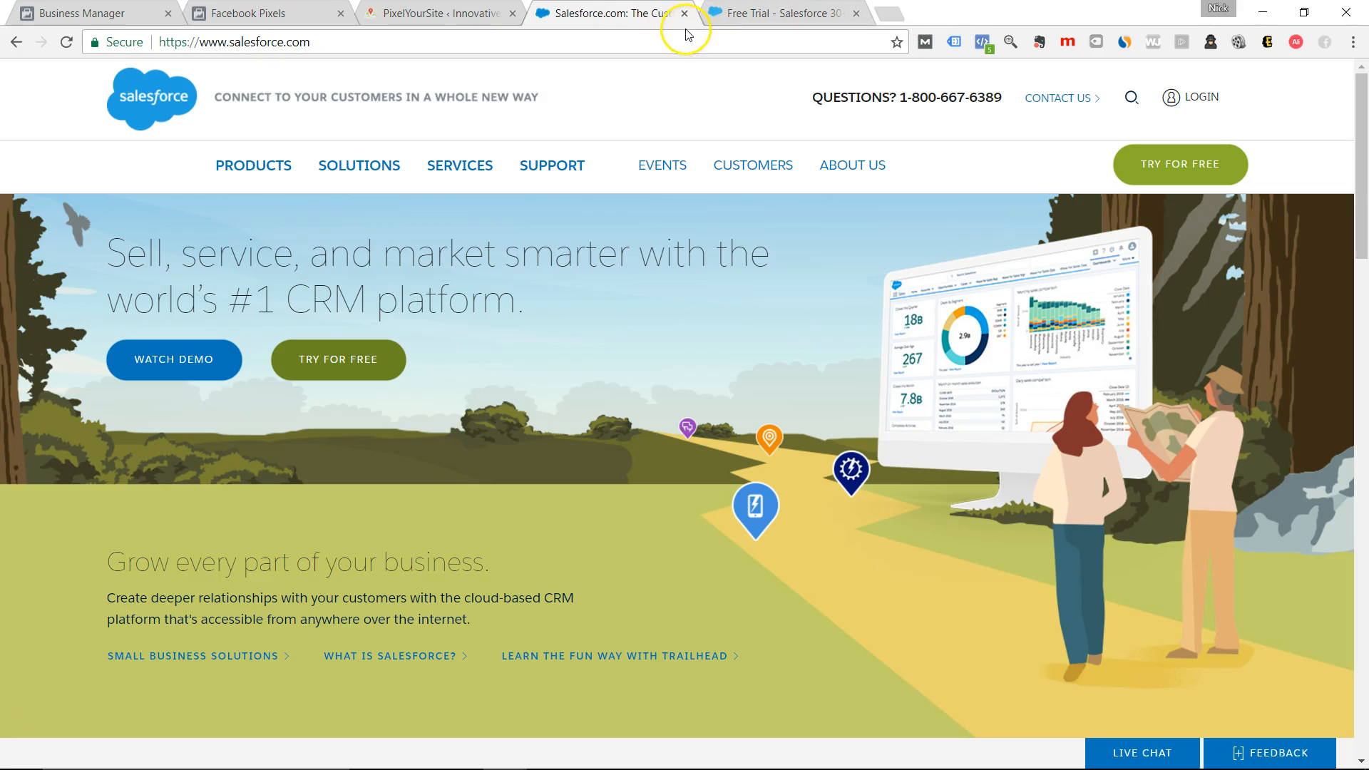
click(888, 13)
text(innovativelocal.com)
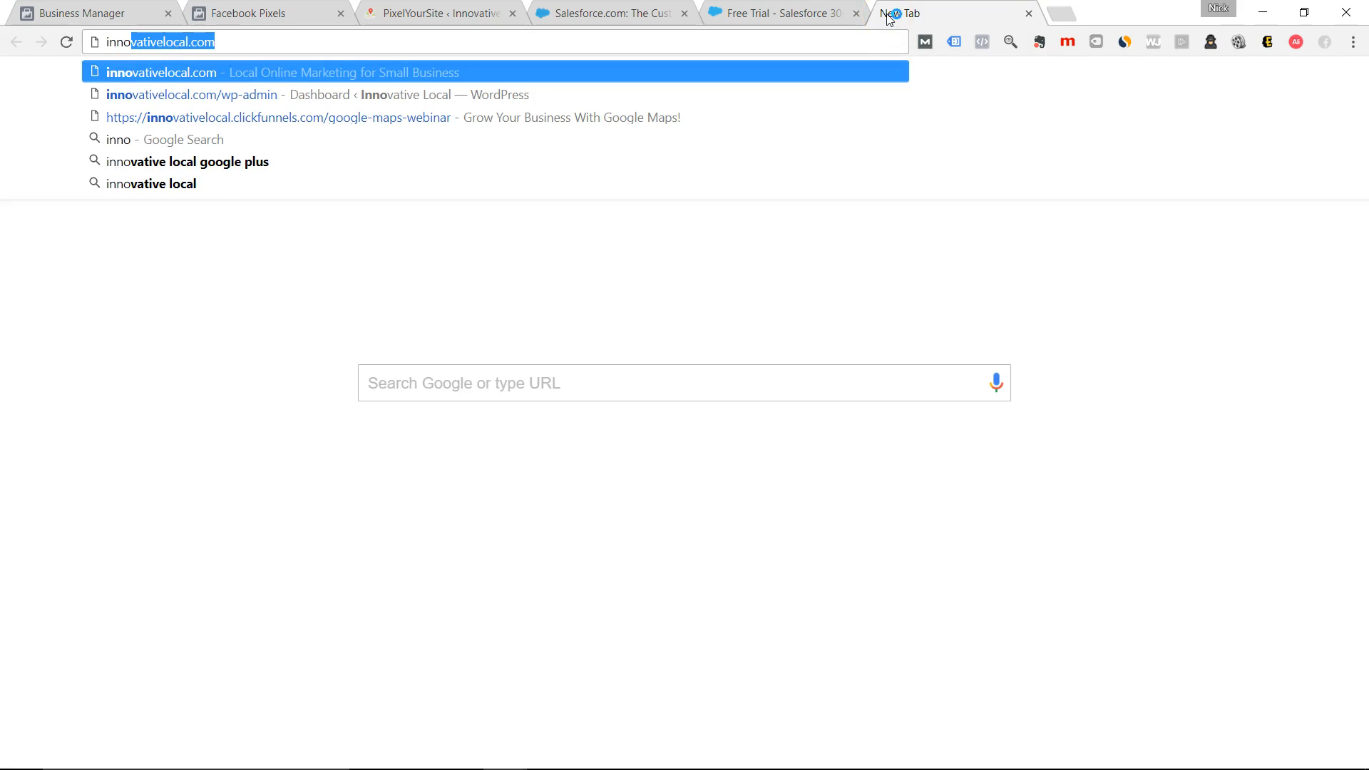
key(Right)
text(/lo)
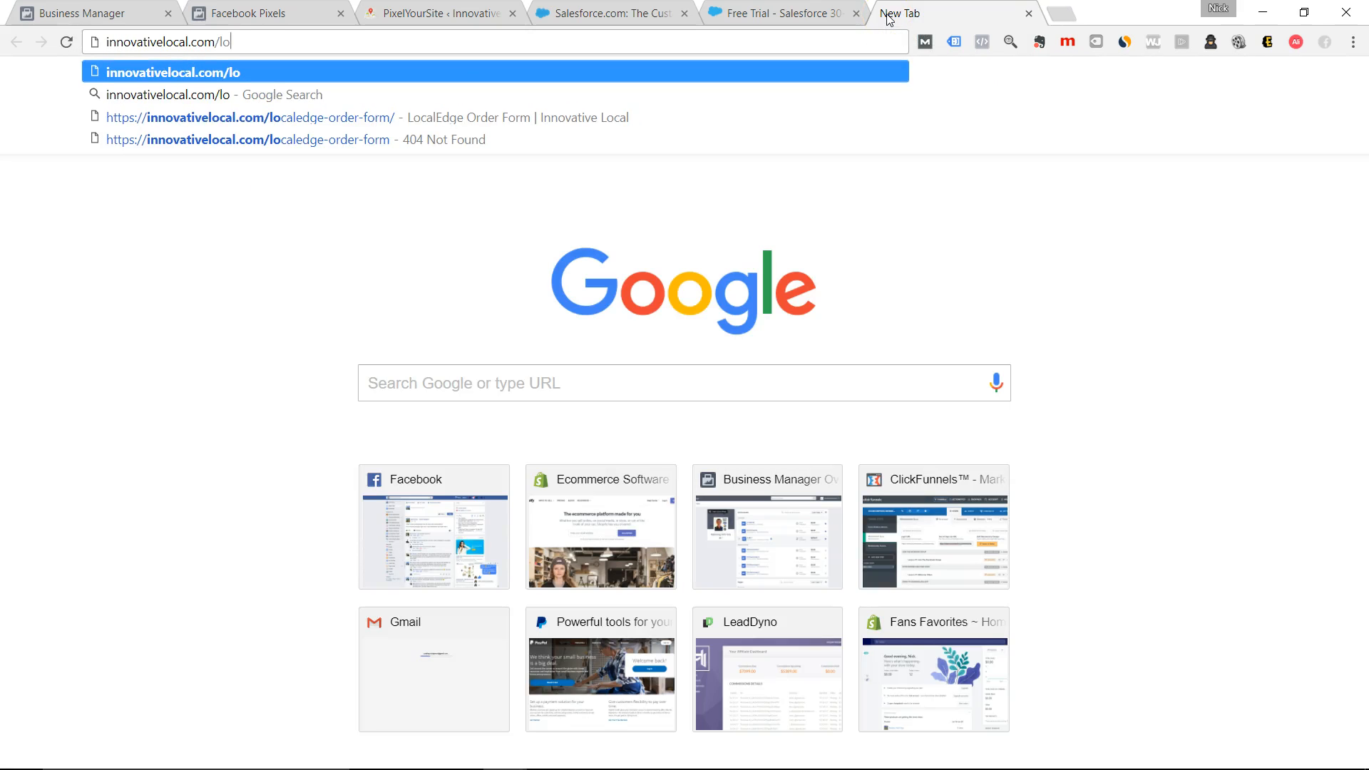
key(Down)
key(Down)
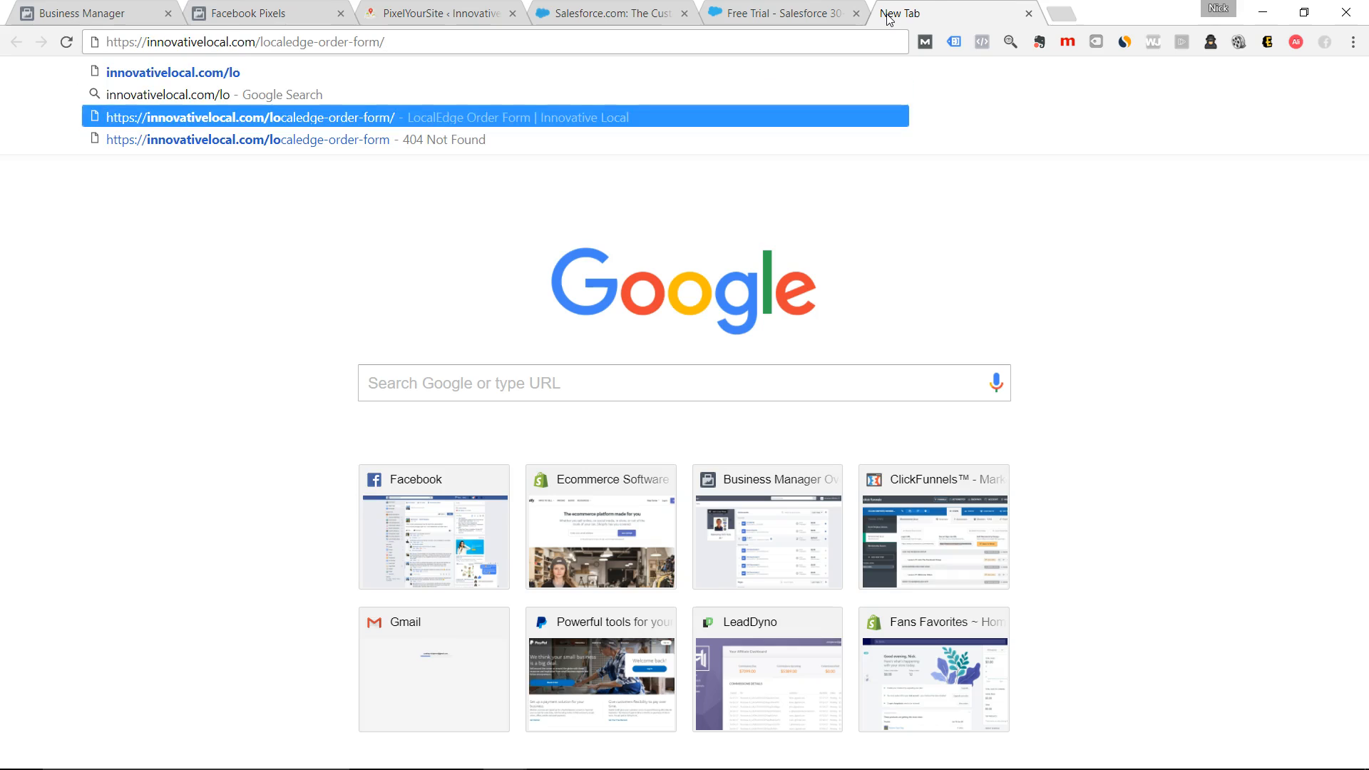
key(Return)
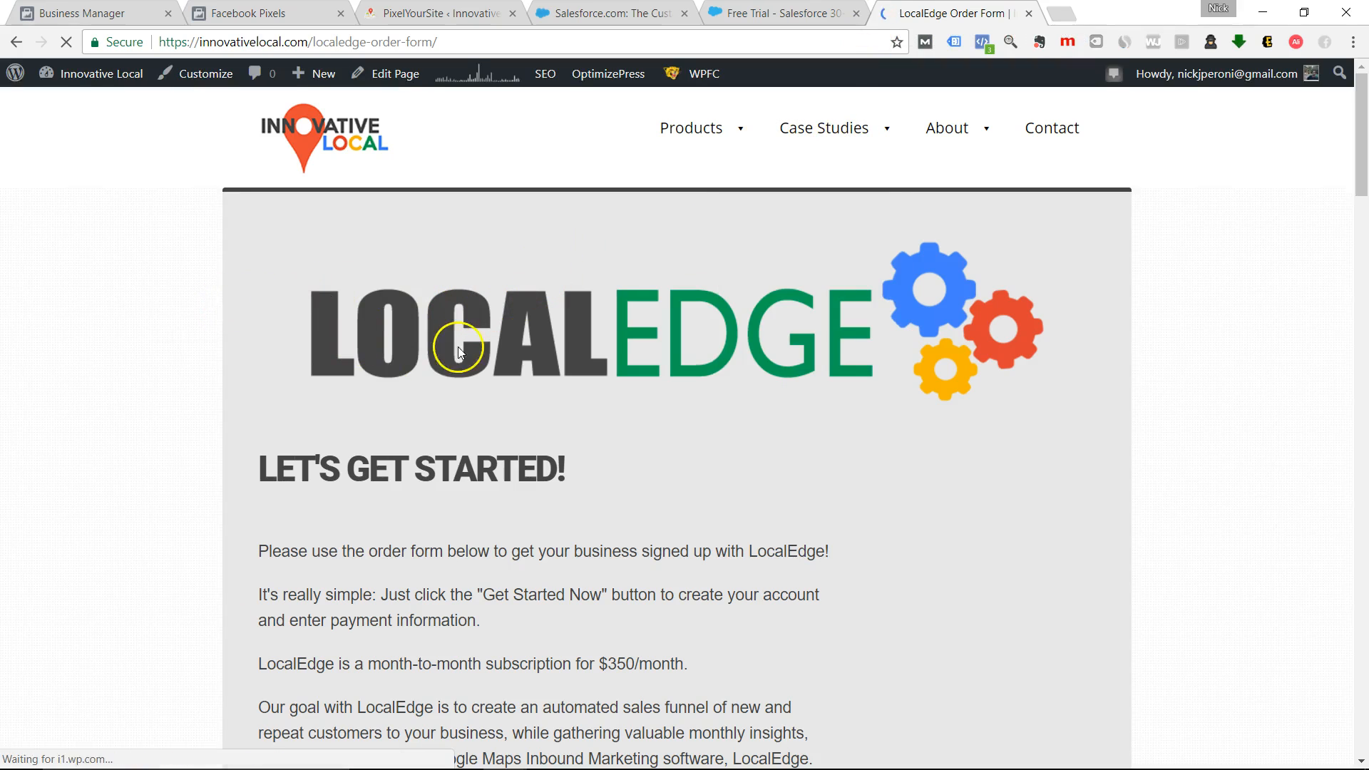
Examine the LocalEdge order form page, from the subscription description through the secure order form to the monthly price and sign-up button.
scroll(614, 335, down, 3)
scroll(614, 335, down, 15)
scroll(727, 419, up, 7)
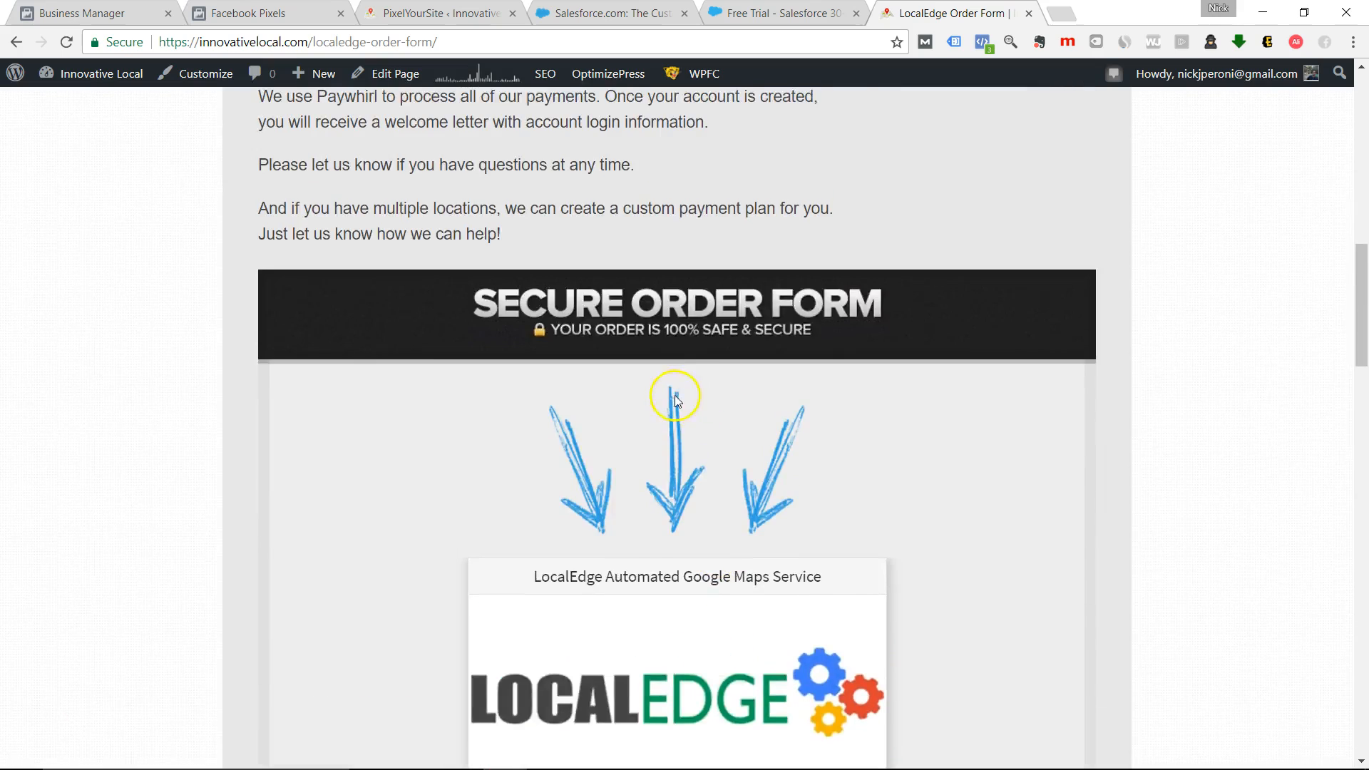
scroll(672, 391, down, 10)
scroll(683, 397, up, 1)
scroll(687, 391, down, 5)
scroll(691, 373, up, 4)
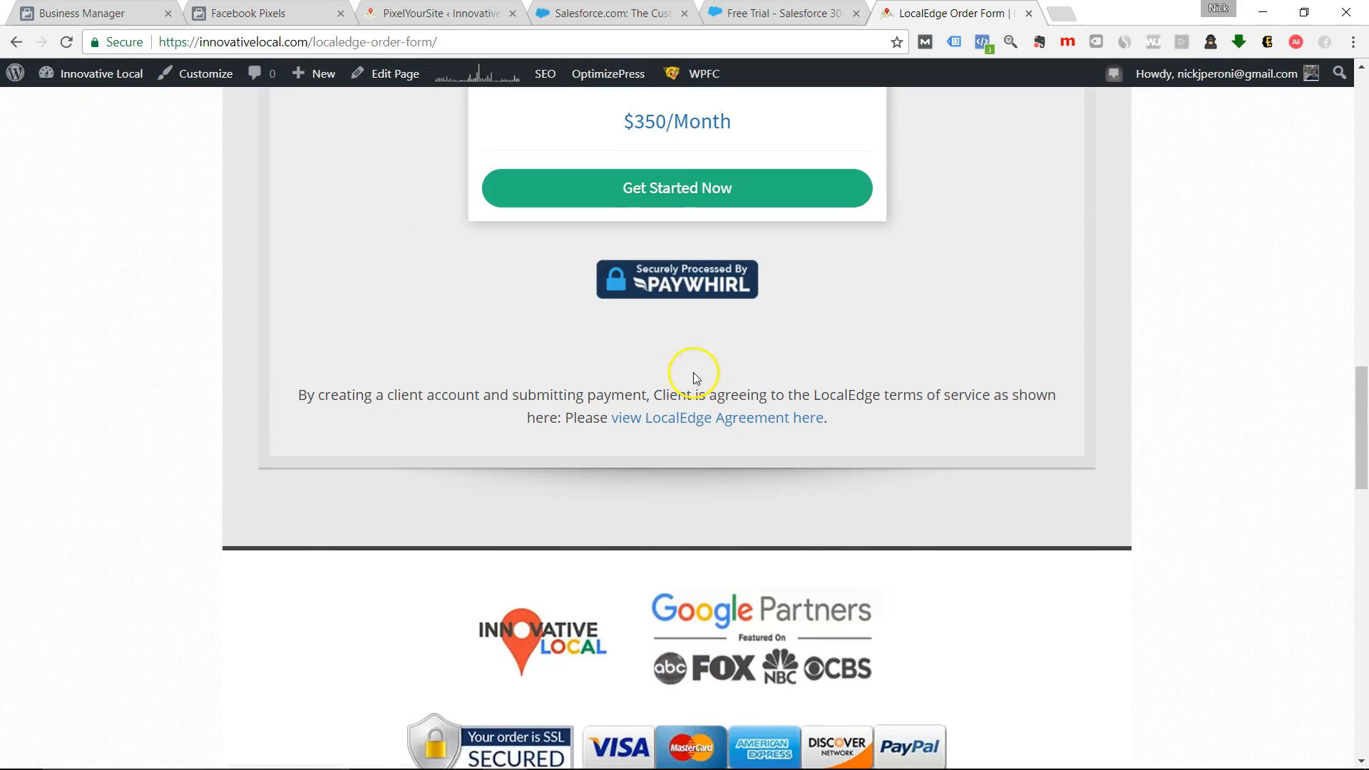
scroll(684, 345, up, 9)
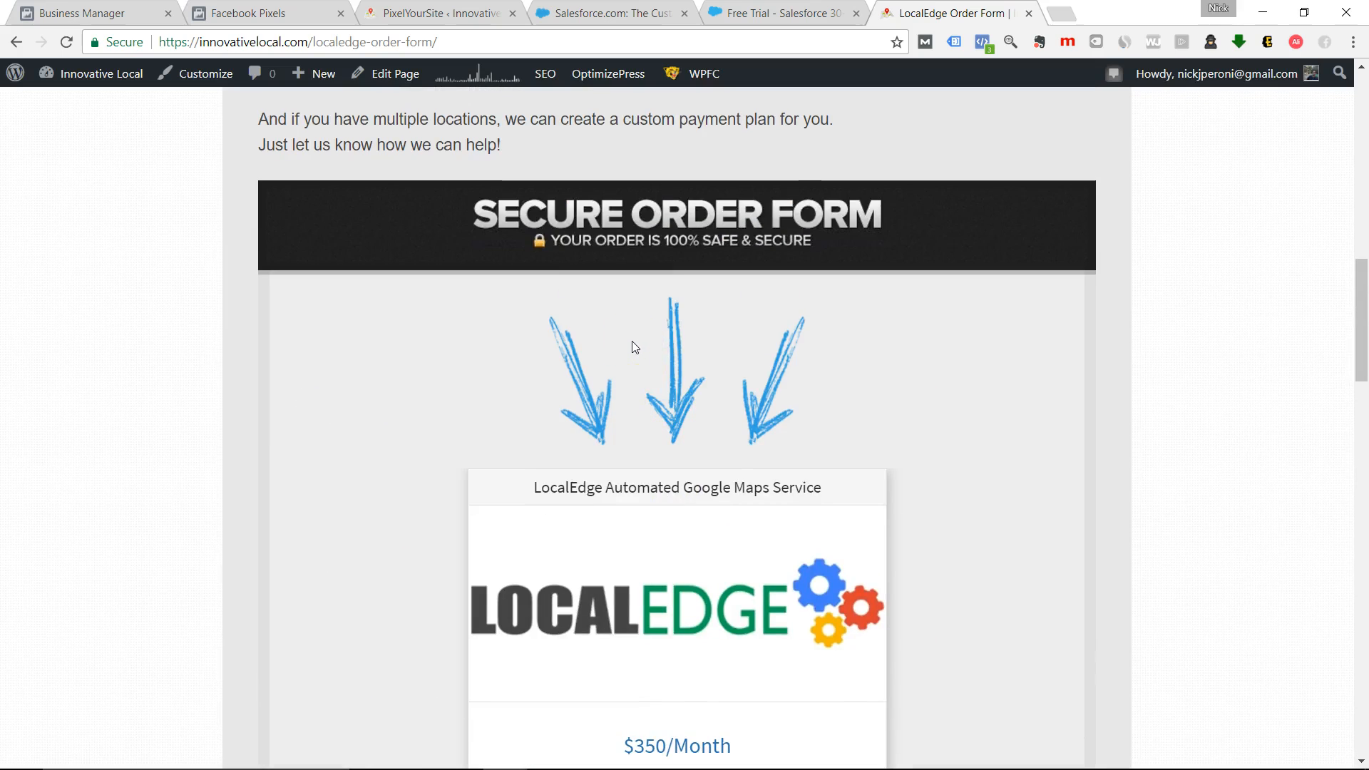
click(613, 345)
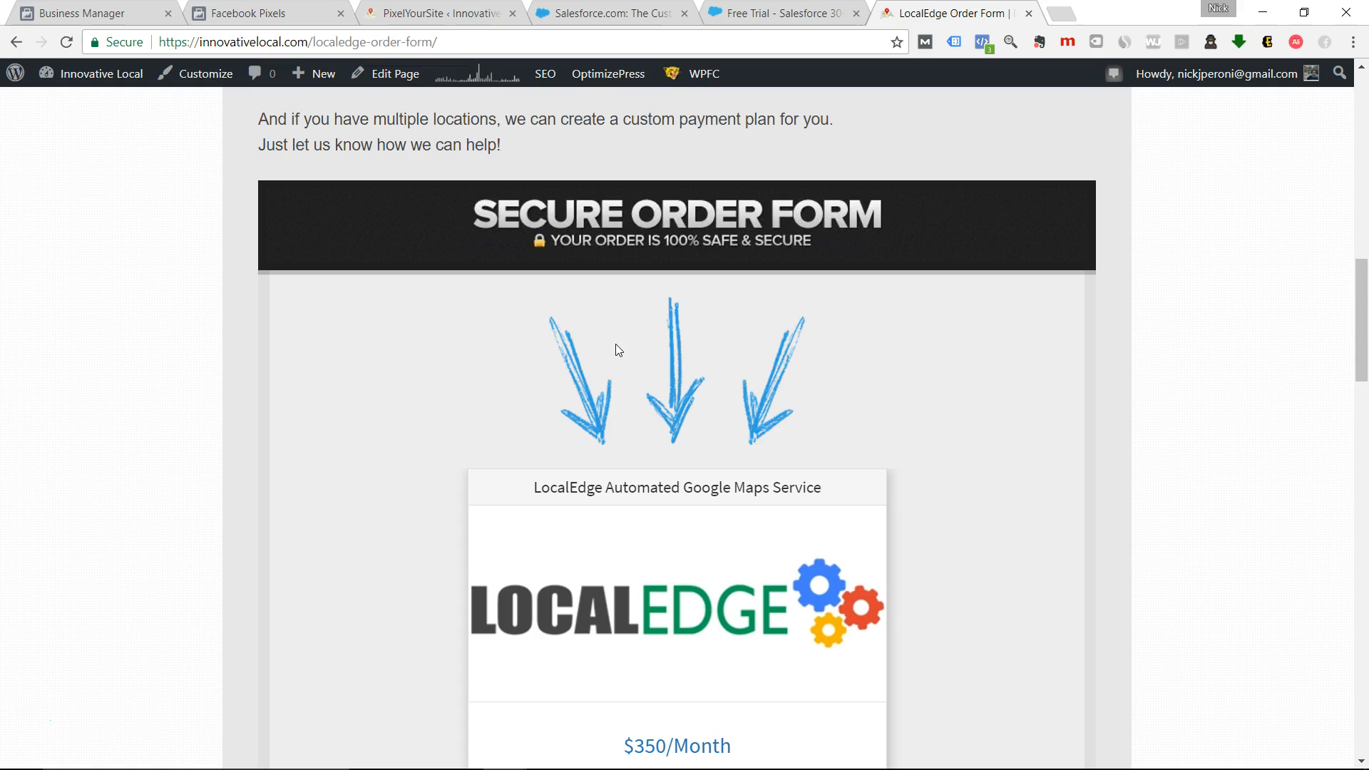
scroll(827, 352, up, 5)
scroll(827, 352, up, 9)
scroll(733, 452, down, 7)
scroll(675, 431, down, 5)
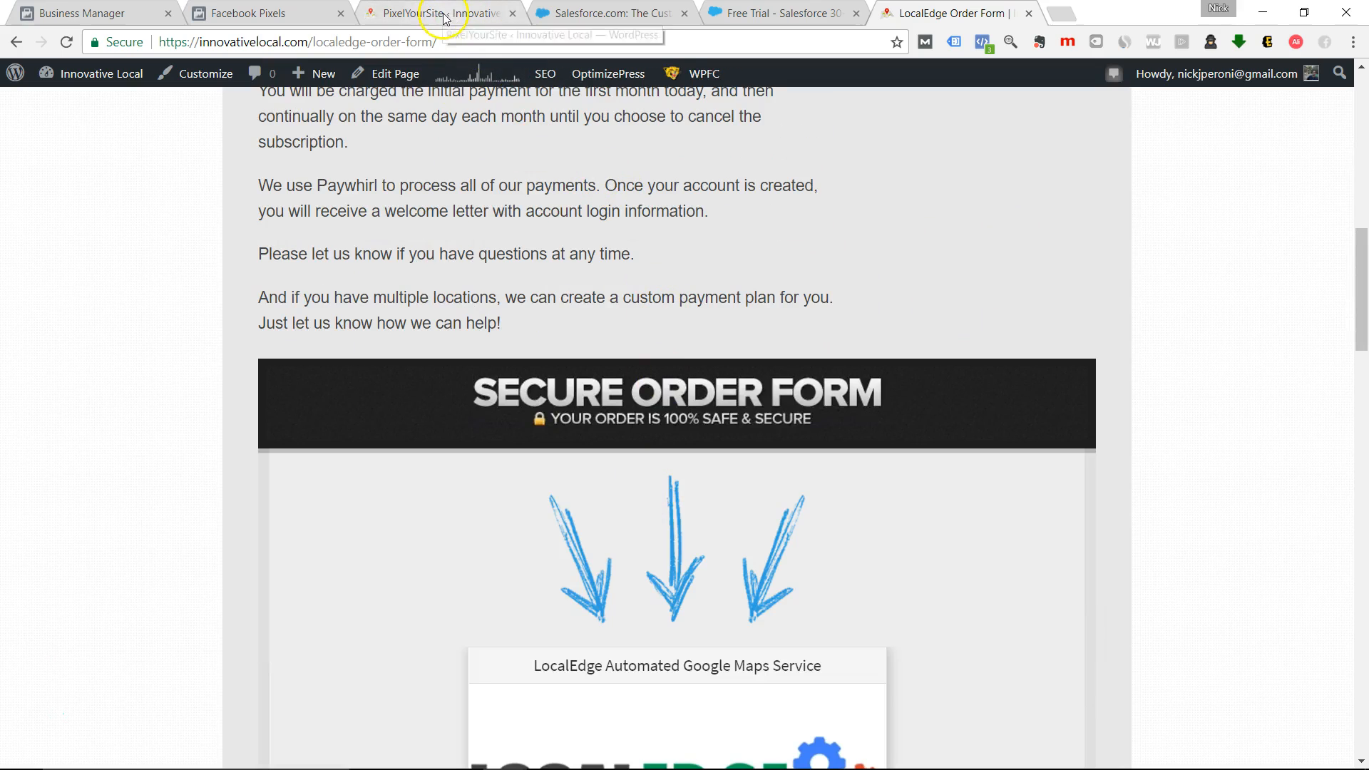
scroll(473, 260, up, 5)
scroll(590, 321, down, 7)
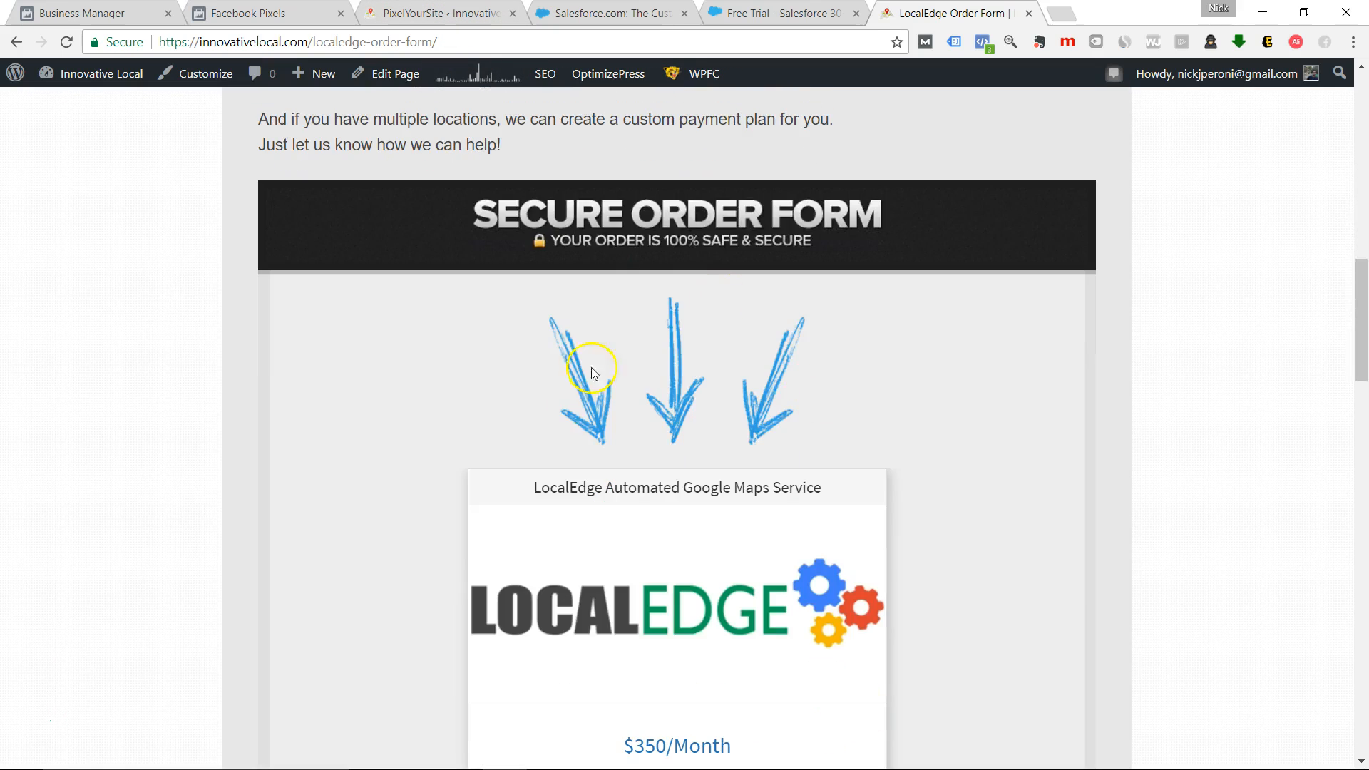
scroll(641, 320, down, 4)
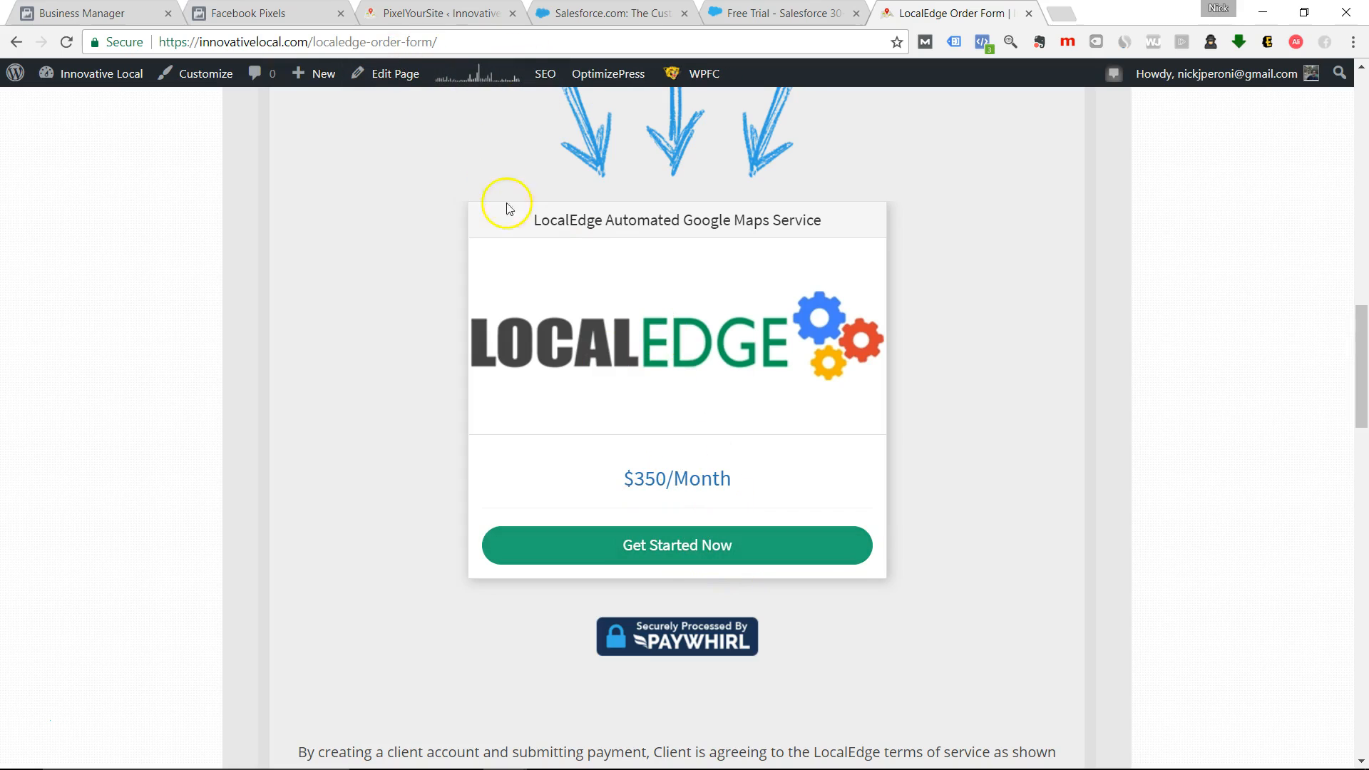
Return to the PixelYourSite event form and set the Purchase event's value to 350 and its currency to U.S. Dollar.
click(410, 13)
click(580, 174)
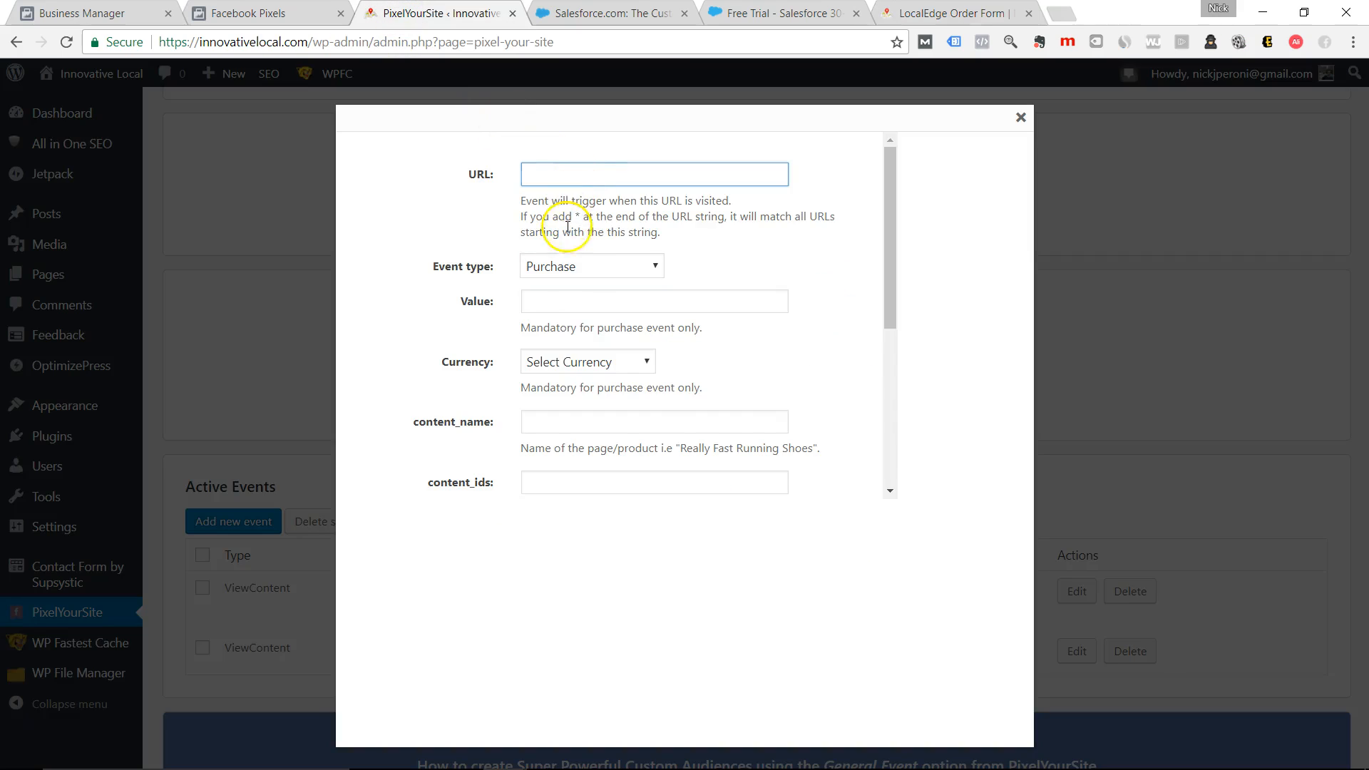
click(579, 271)
click(672, 277)
click(671, 303)
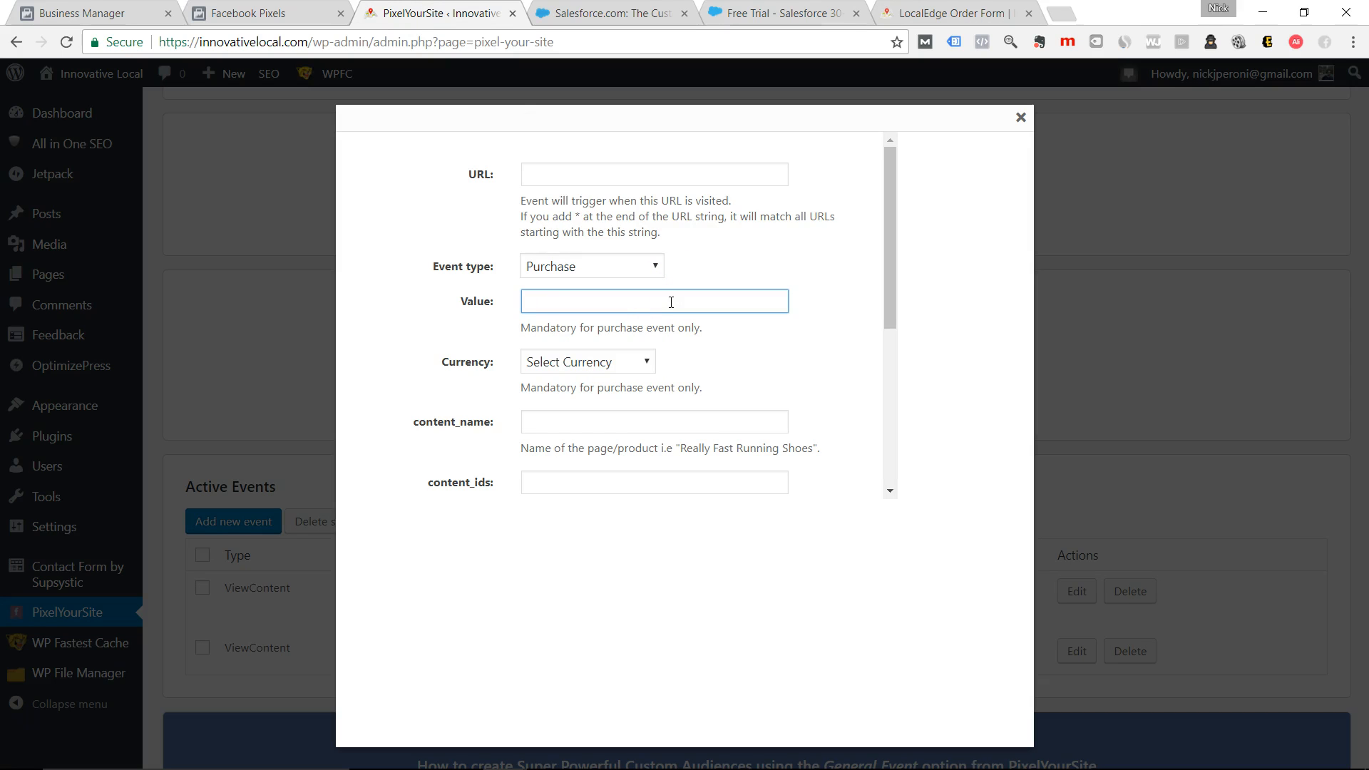
click(637, 361)
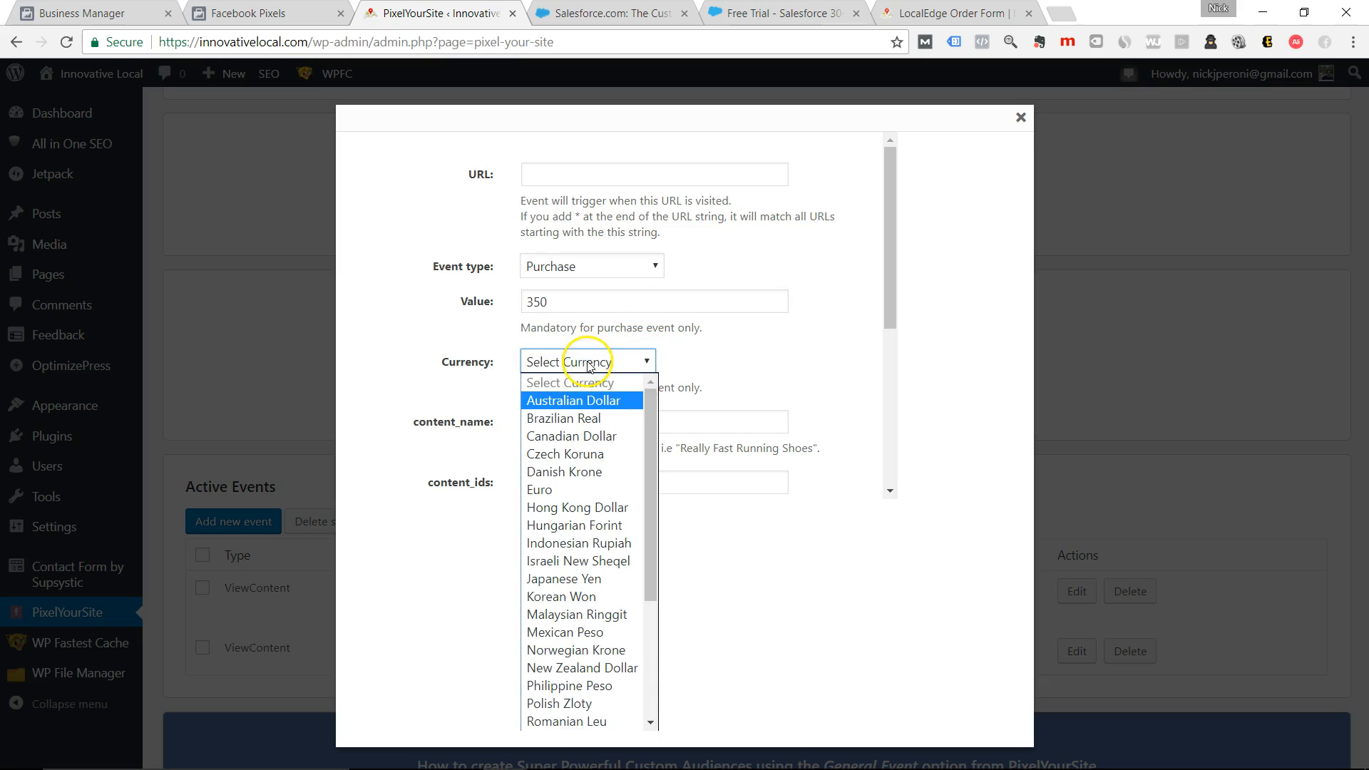
key(u)
click(547, 722)
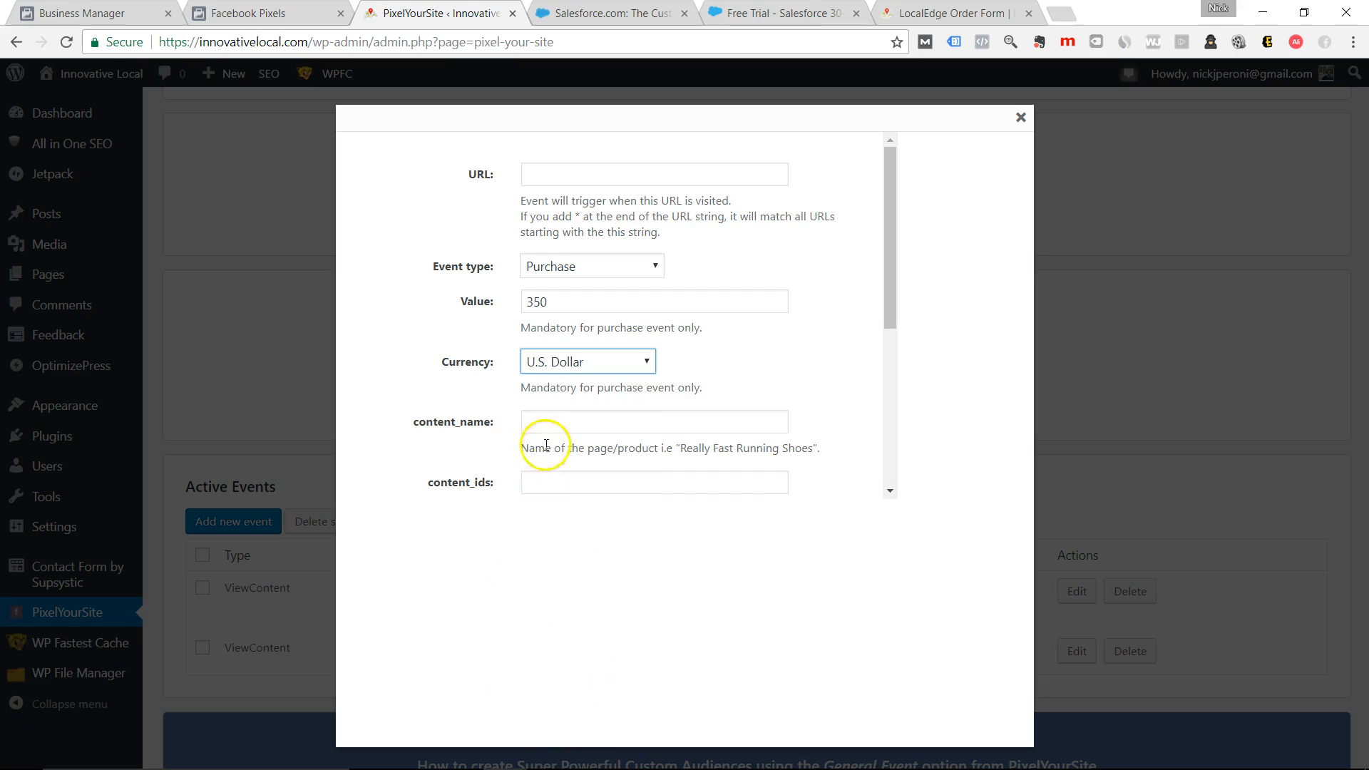
Review the event form's optional parameters from content_name to order_id, and close the form without adding the event.
scroll(627, 469, down, 1)
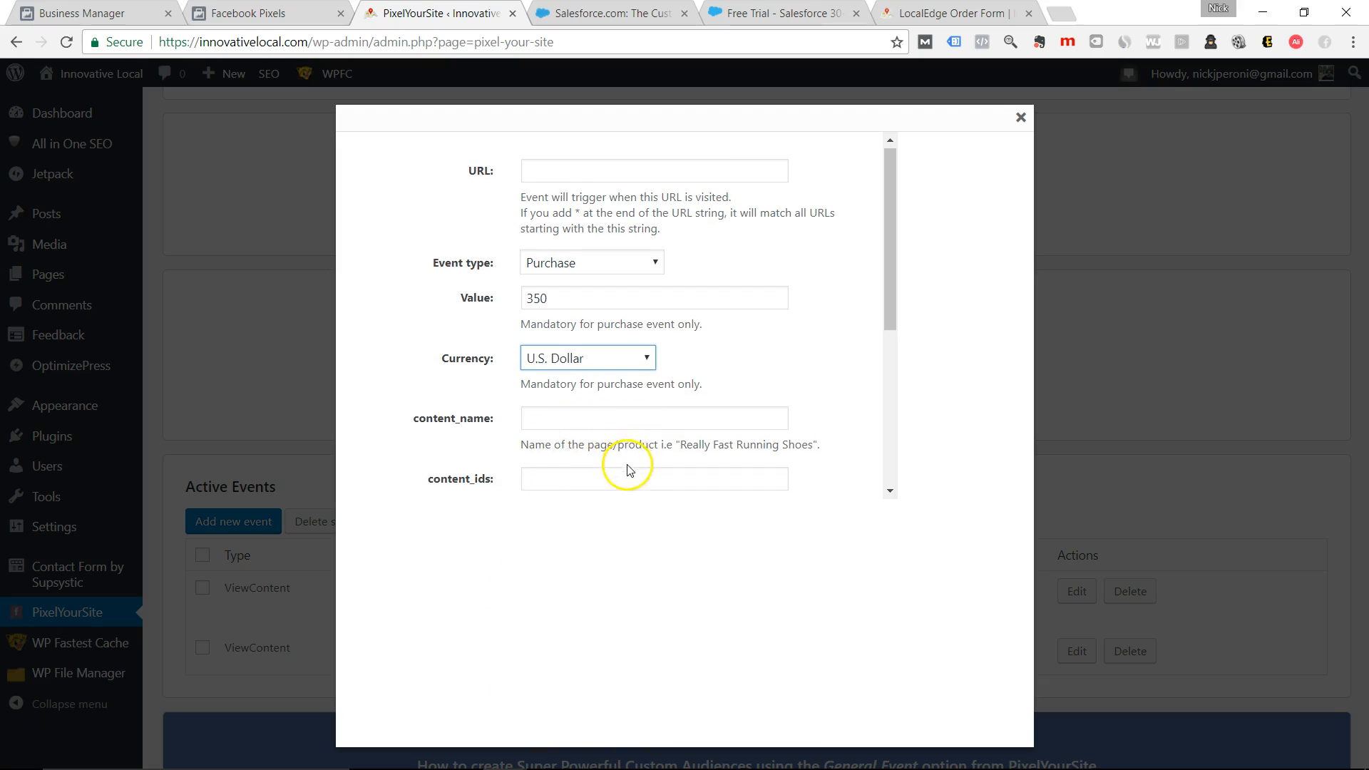
scroll(628, 469, down, 4)
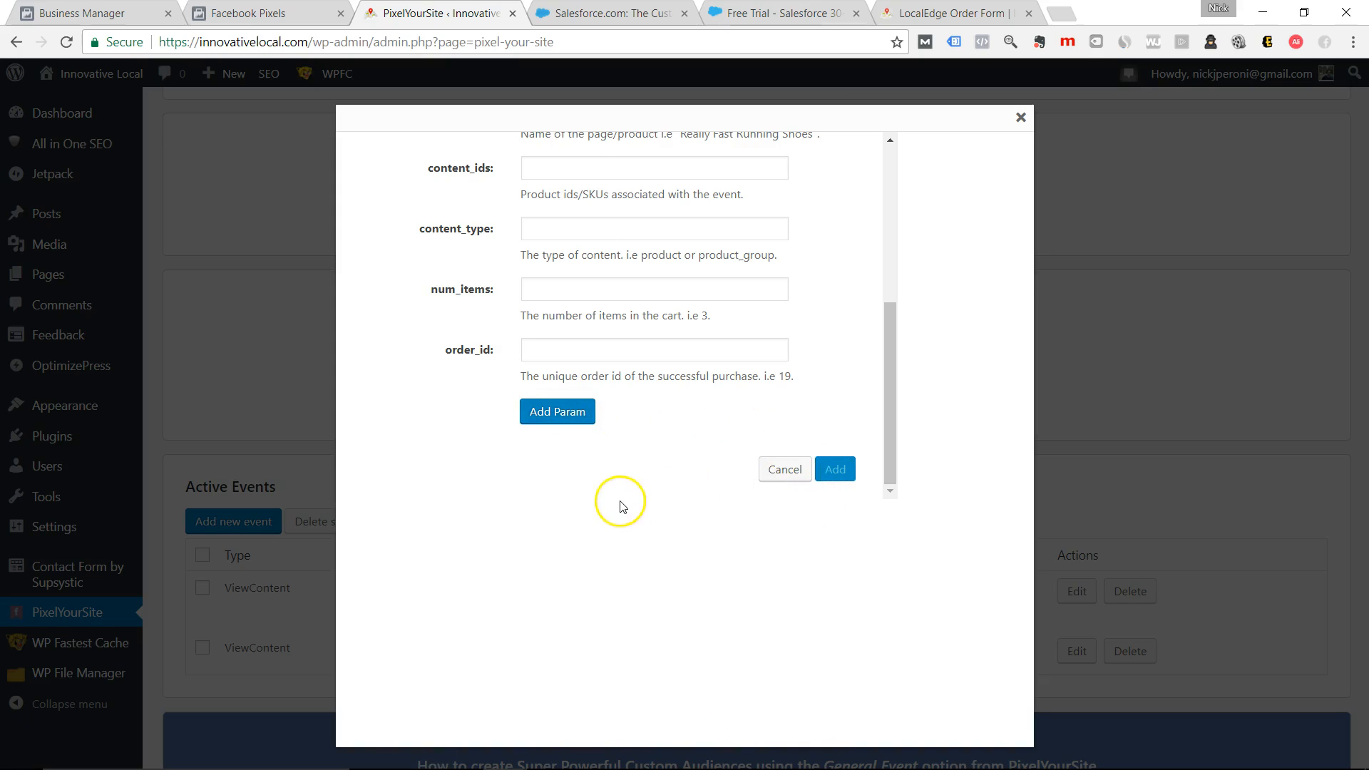
scroll(606, 442, up, 4)
click(585, 179)
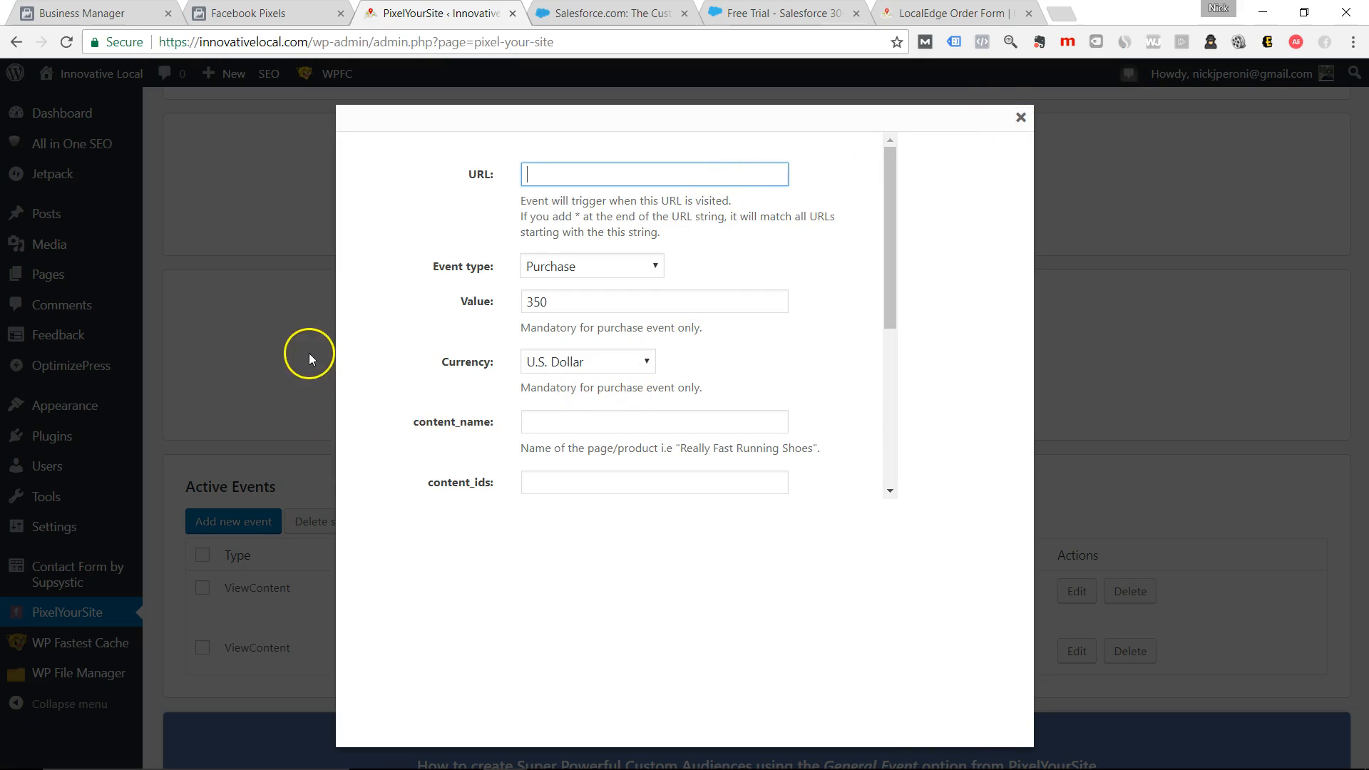
click(1021, 117)
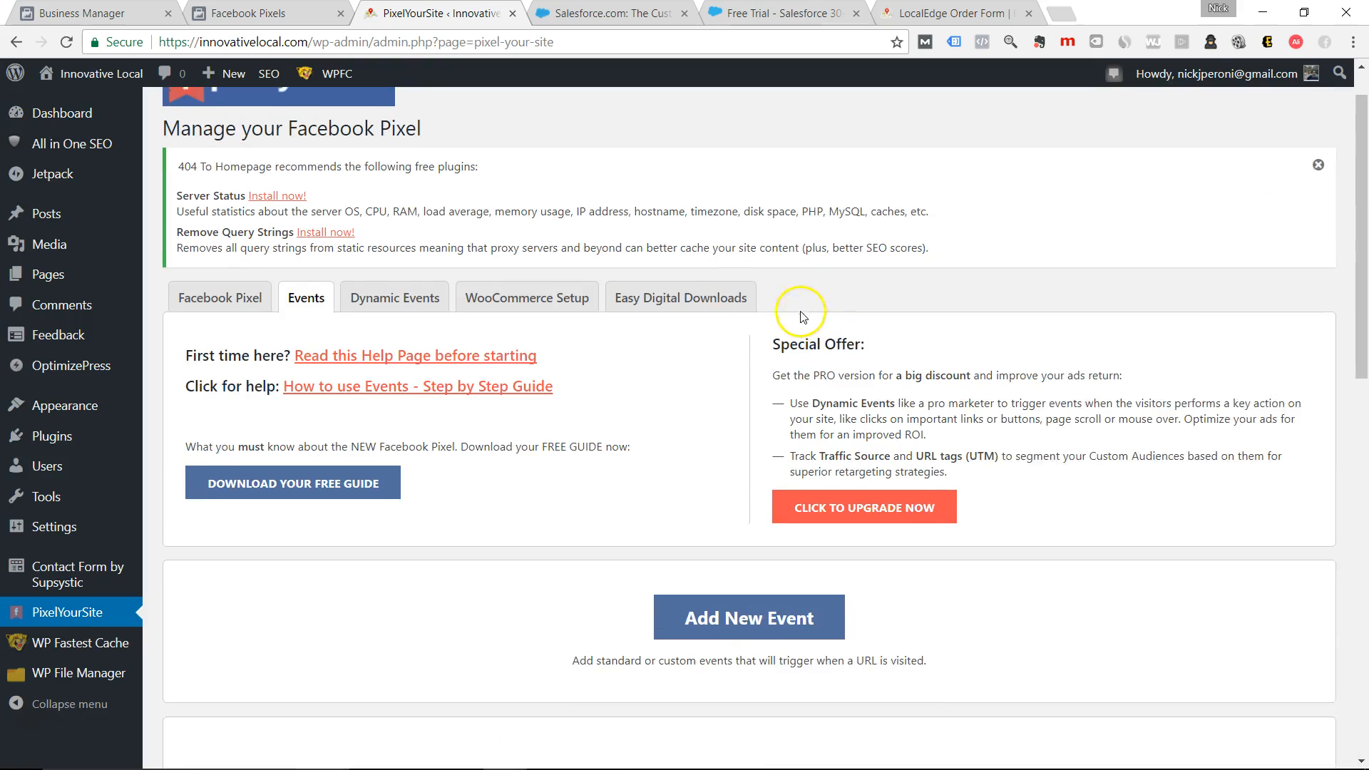
Review the plugin's Facebook Pixel settings, including the Pixel ID field and where the pixel code is output.
scroll(803, 317, up, 1)
click(251, 353)
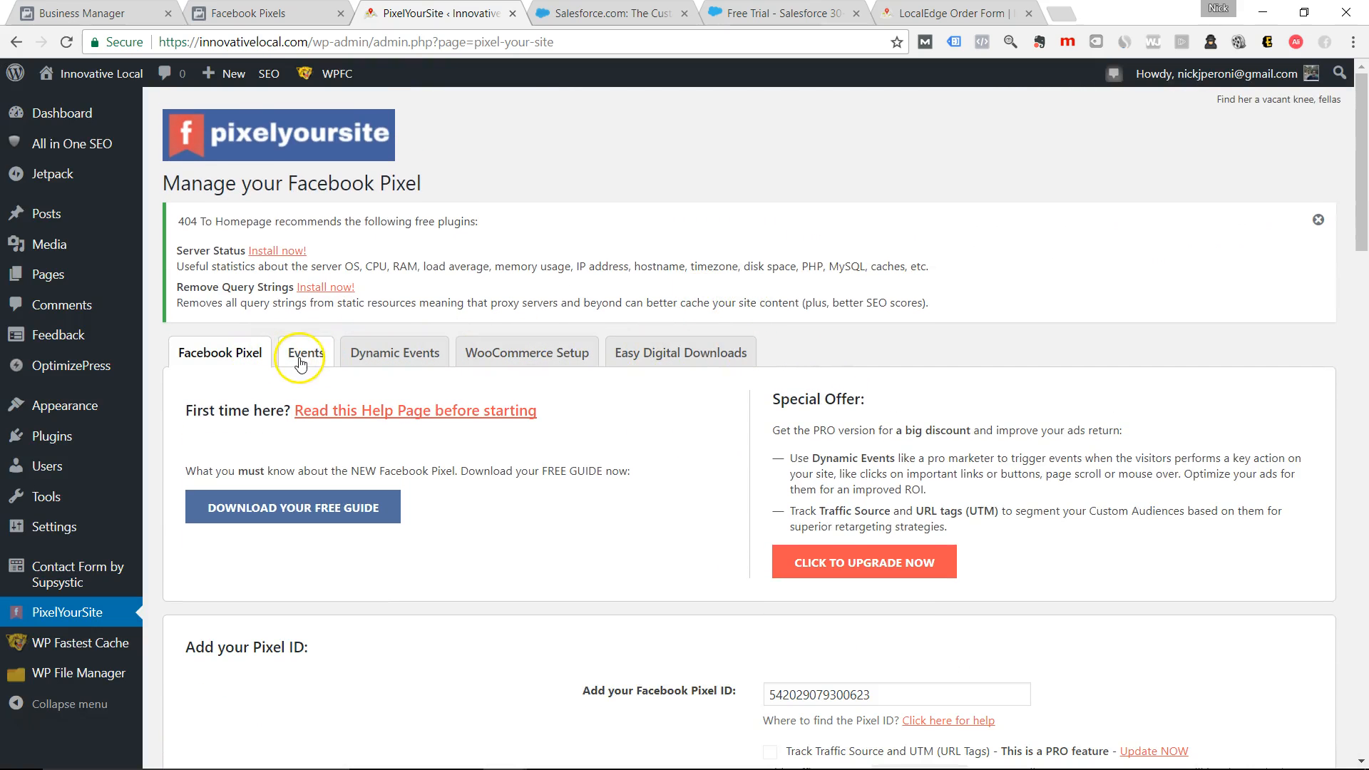
scroll(627, 391, down, 6)
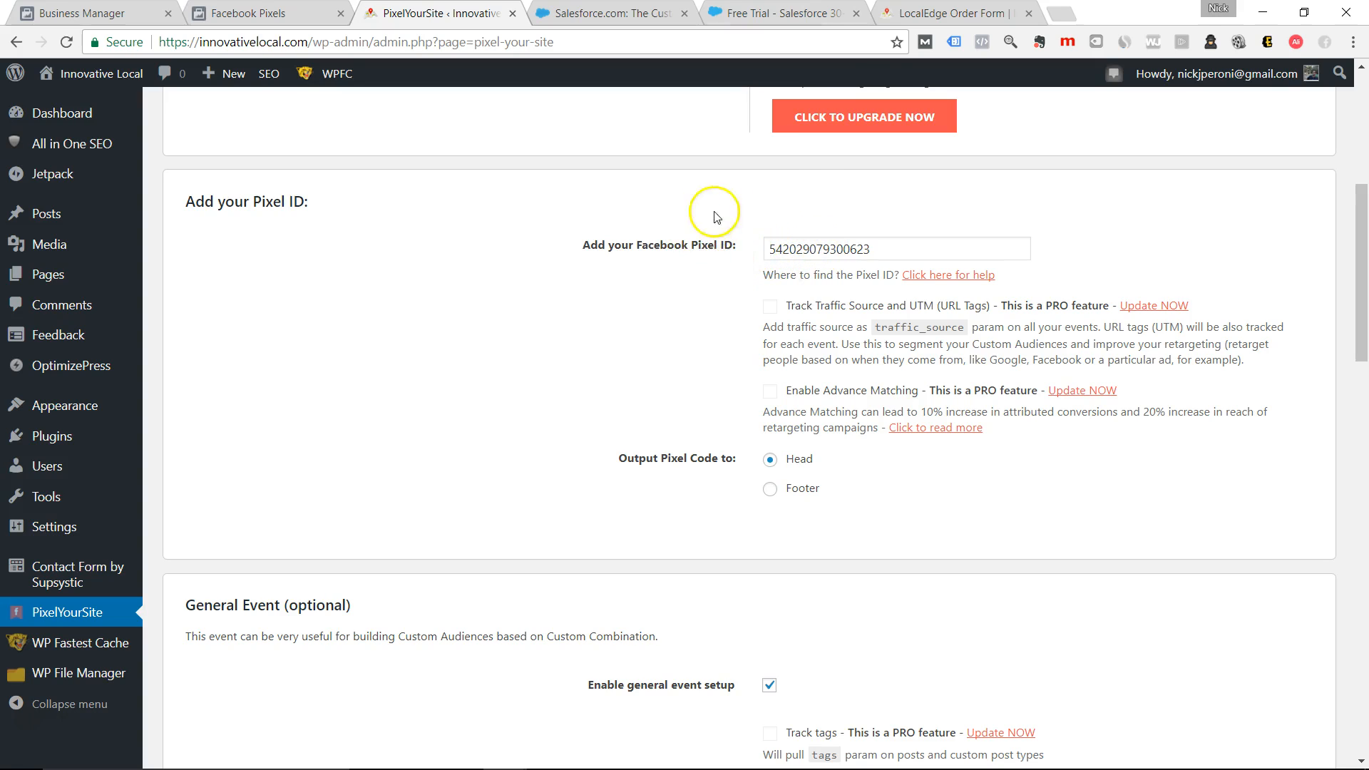
Inspect the pixel on the LocalEdge order form page with Facebook Pixel Helper, checking the PageView and GeneralEvent details, and close the helper.
click(952, 13)
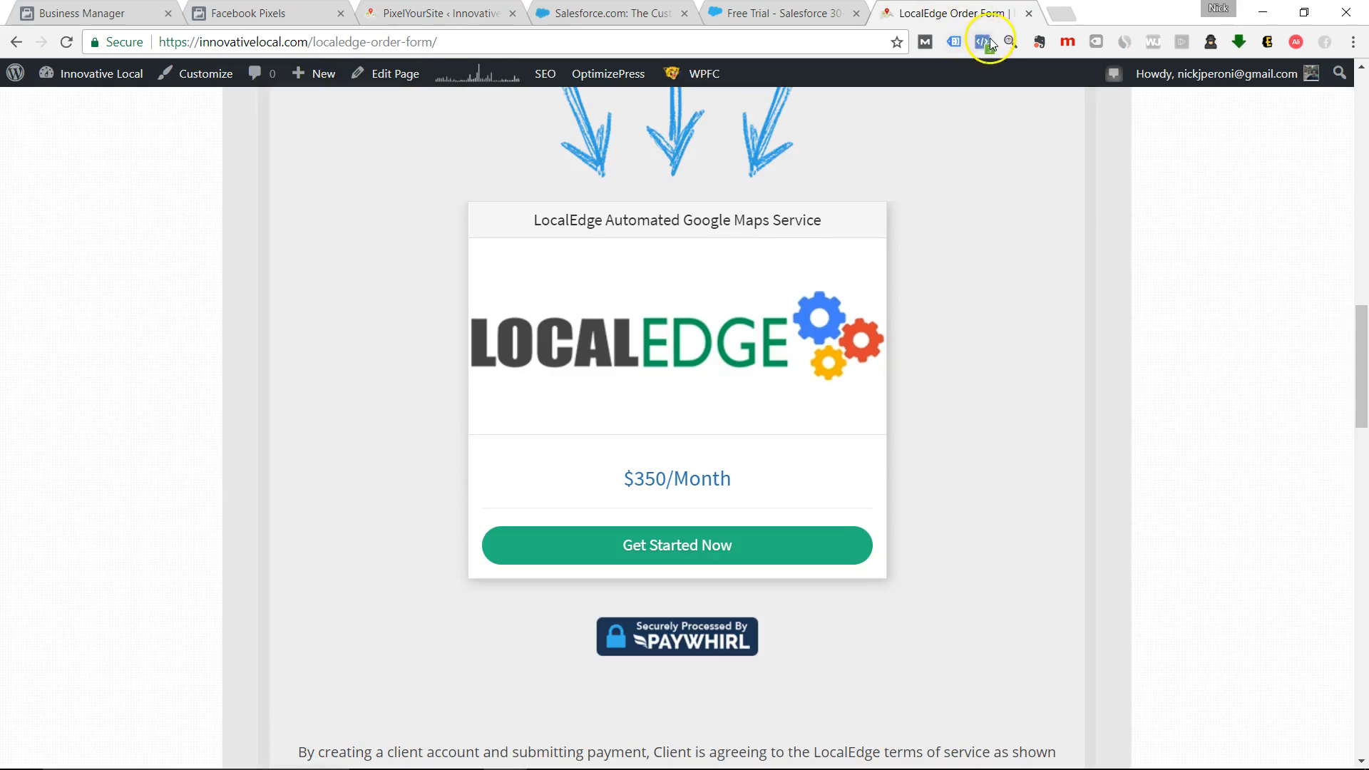
click(985, 44)
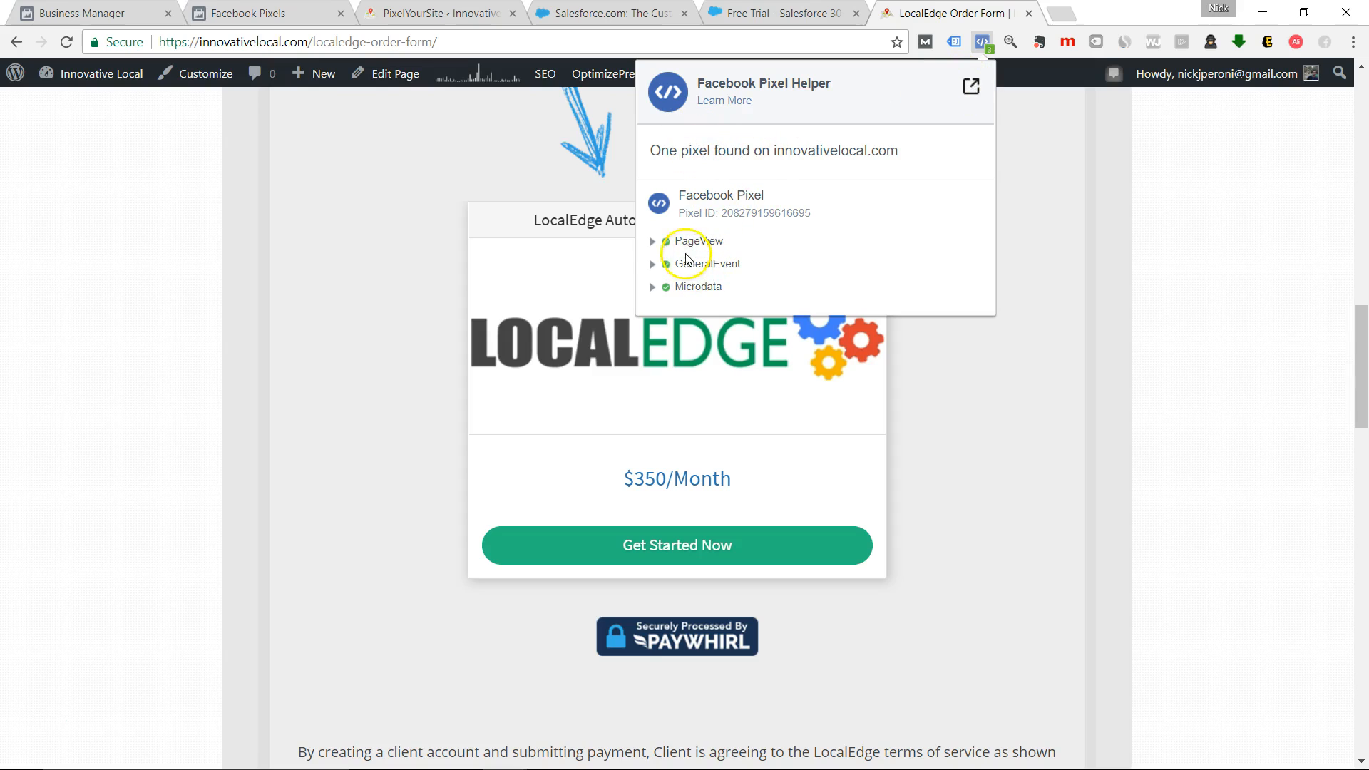
click(660, 241)
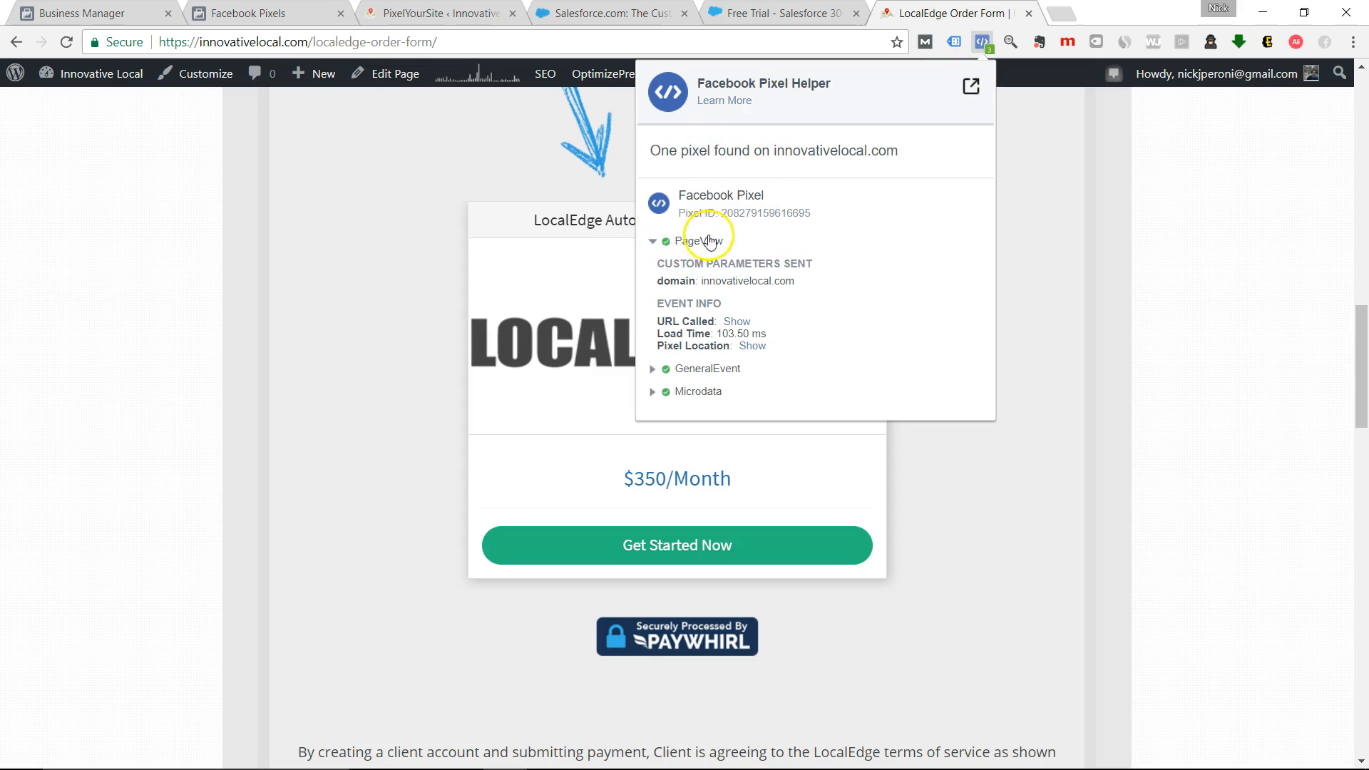
click(653, 241)
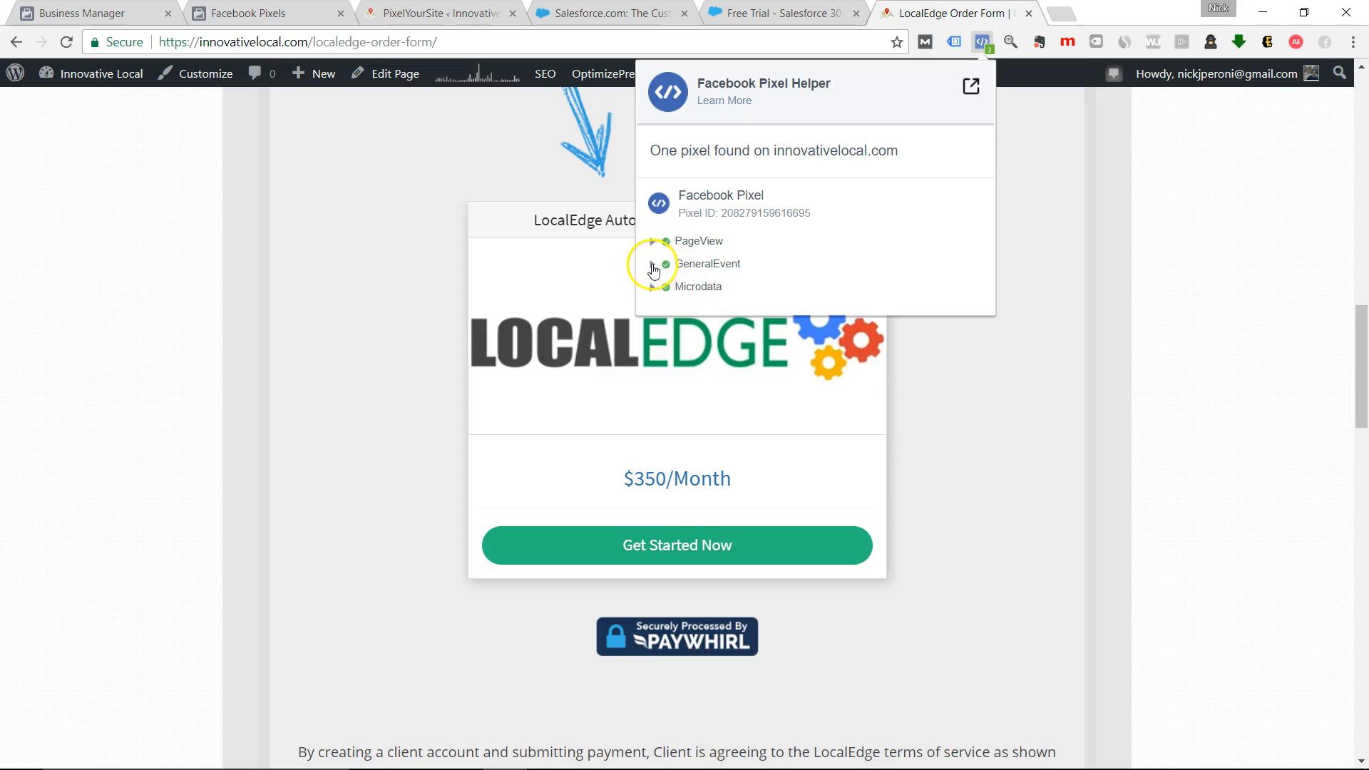
click(653, 265)
click(653, 266)
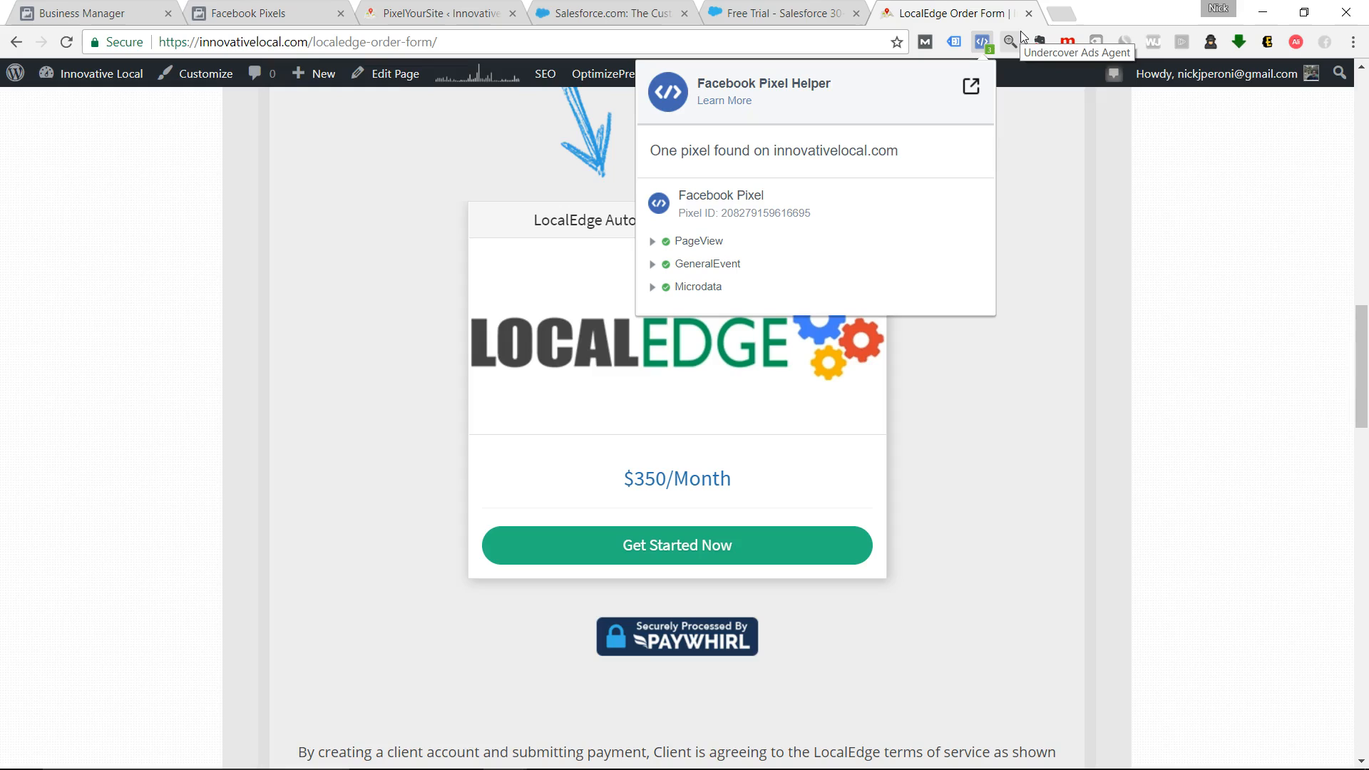
click(1001, 34)
click(986, 44)
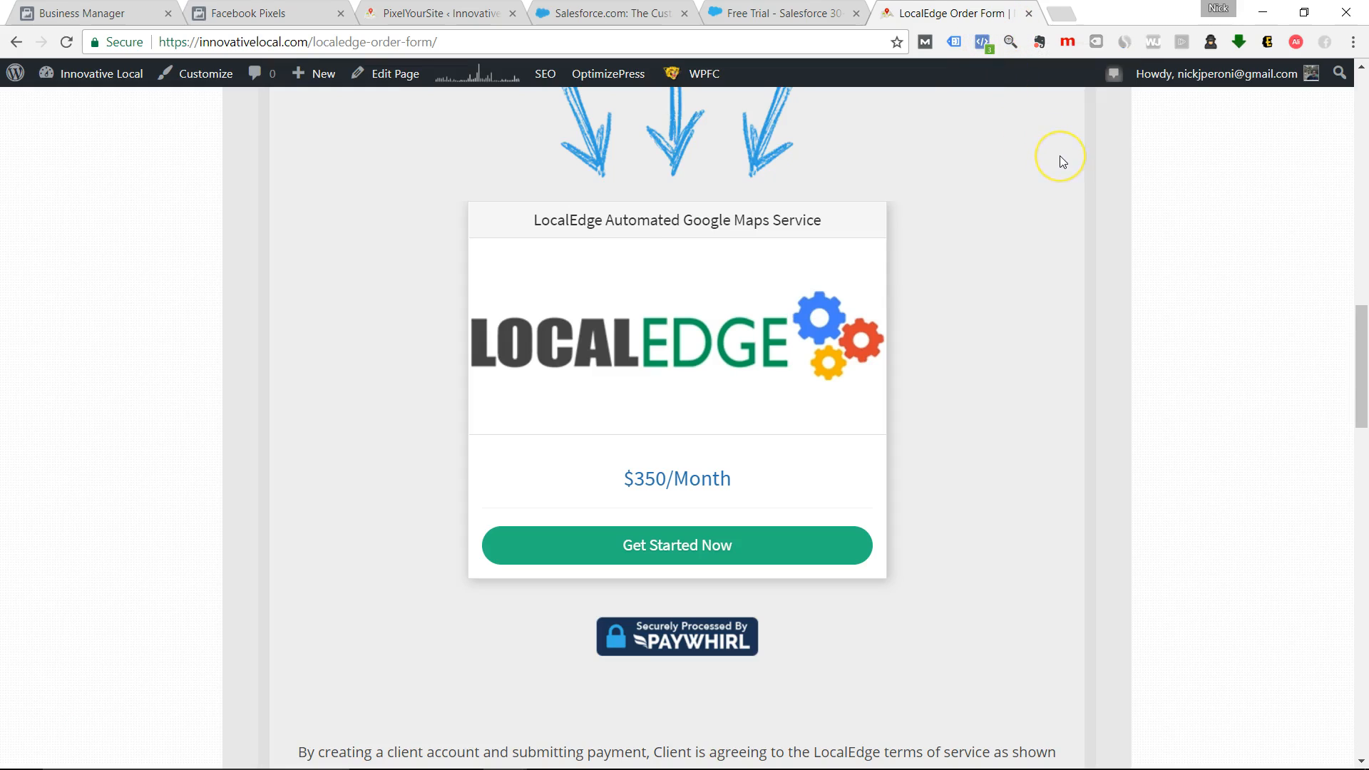